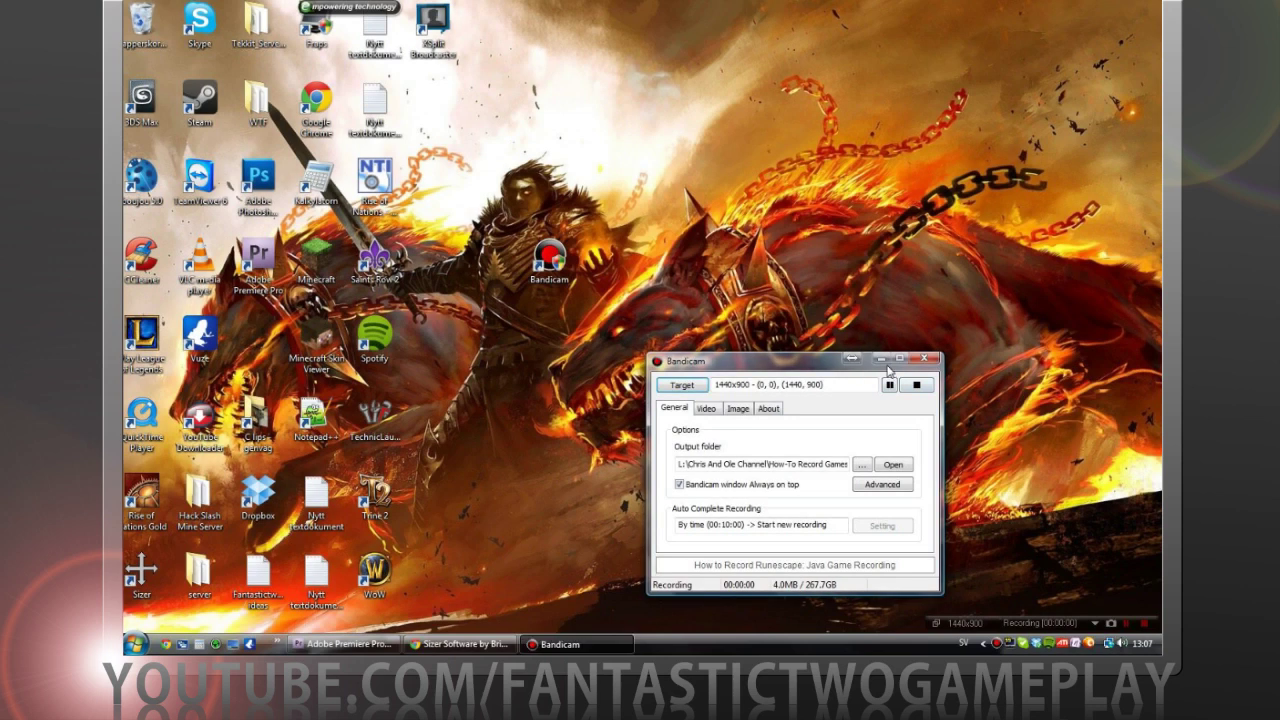
Minimize the Bandicam window to the system tray and dismiss its notification.
left_click(881, 358)
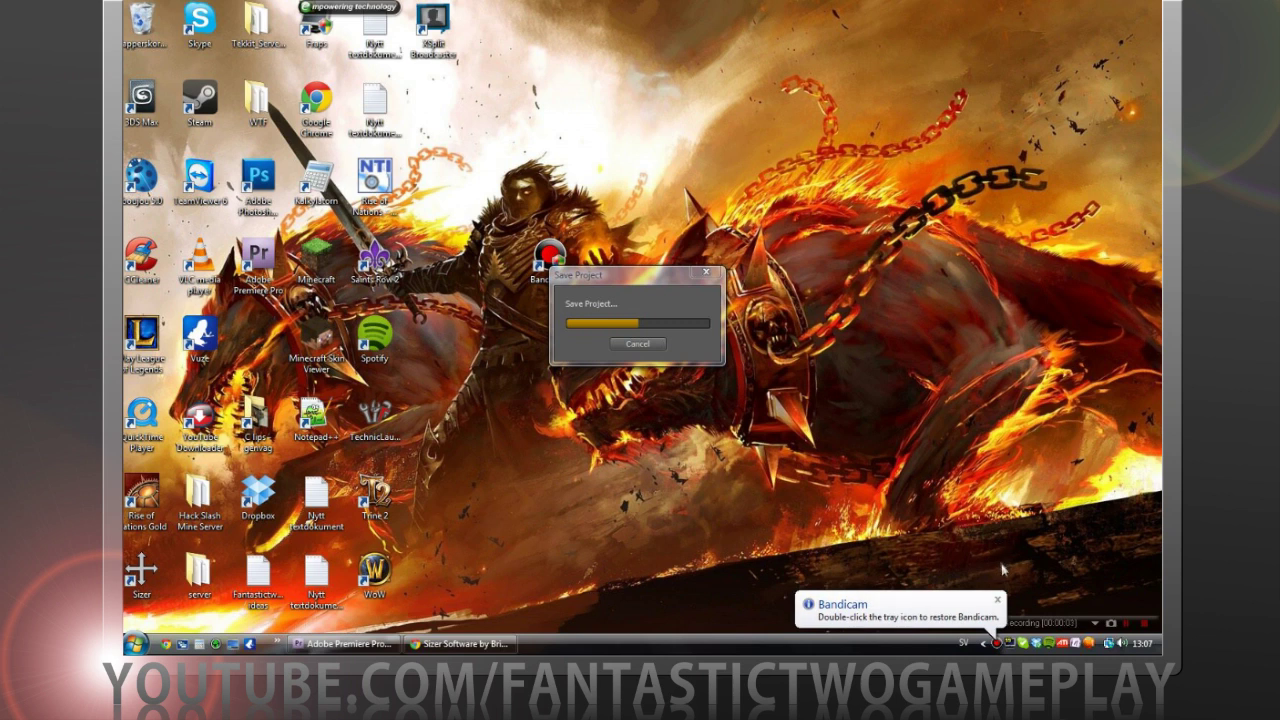
left_click(997, 602)
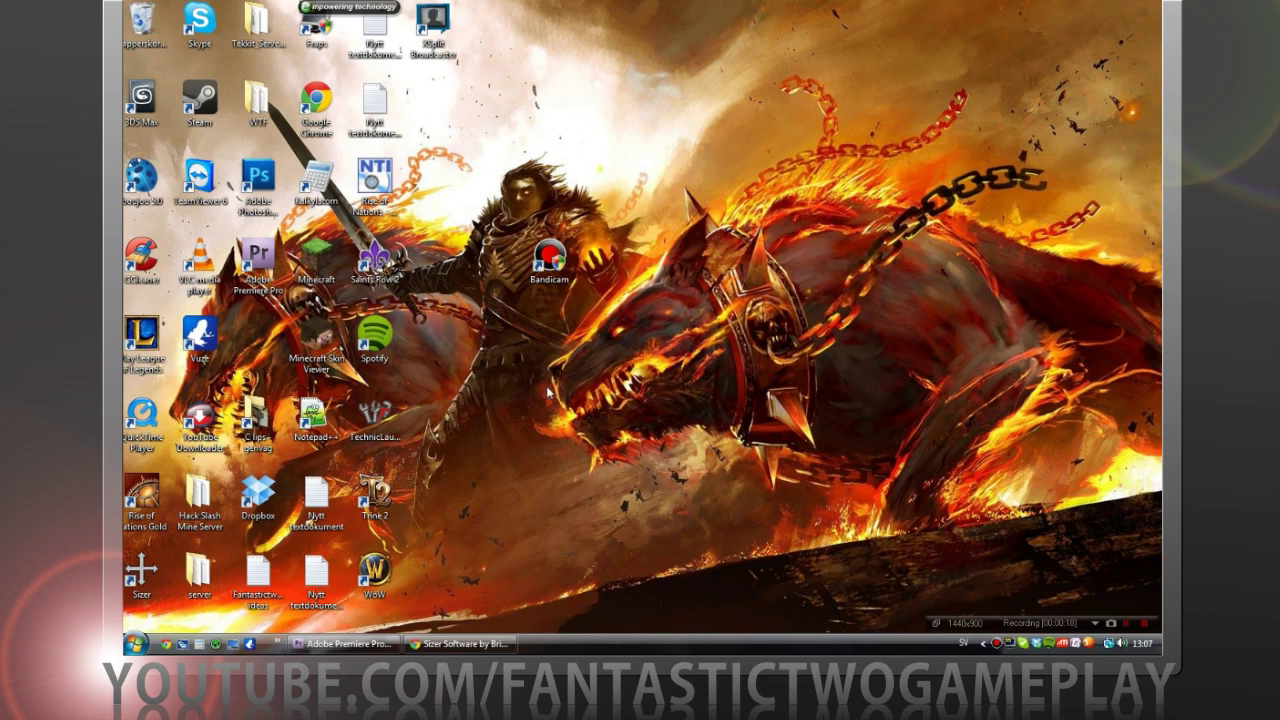
left_click(460, 644)
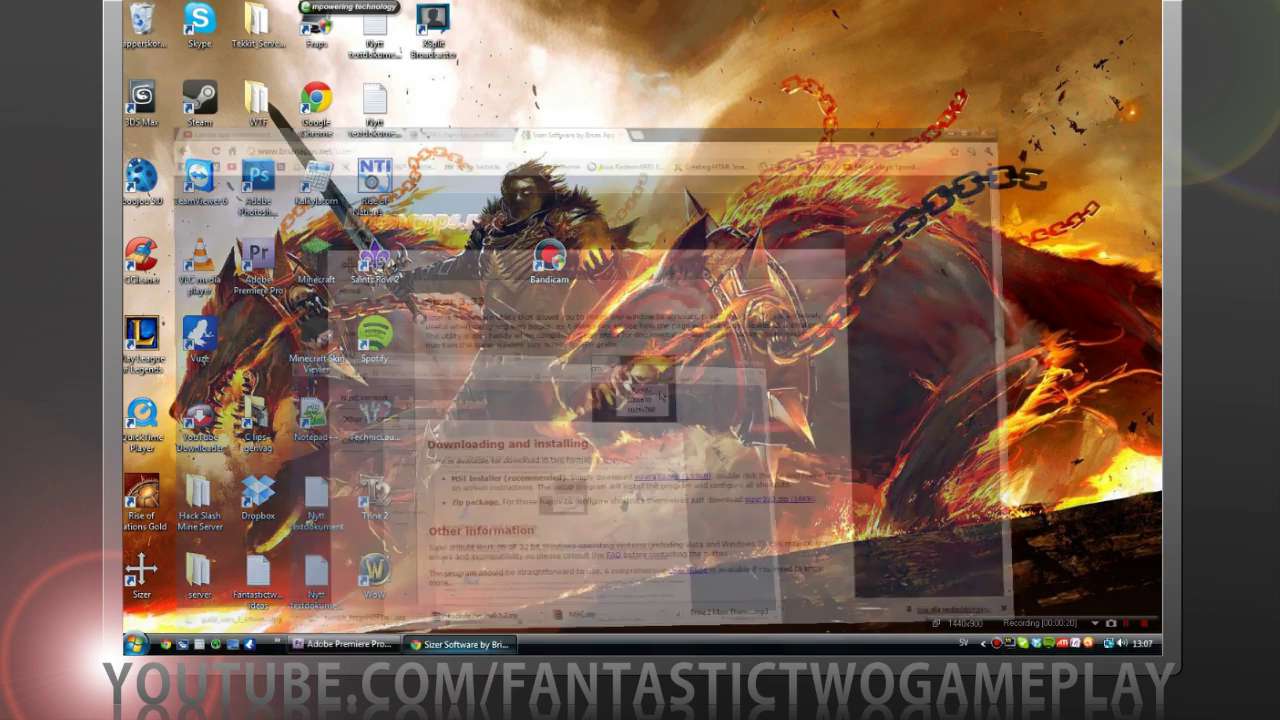
key("super+d")
left_click_drag(681, 209, 496, 322)
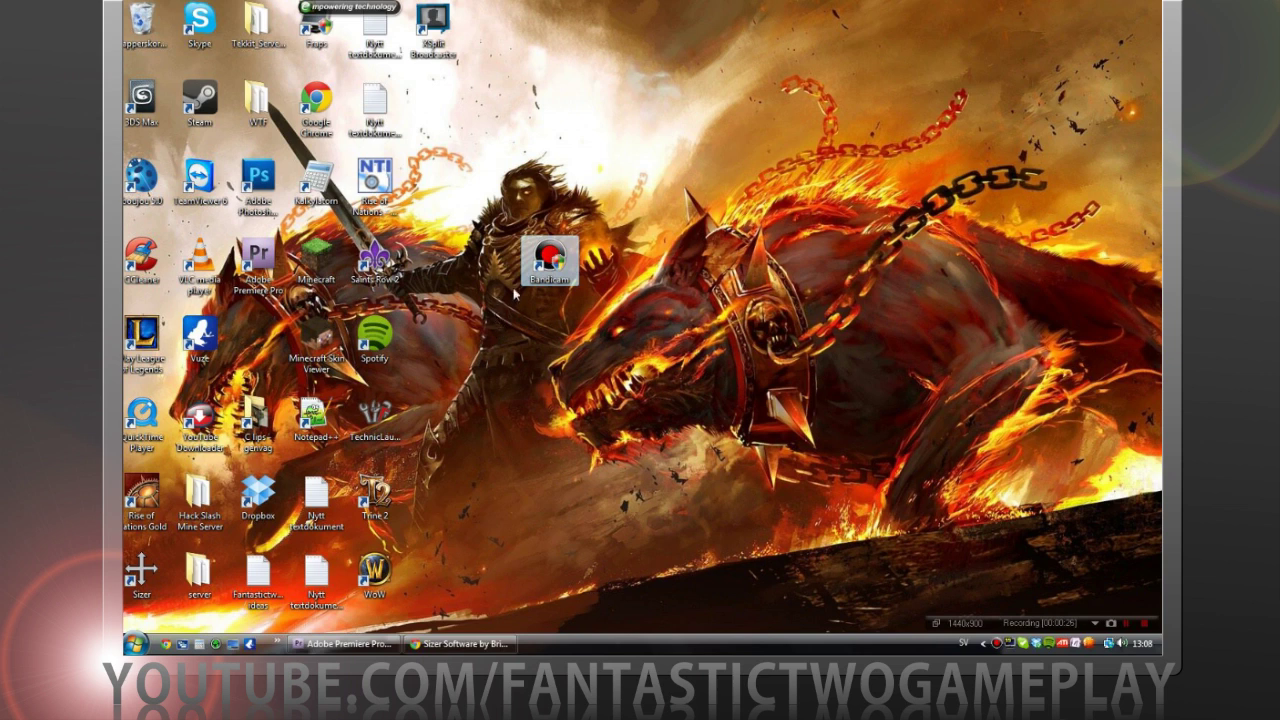
left_click(527, 296)
left_click(578, 242)
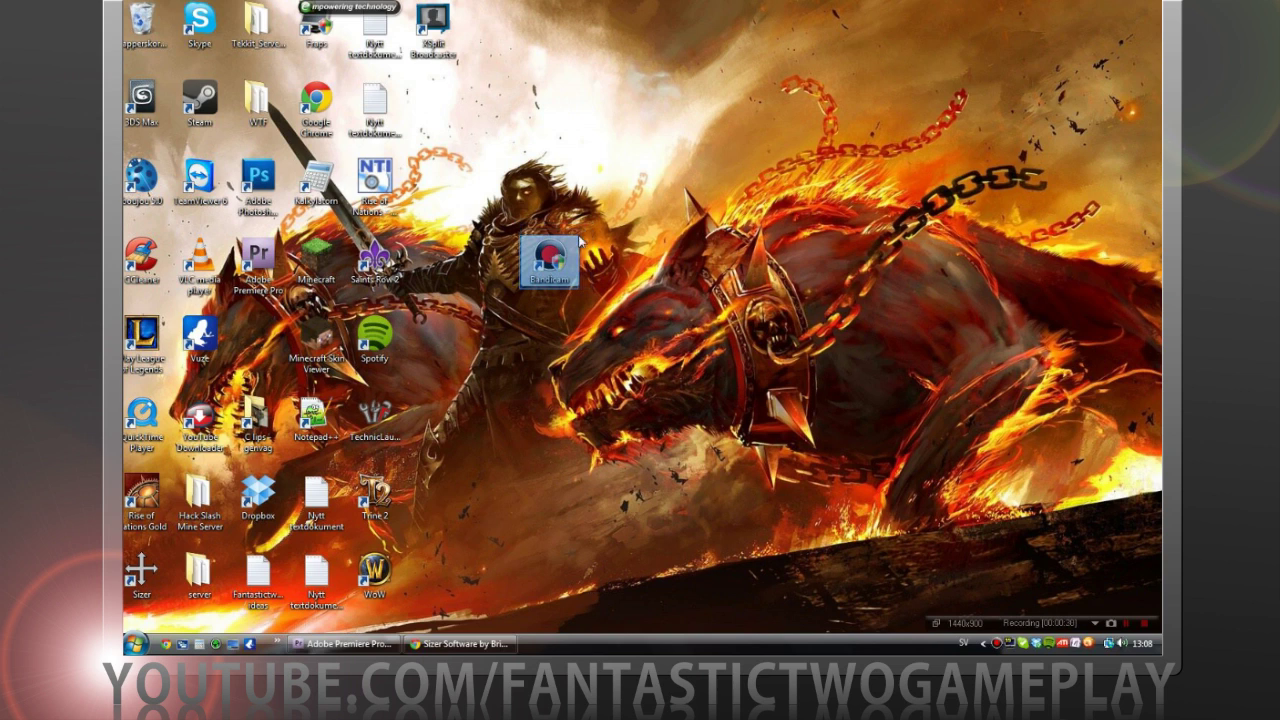
left_click_drag(580, 232, 520, 289)
left_click_drag(519, 287, 579, 237)
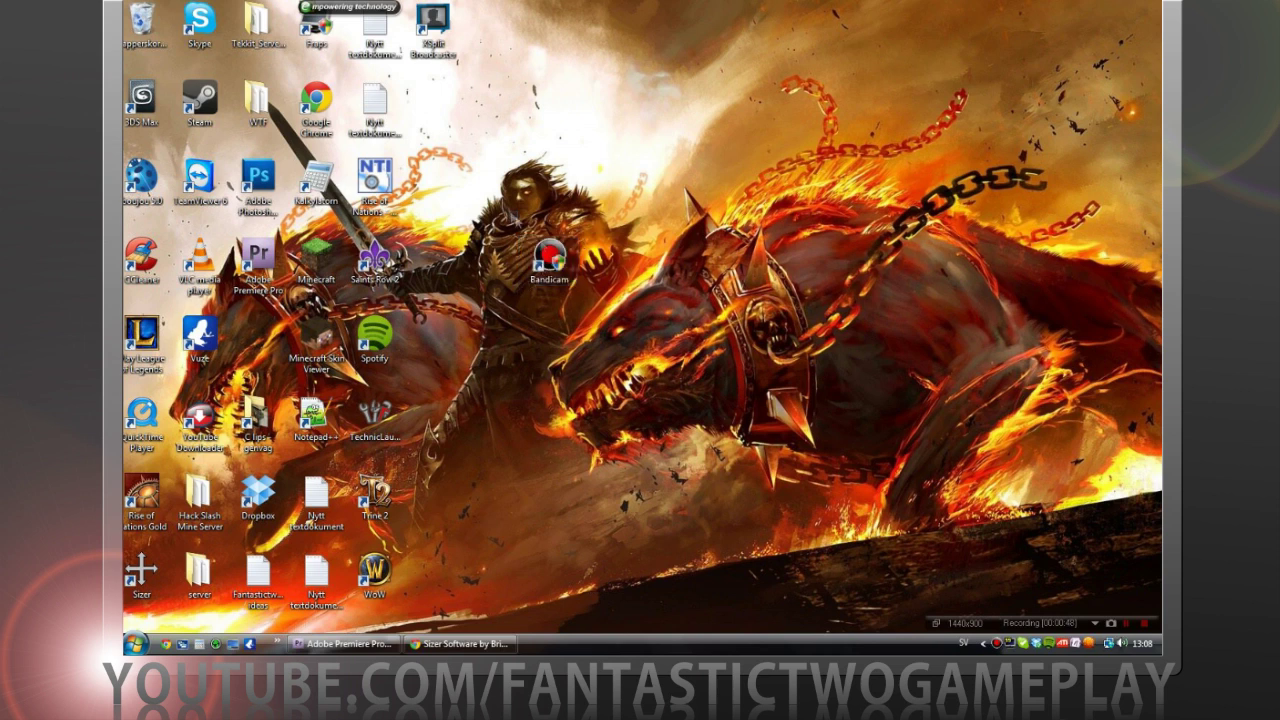
left_click_drag(511, 213, 580, 286)
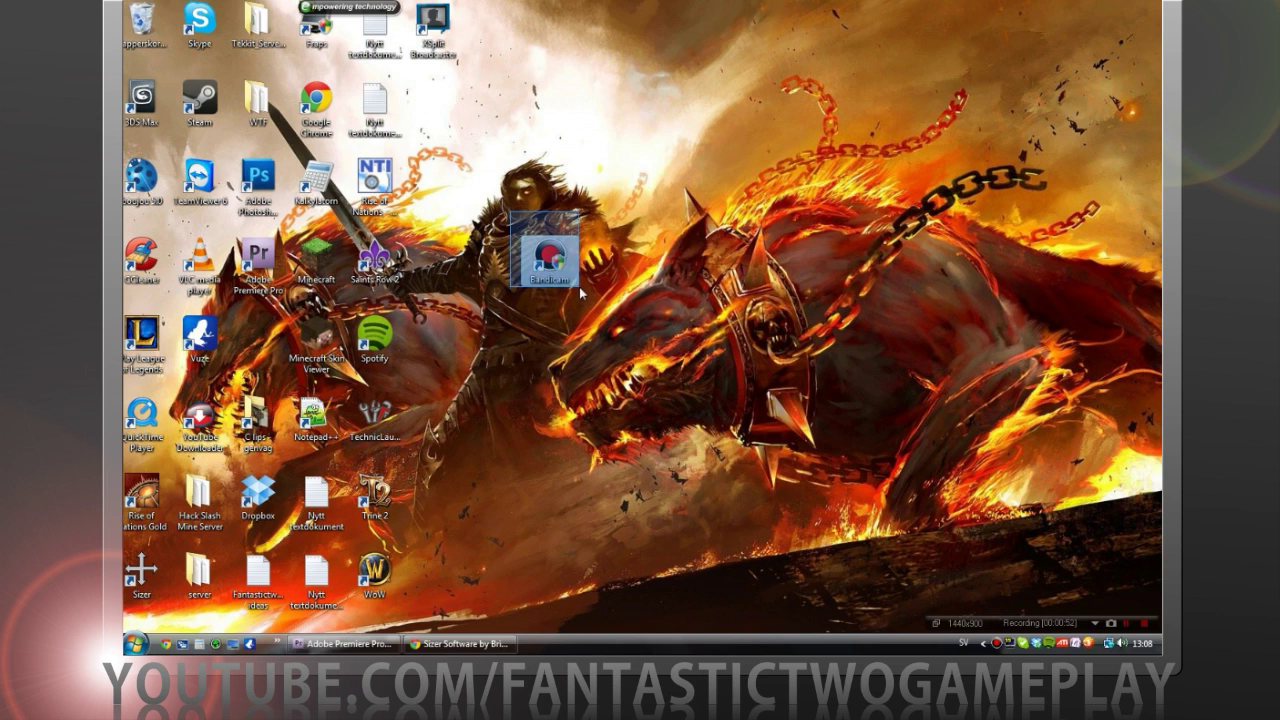
left_click_drag(579, 287, 579, 287)
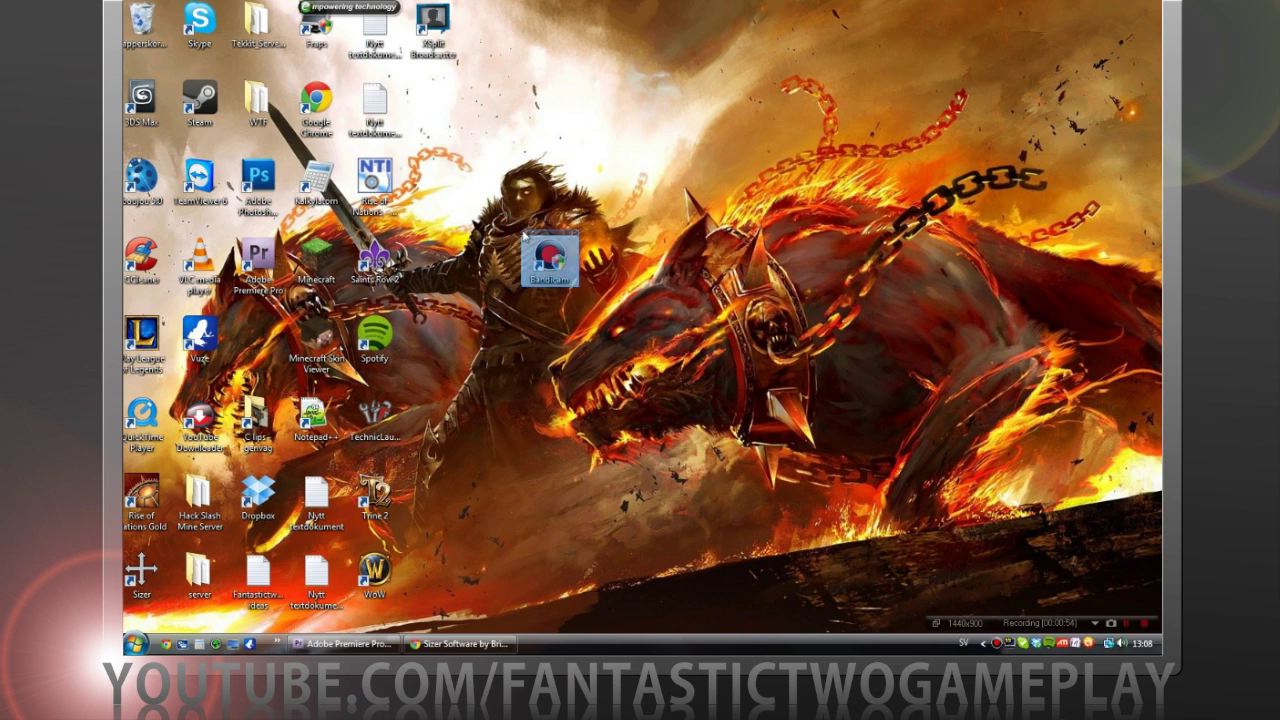
left_click_drag(521, 232, 579, 290)
left_click_drag(579, 287, 579, 287)
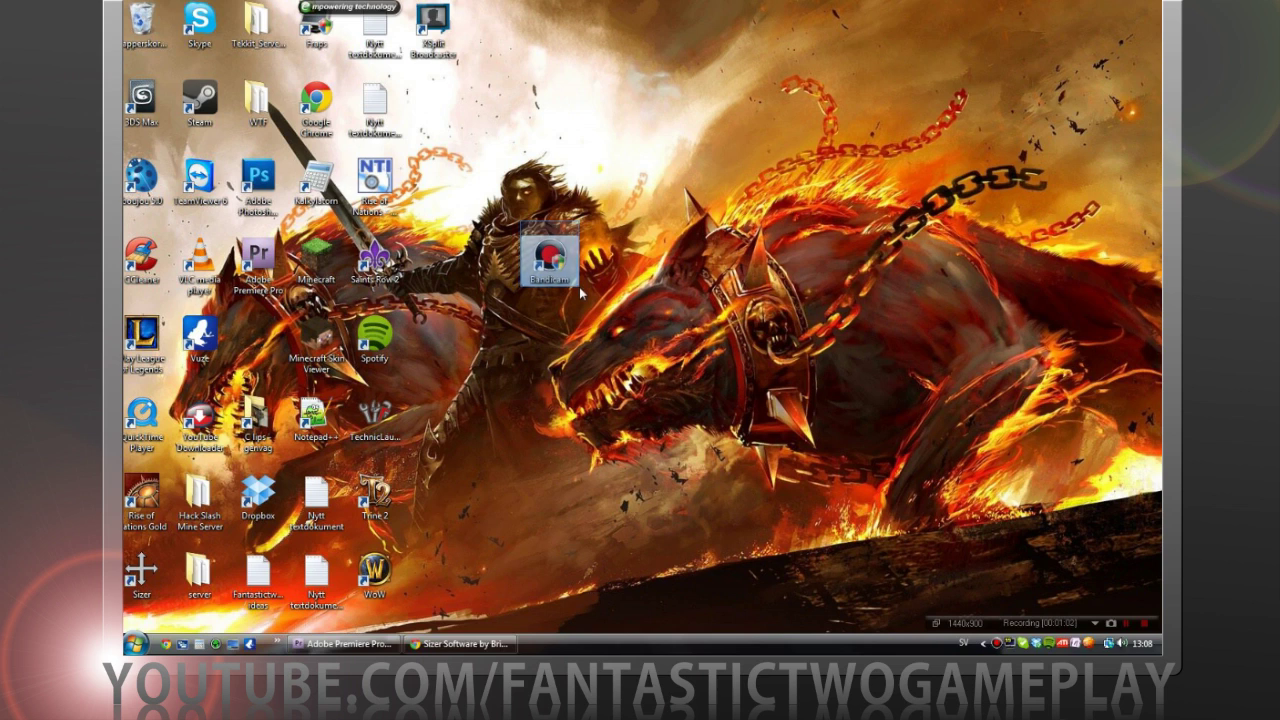
left_click(577, 350)
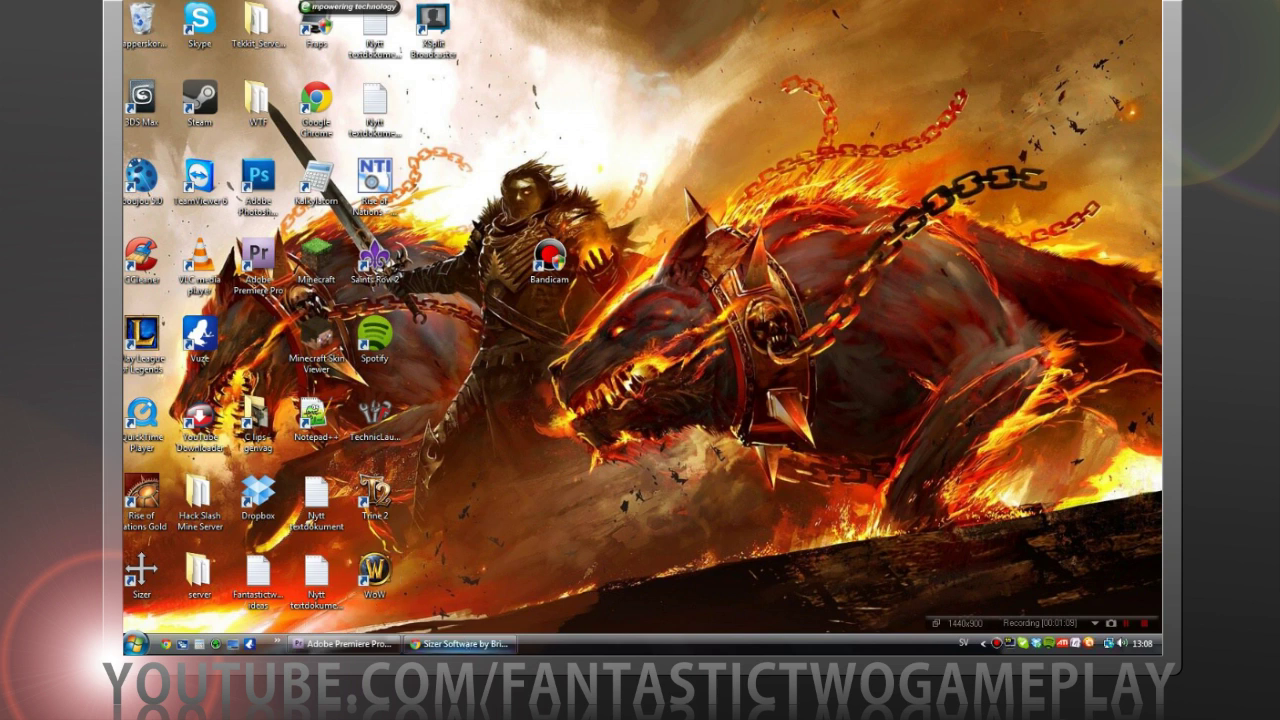
Switch to Chrome and go from the Bandicam purchase page to the Bandicam website's home page.
left_click(460, 643)
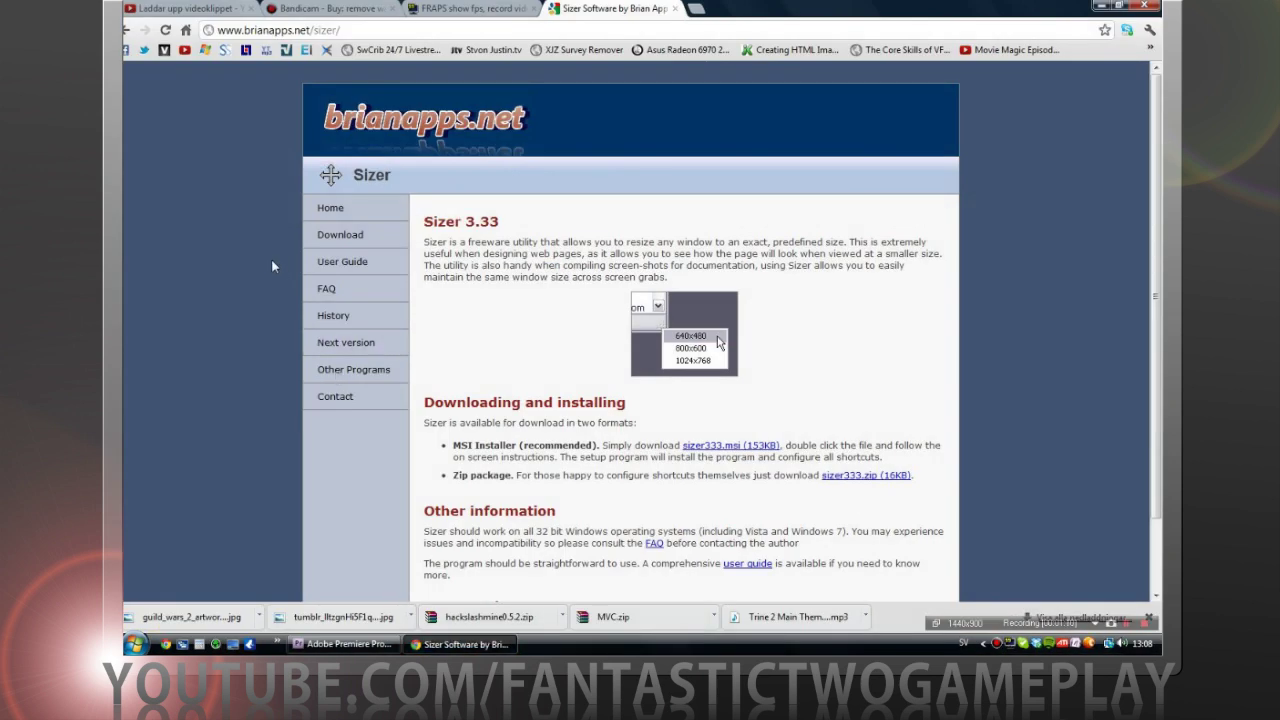
left_click(337, 8)
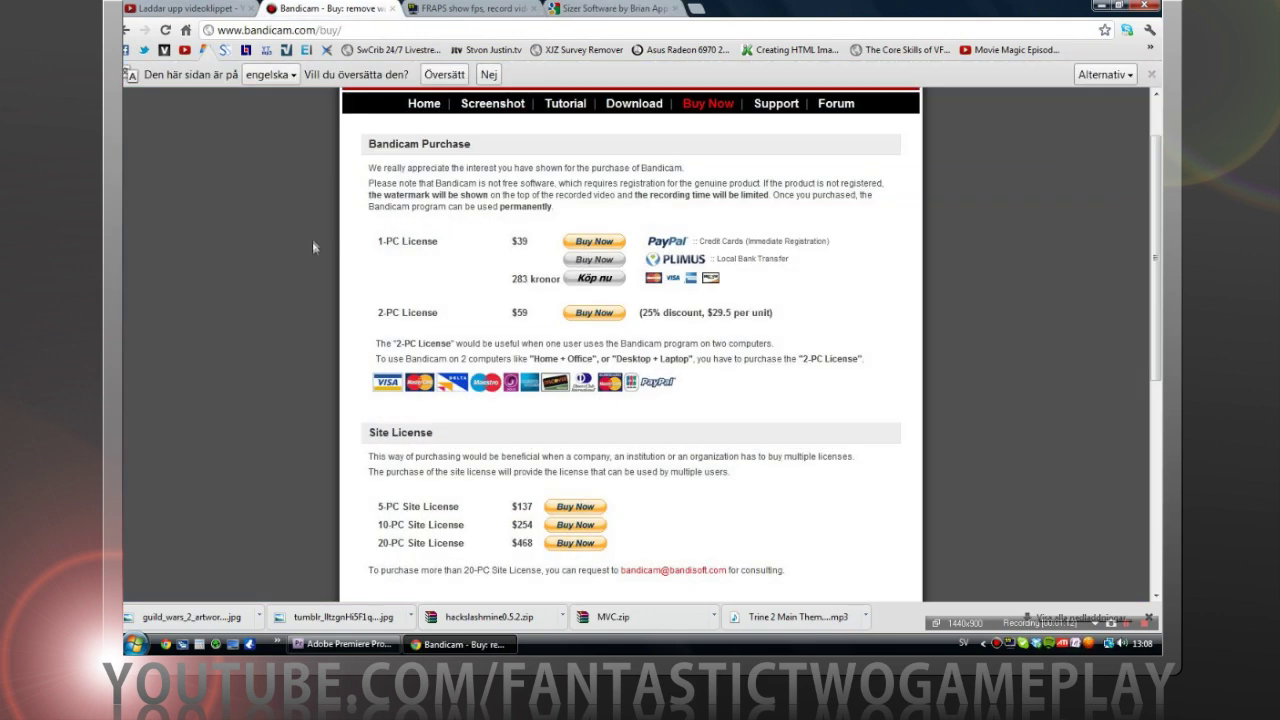
scroll(313, 240, "up", 1)
left_click(252, 30)
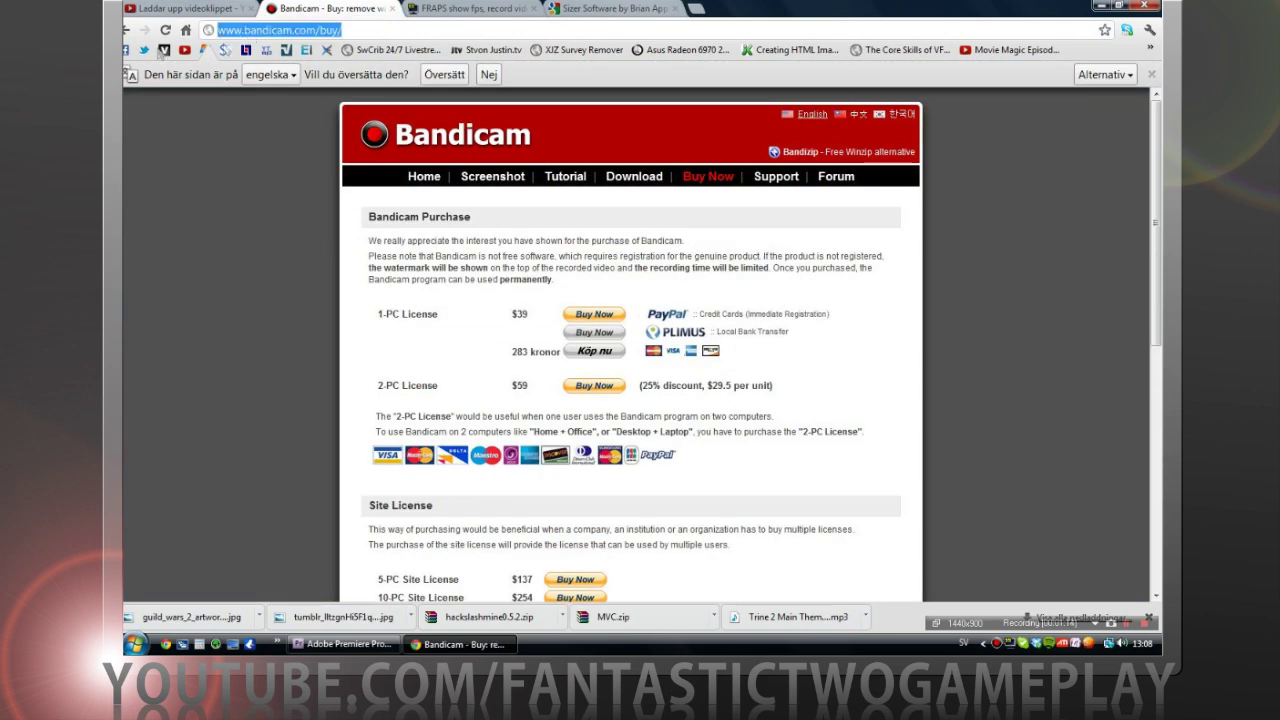
left_click(309, 30)
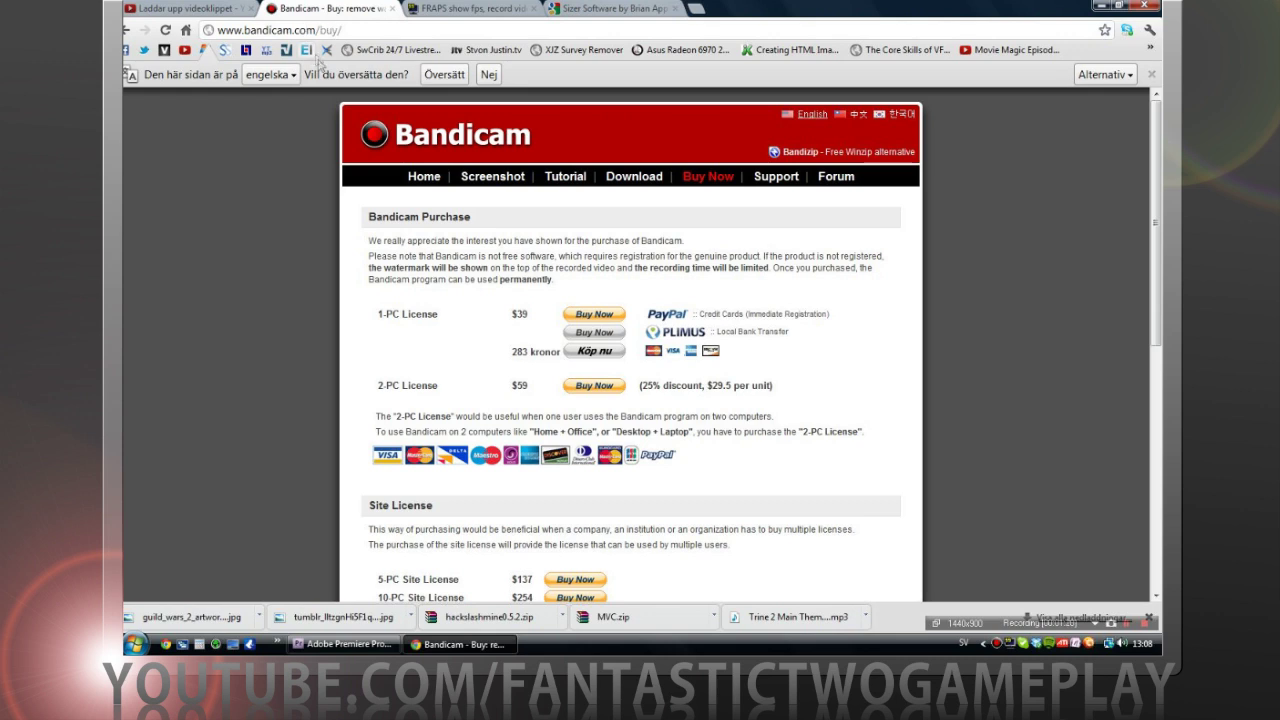
left_click(420, 180)
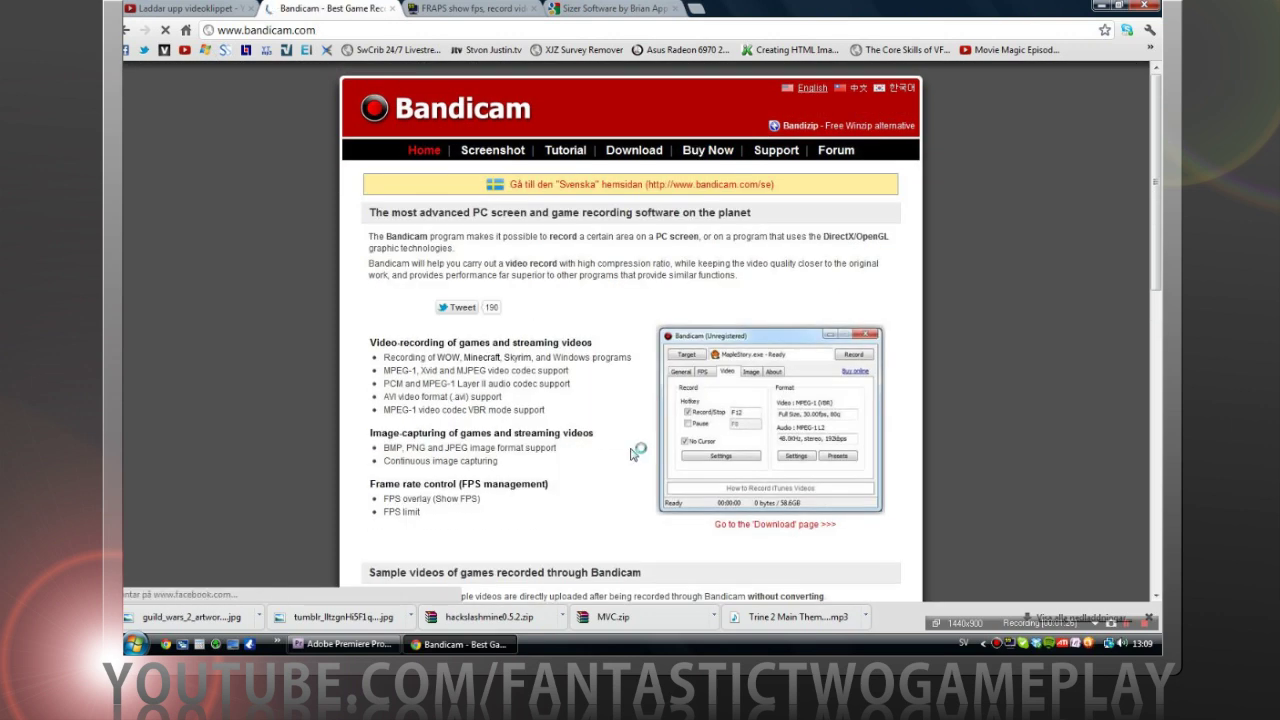
Look through the Bandicam home page's features and sample videos, and open the site's Download page.
scroll(631, 453, "down", 3)
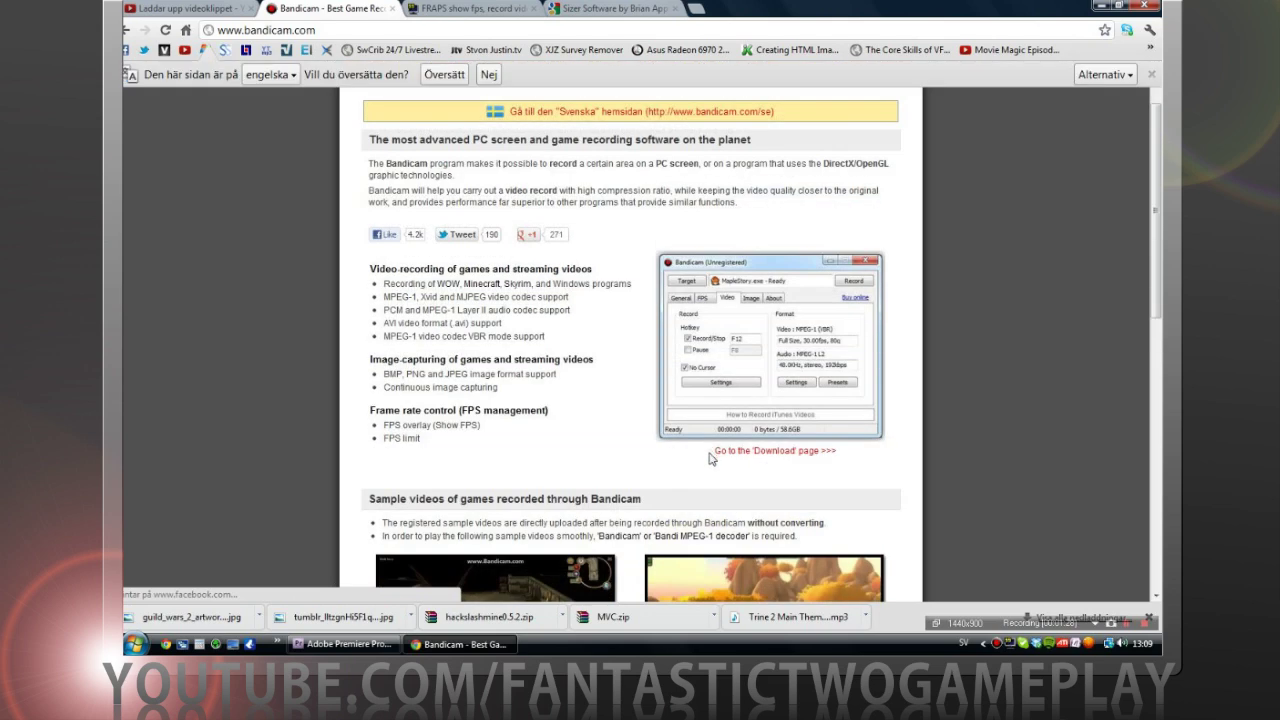
scroll(718, 460, "down", 8)
scroll(721, 463, "down", 1)
scroll(721, 463, "up", 9)
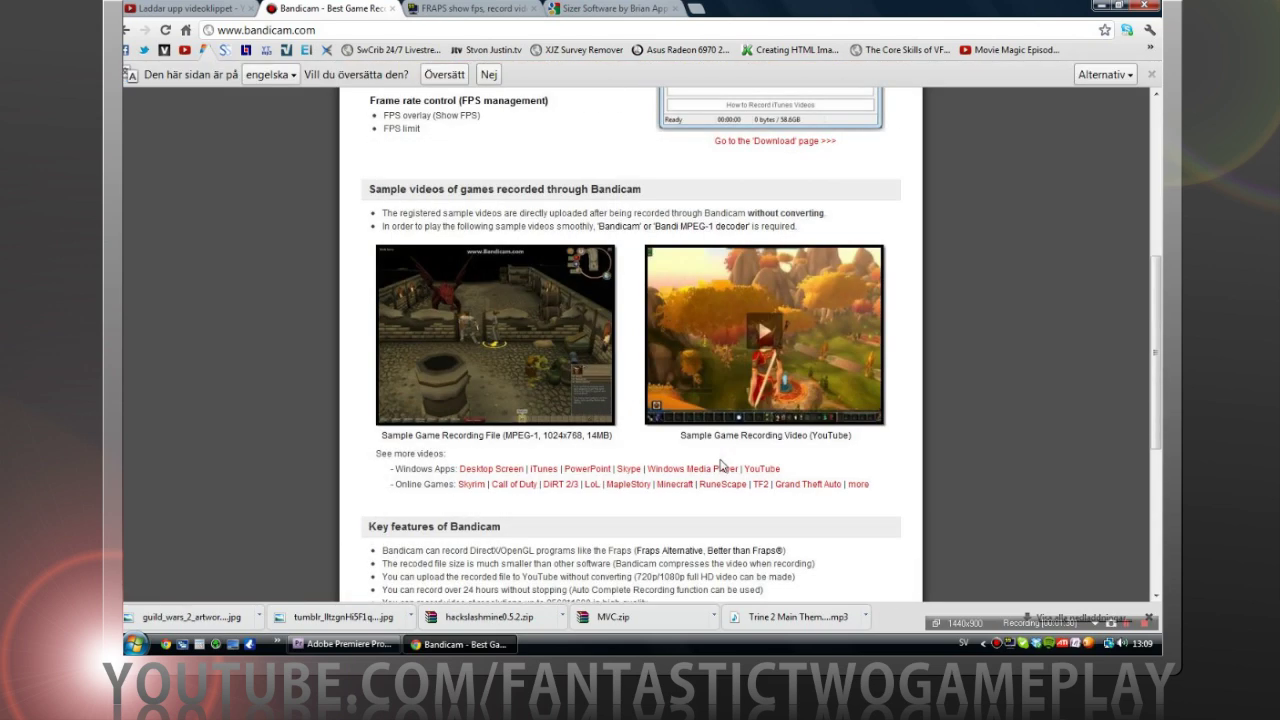
scroll(721, 463, "up", 2)
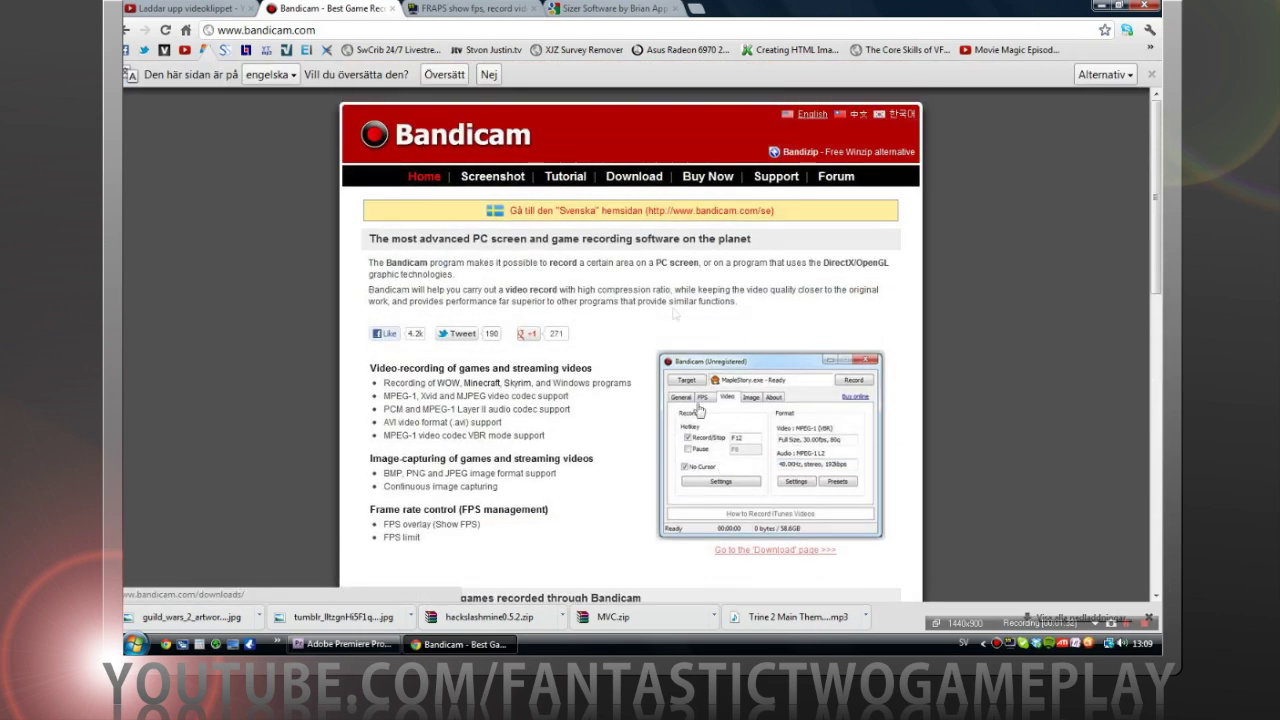
left_click(636, 176)
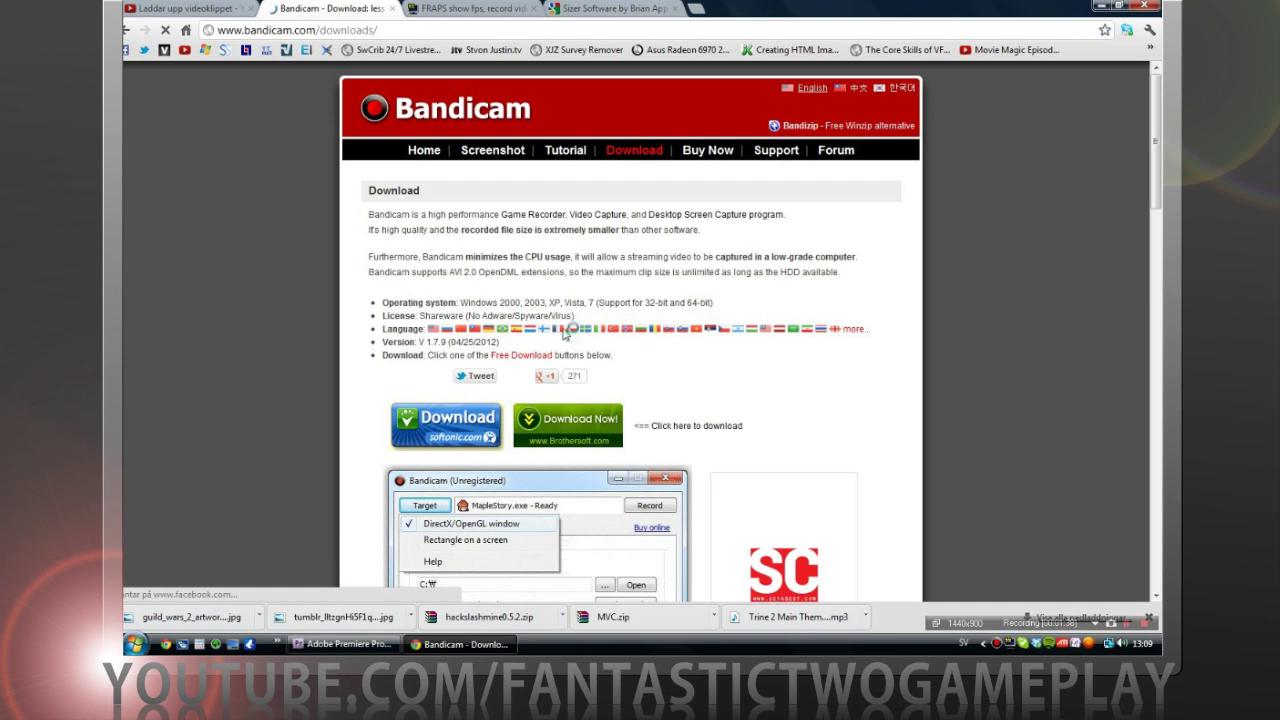
Examine the Bandicam Download page, including its system requirements, download links, program preview and visitor comments.
scroll(537, 313, "down", 1)
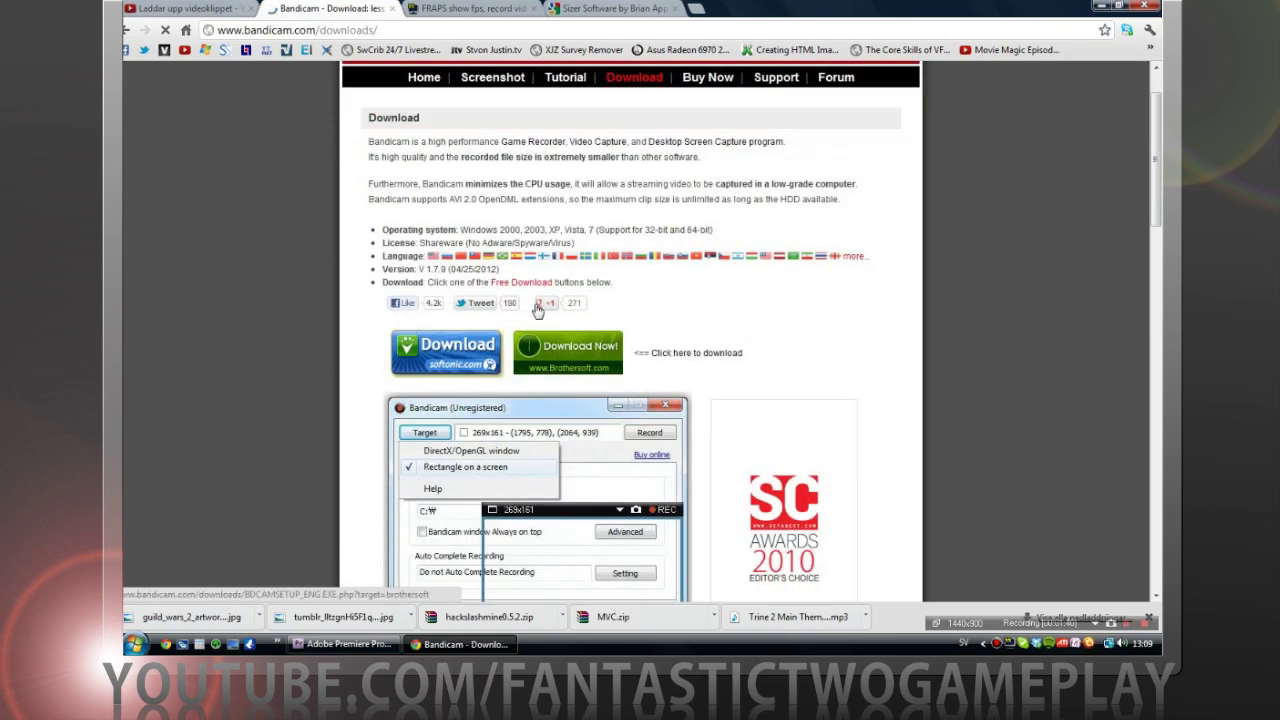
scroll(533, 304, "down", 5)
scroll(529, 295, "down", 6)
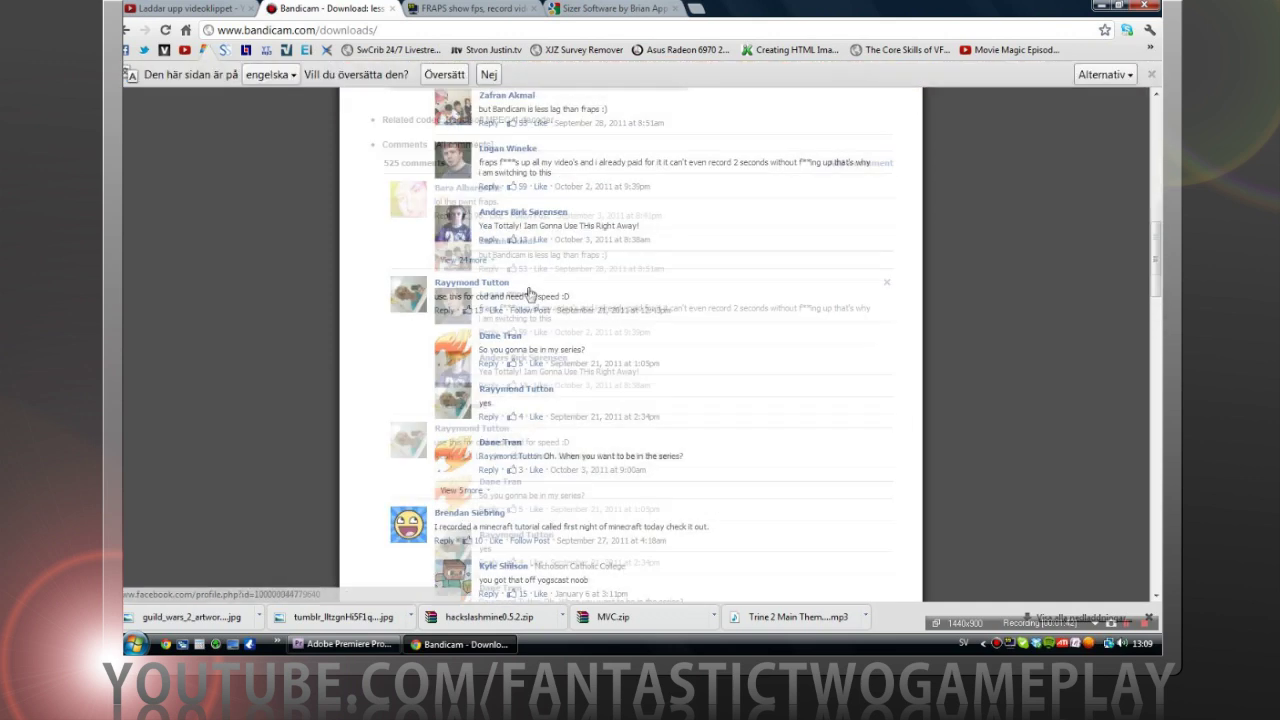
scroll(529, 292, "up", 11)
scroll(516, 290, "down", 2)
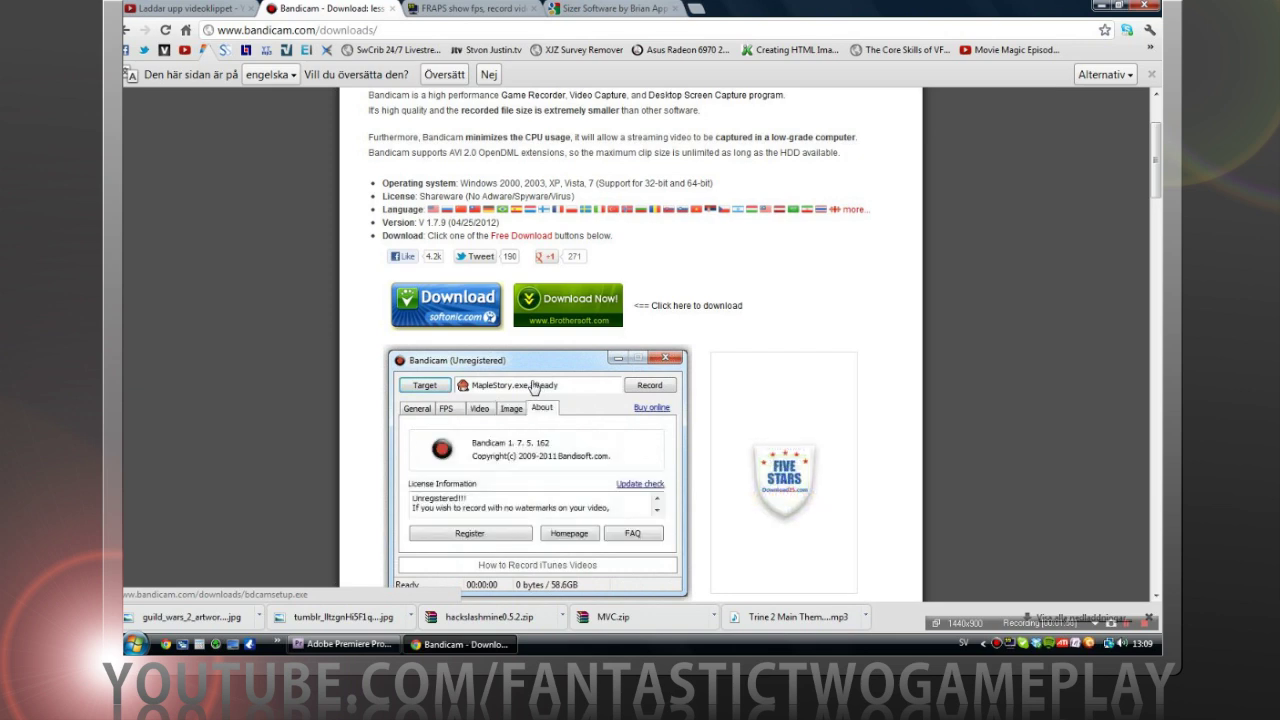
scroll(300, 292, "up", 3)
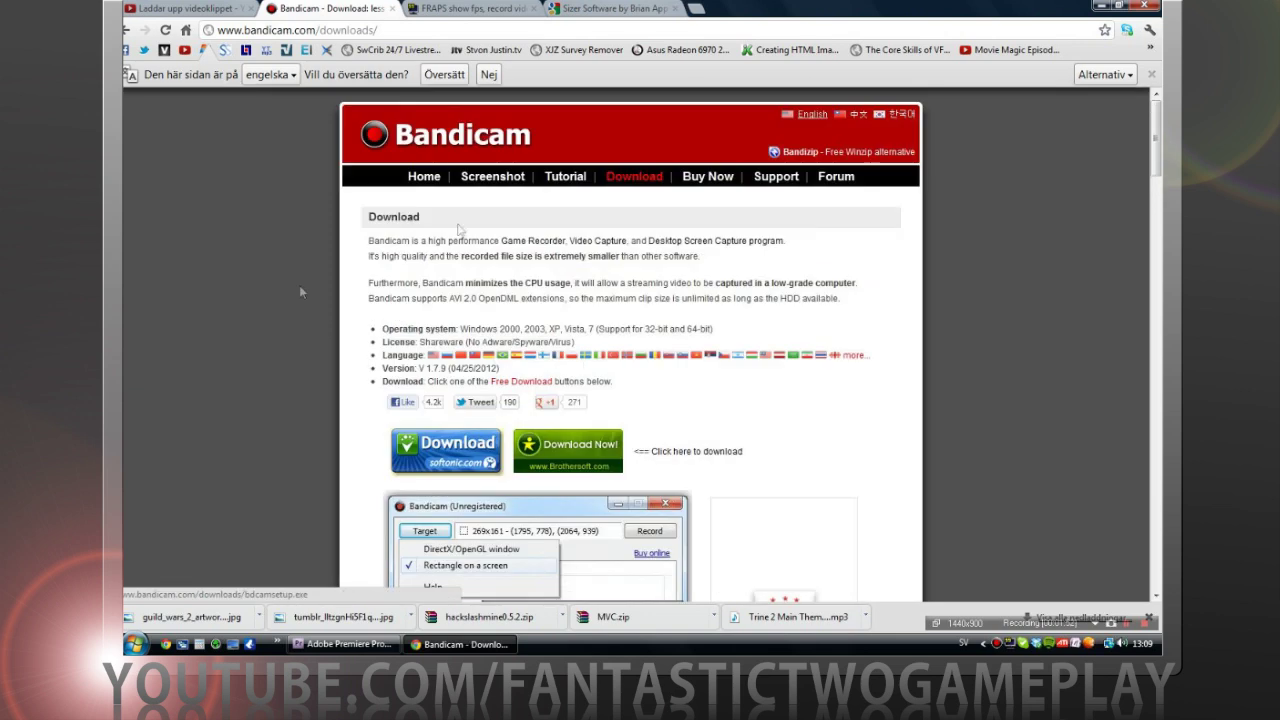
scroll(642, 366, "down", 3)
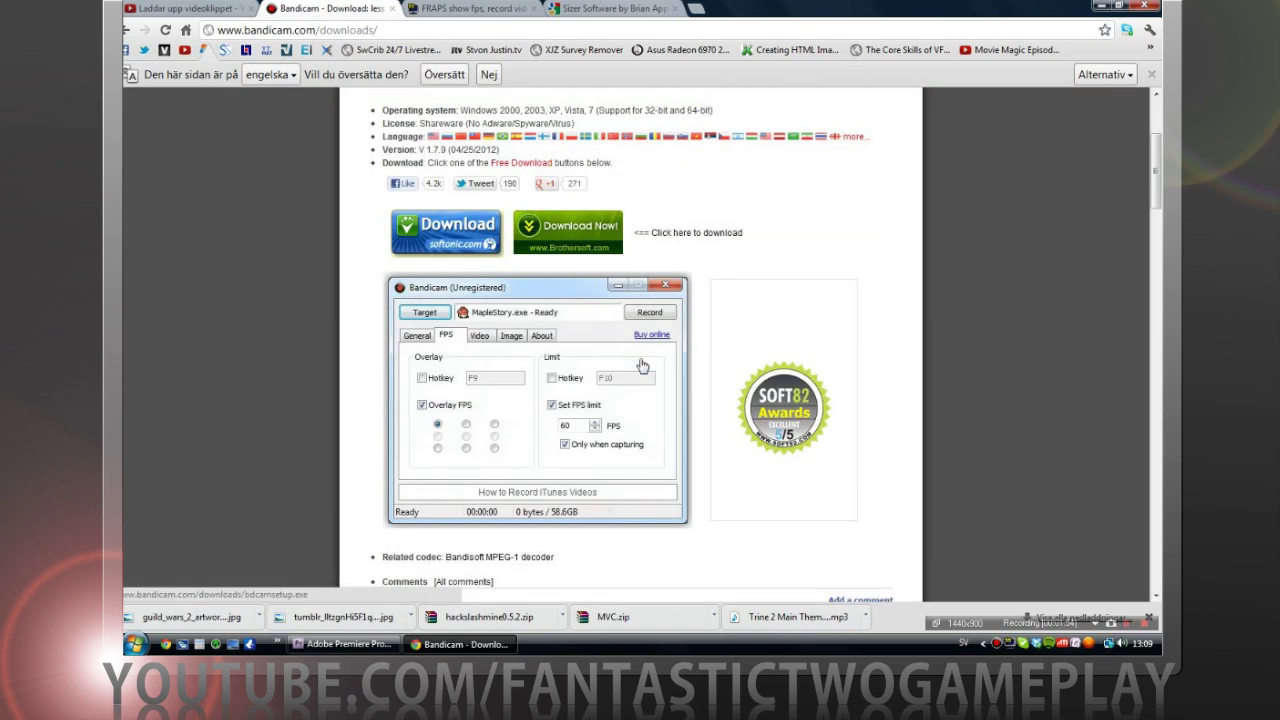
scroll(700, 250, "up", 3)
View the license prices on Bandicam's Buy Now page and return to the Download page.
left_click(712, 177)
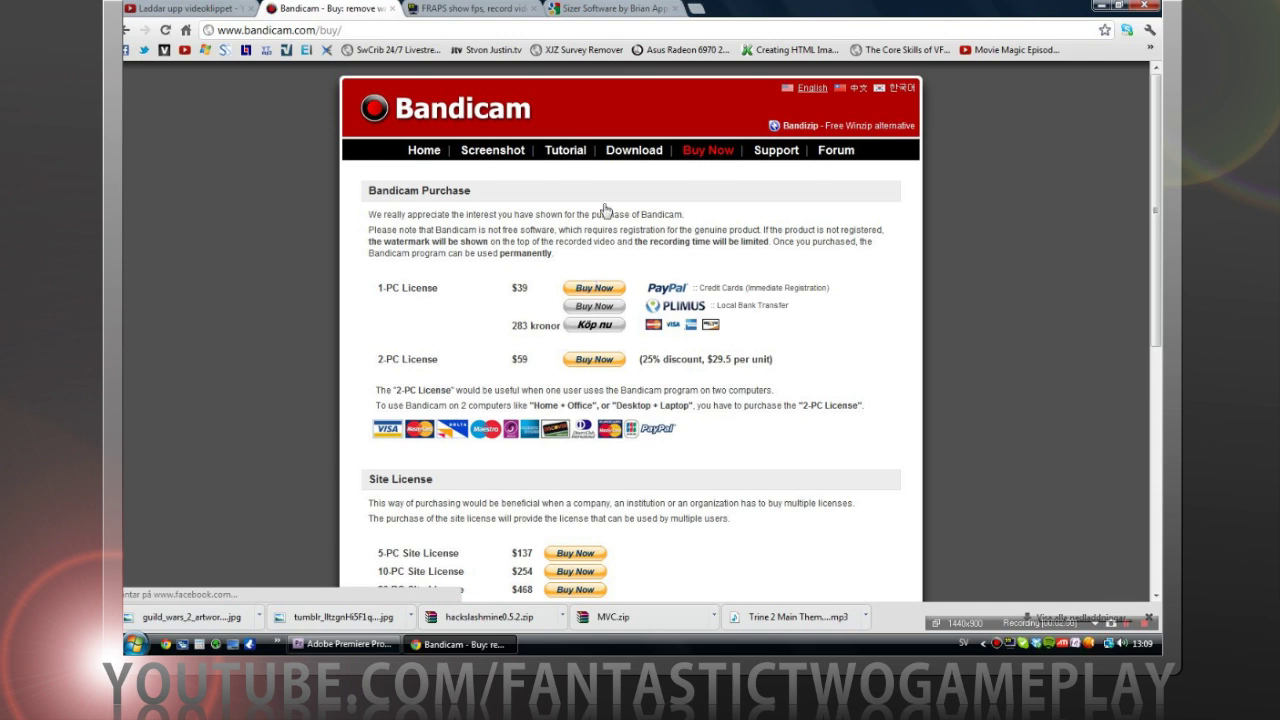
left_click(636, 185)
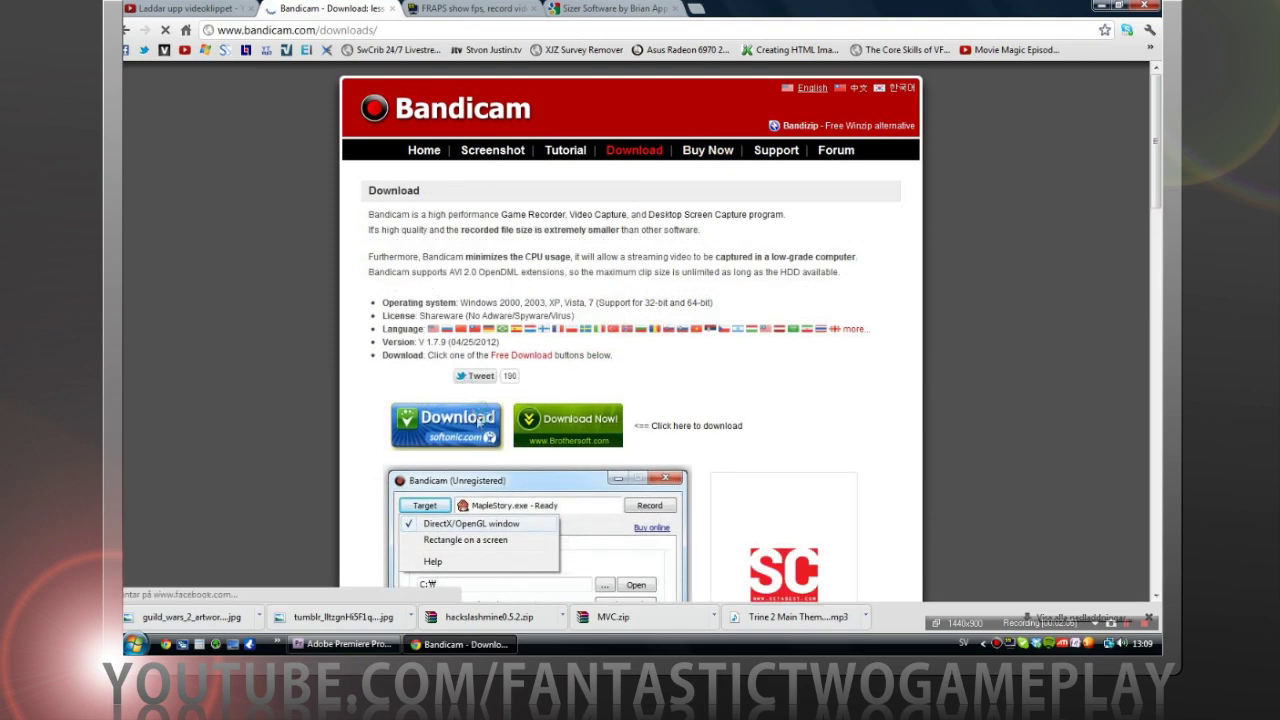
scroll(383, 469, "down", 1)
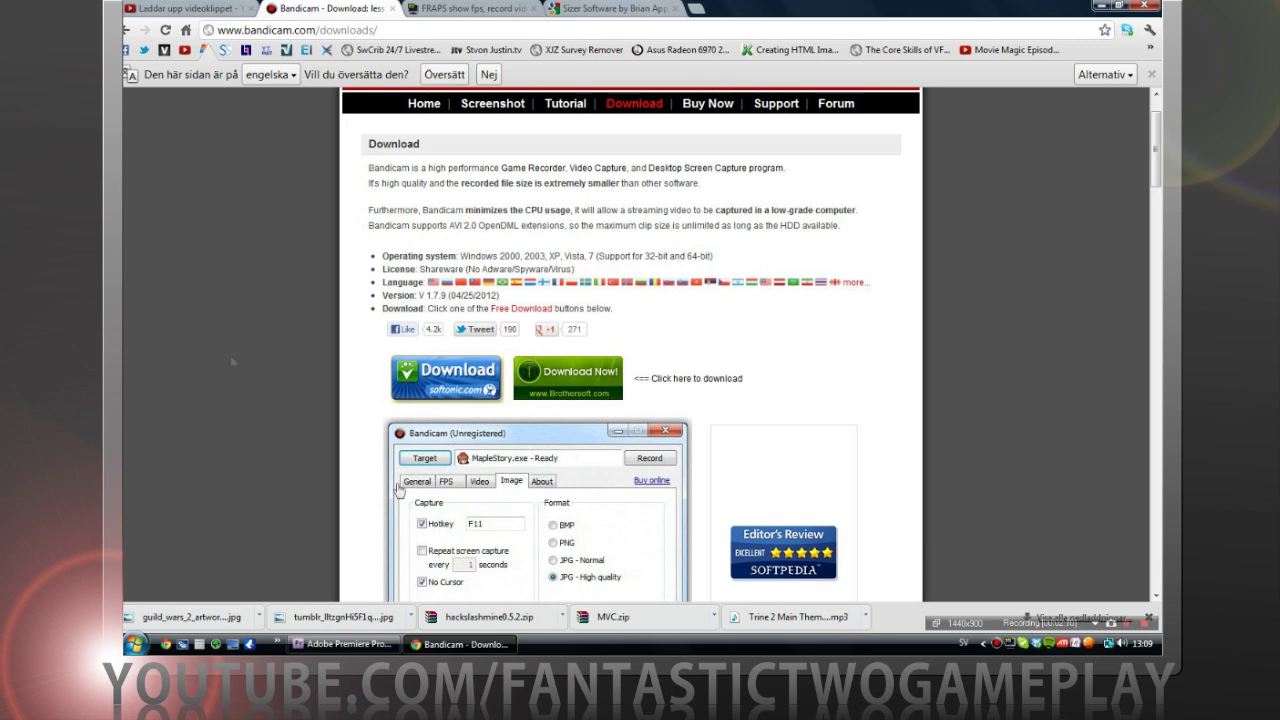
scroll(330, 208, "up", 1)
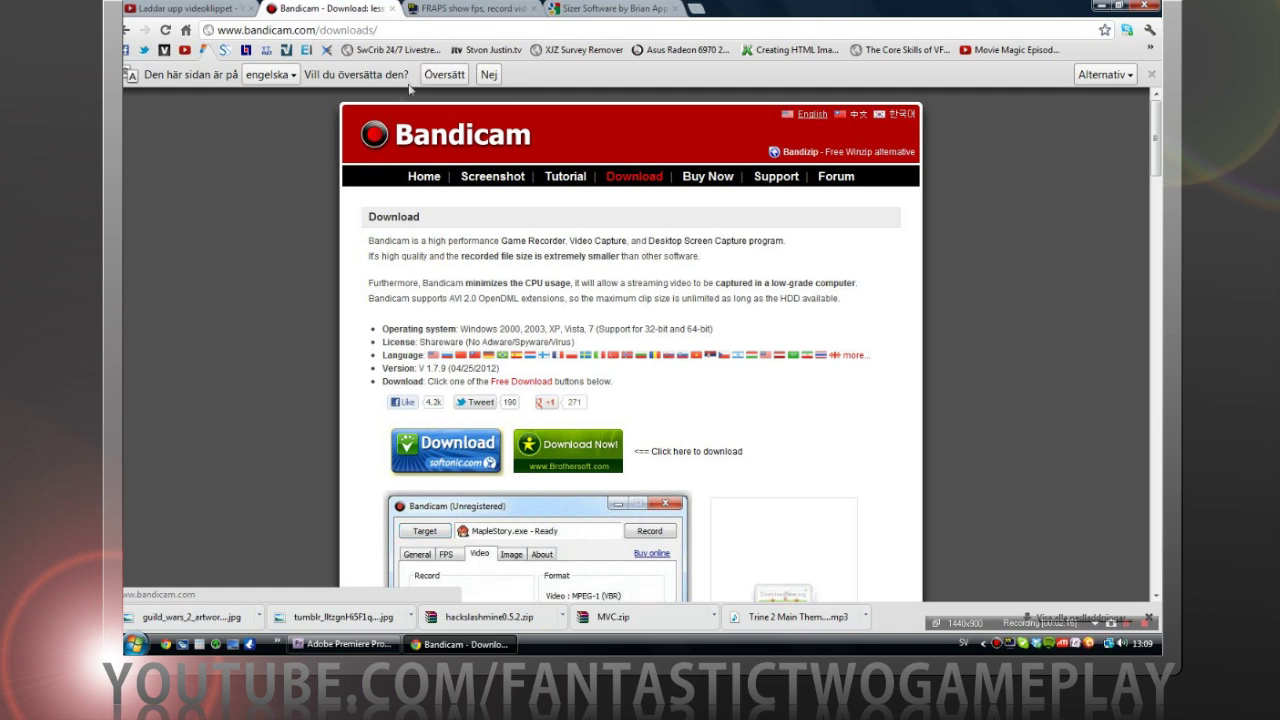
Download the Sizer MSI installer, sizer333.msi, from the brianapps.net Sizer page.
left_click(594, 8)
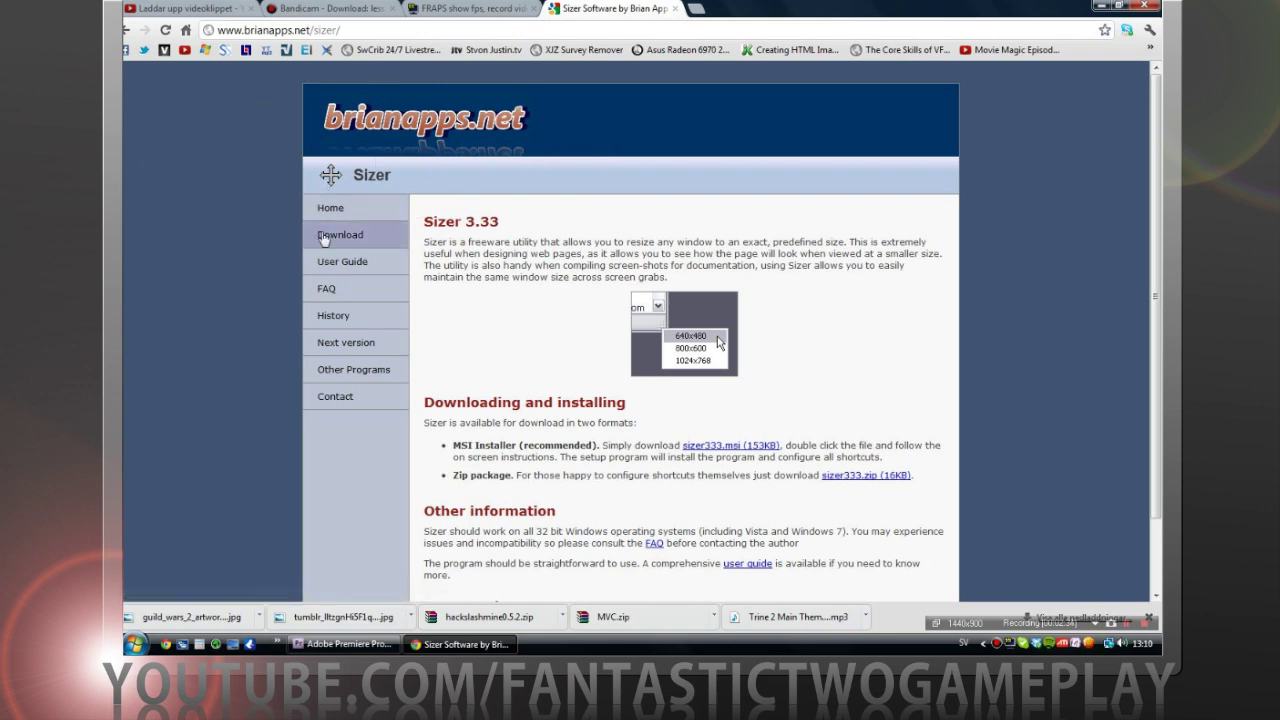
left_click(371, 251)
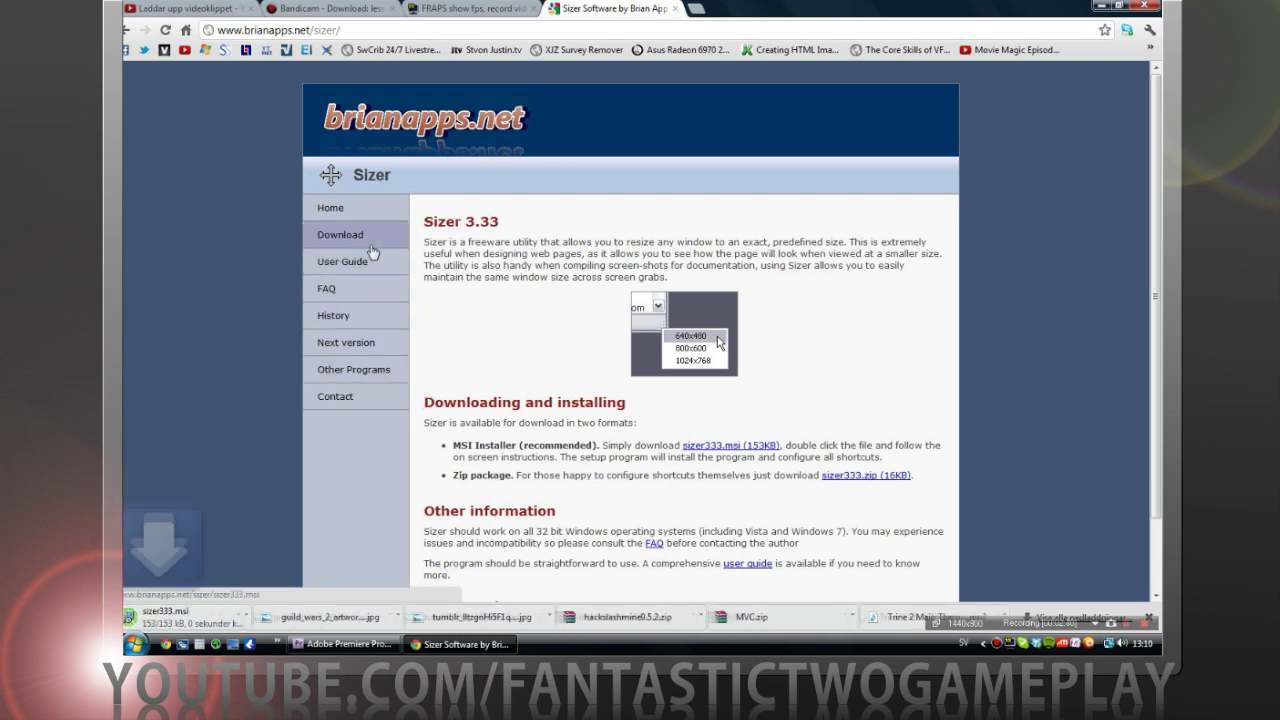
left_click(258, 617)
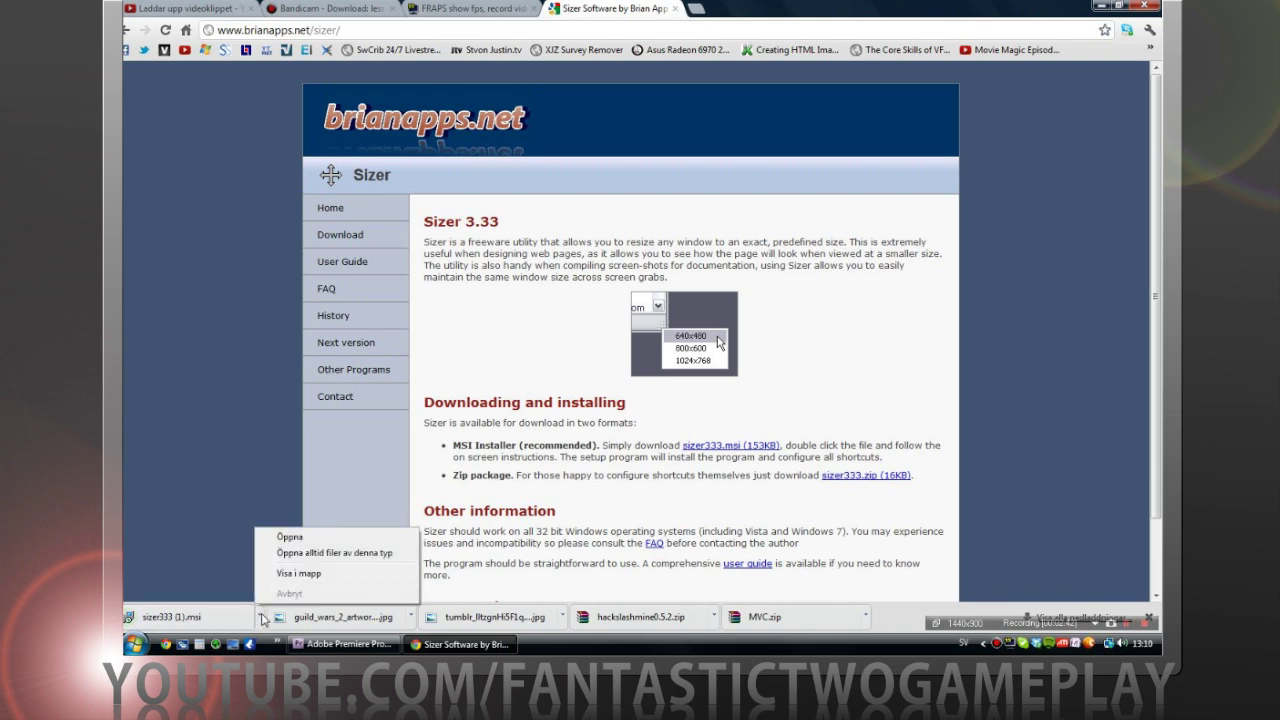
left_click(239, 552)
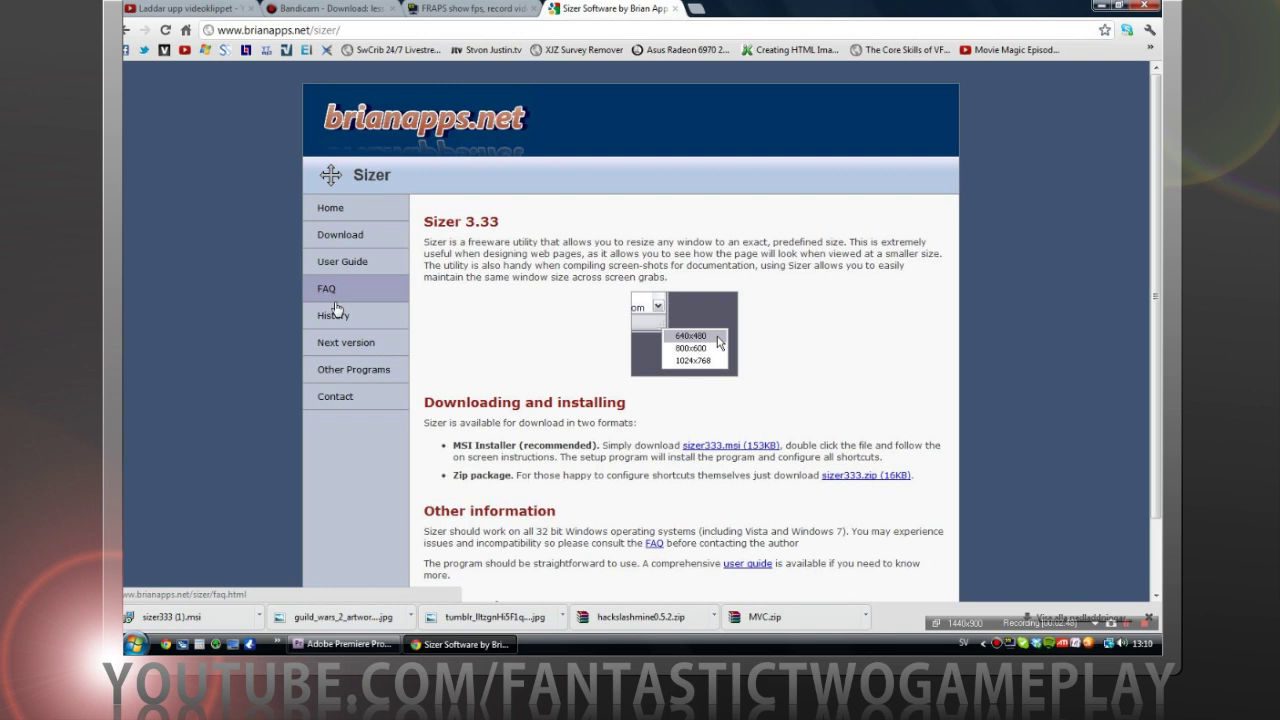
Minimize the browser, restore Bandicam from the system tray and move its window toward the middle of the desktop.
left_click(1104, 6)
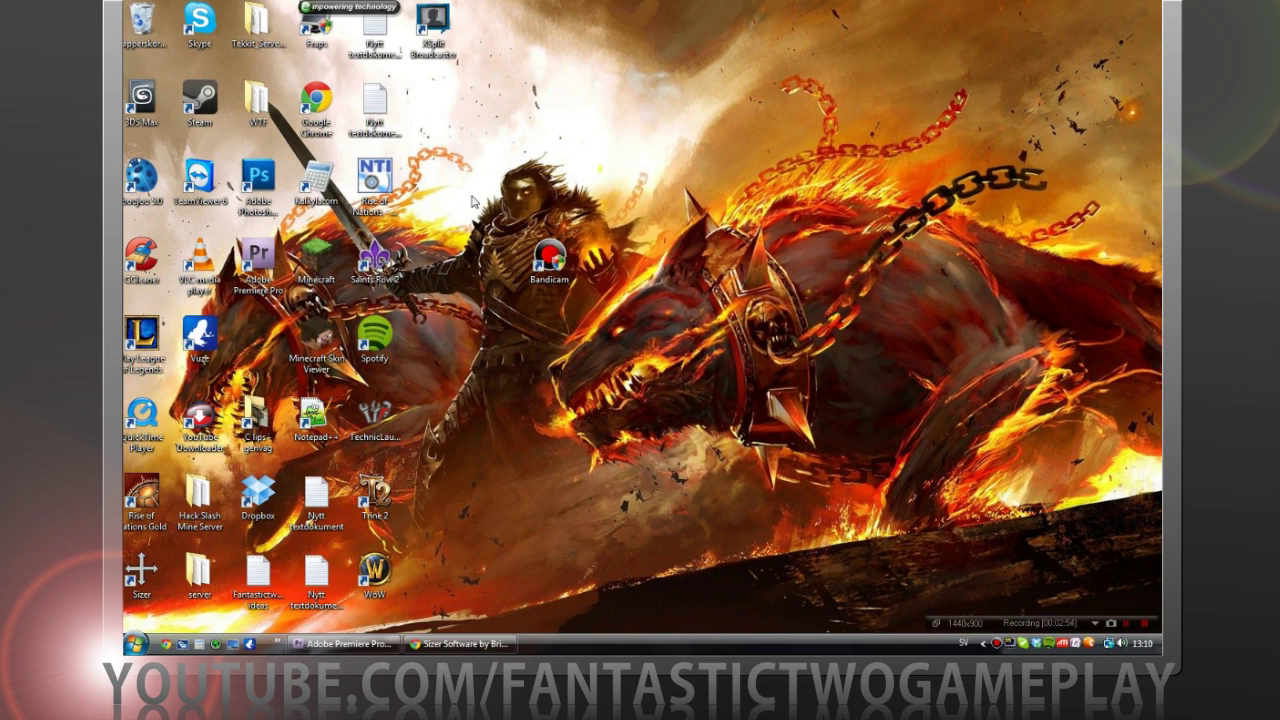
left_click_drag(463, 187, 615, 358)
left_click(998, 645)
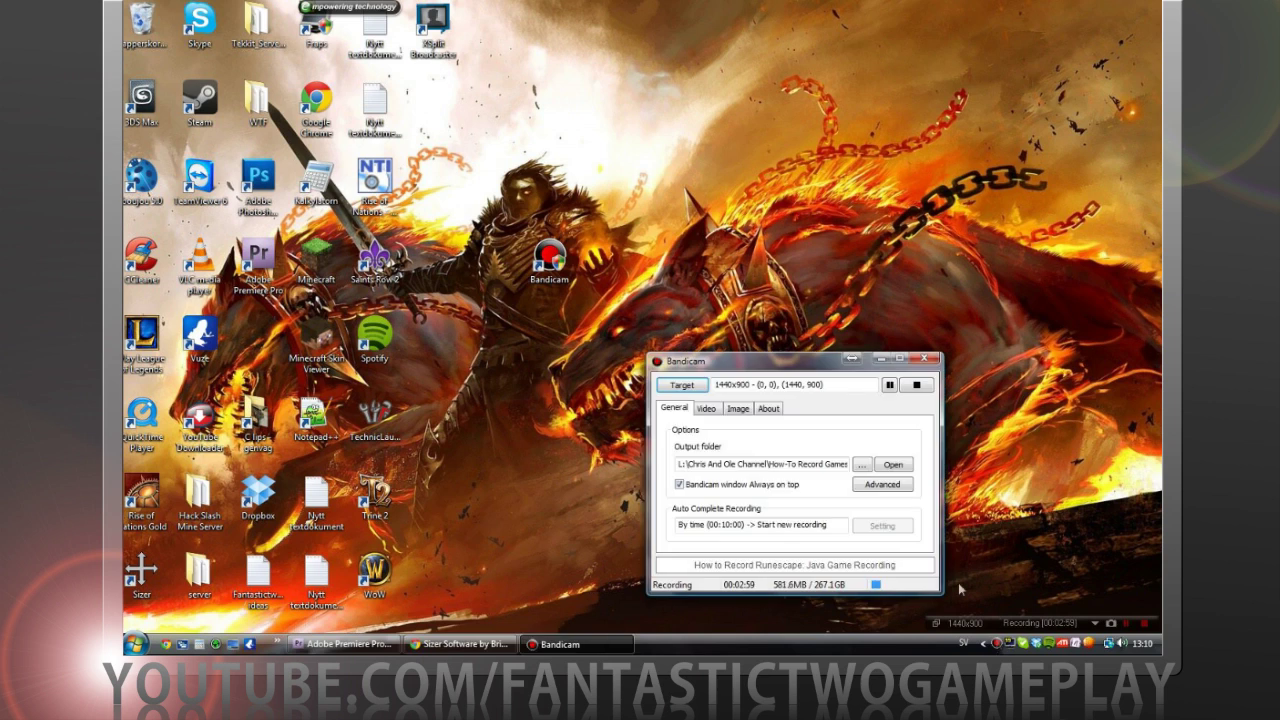
left_click_drag(800, 370, 570, 332)
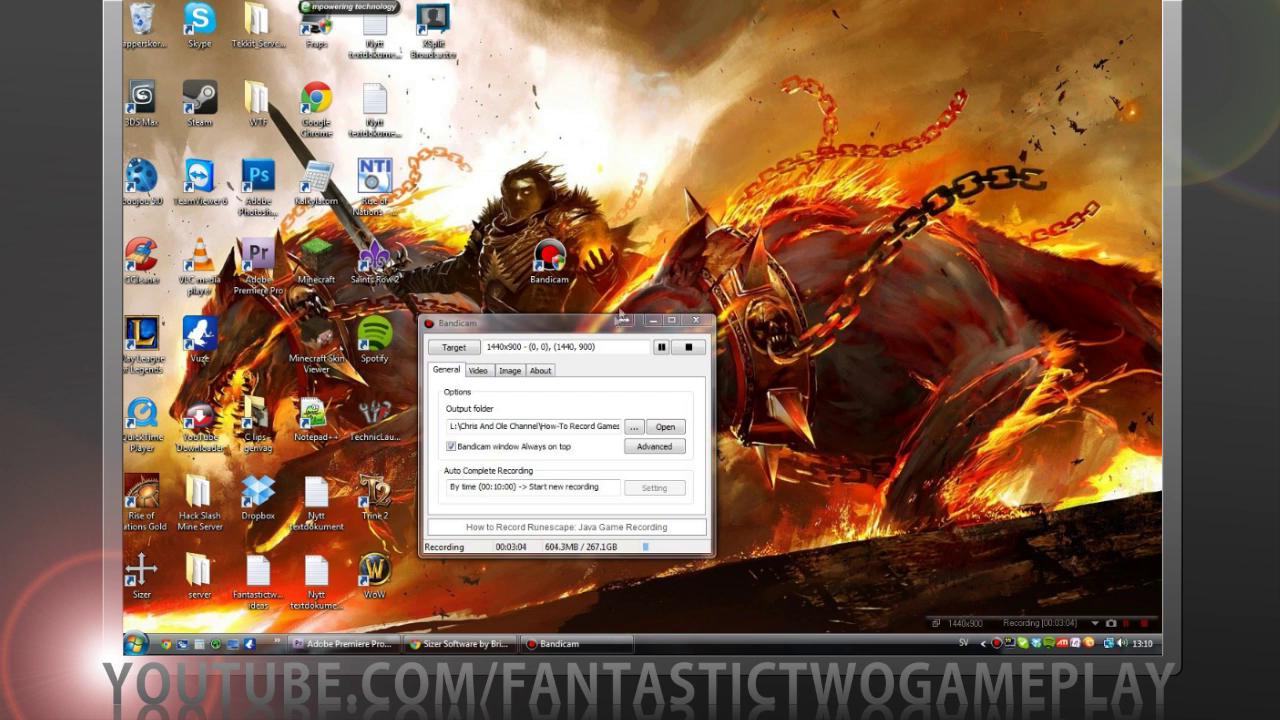
Review the recording target choices, DirectX/OpenGL window and Rectangle on a screen, while repositioning the Bandicam window on the desktop.
left_click_drag(587, 330, 619, 342)
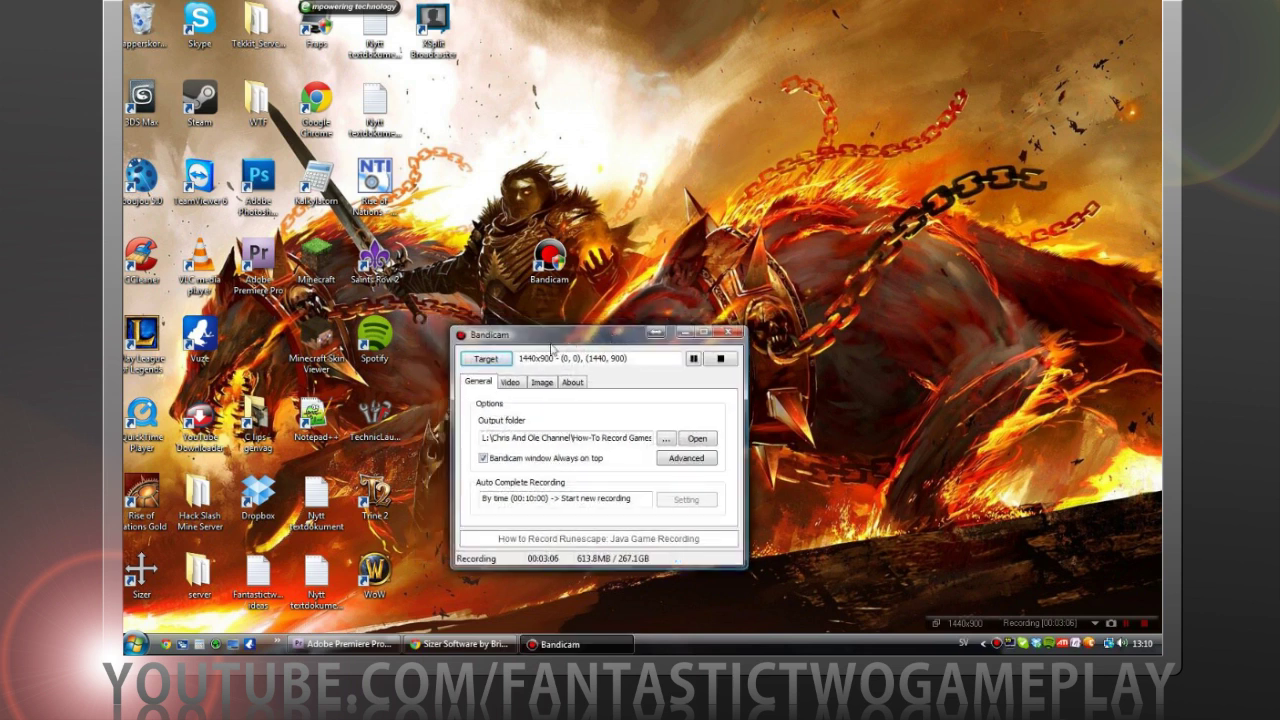
left_click(487, 359)
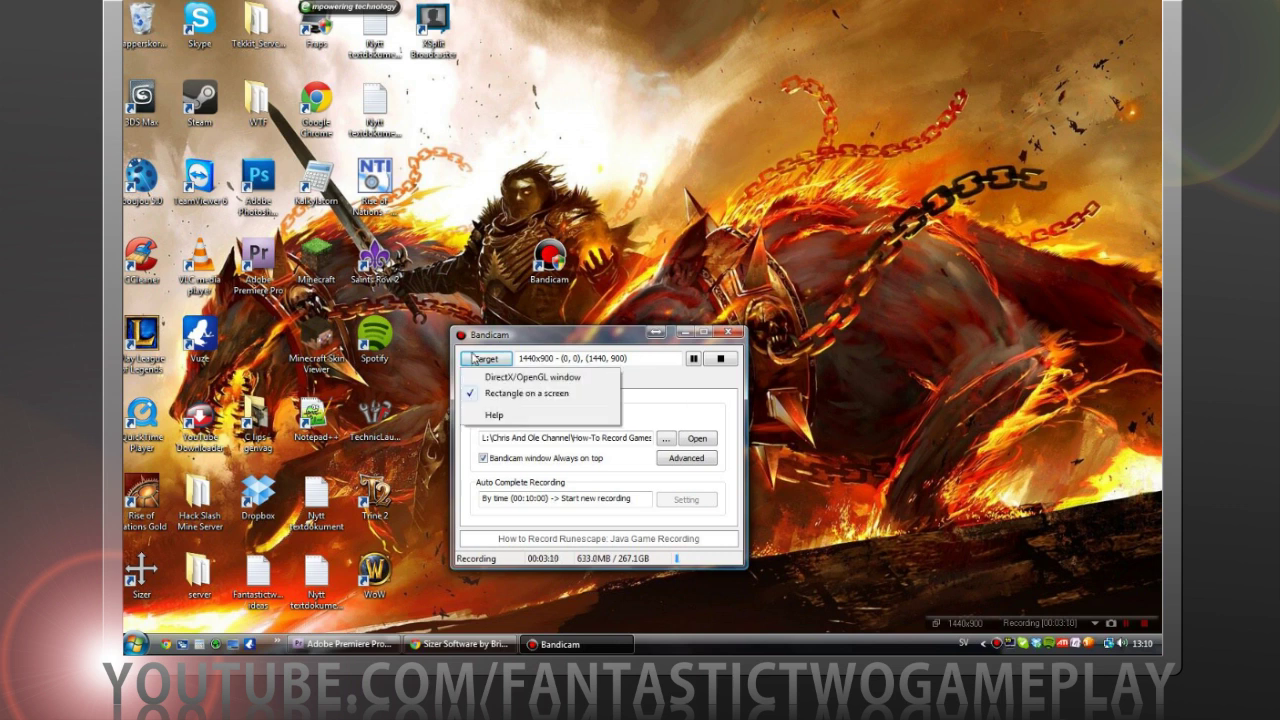
left_click(495, 346)
left_click_drag(495, 346, 518, 326)
left_click(507, 342)
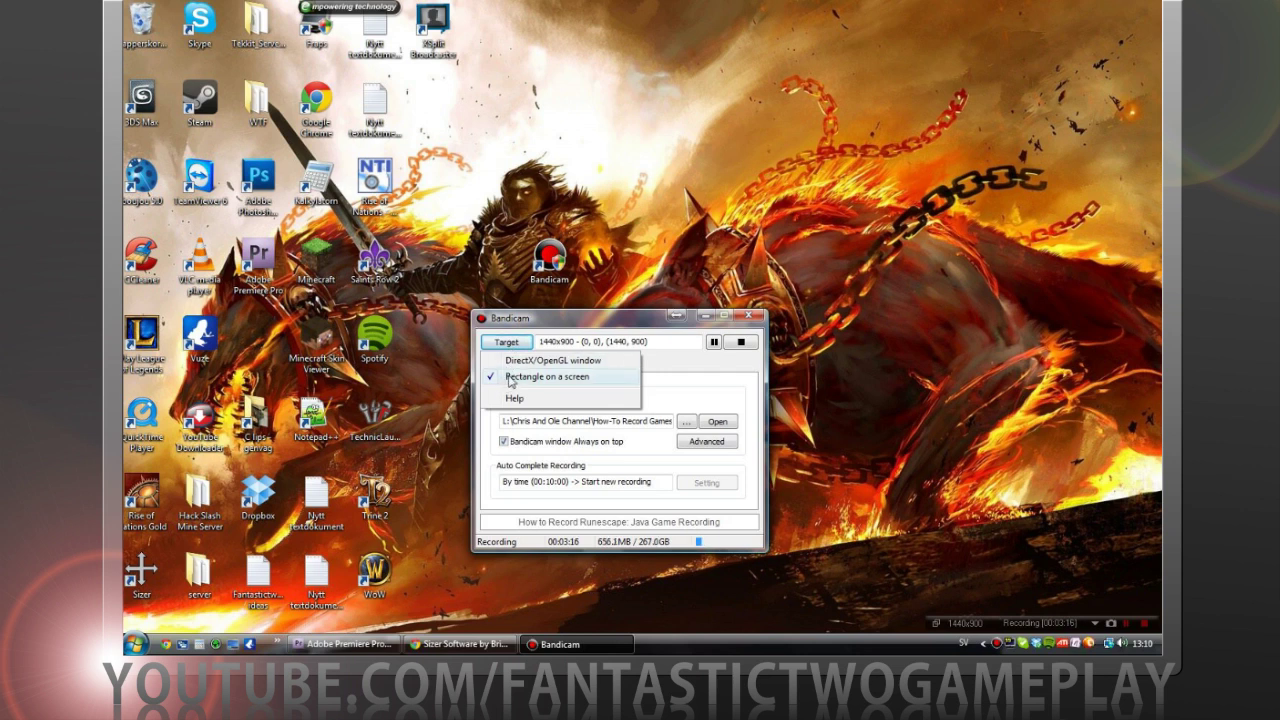
left_click(556, 320)
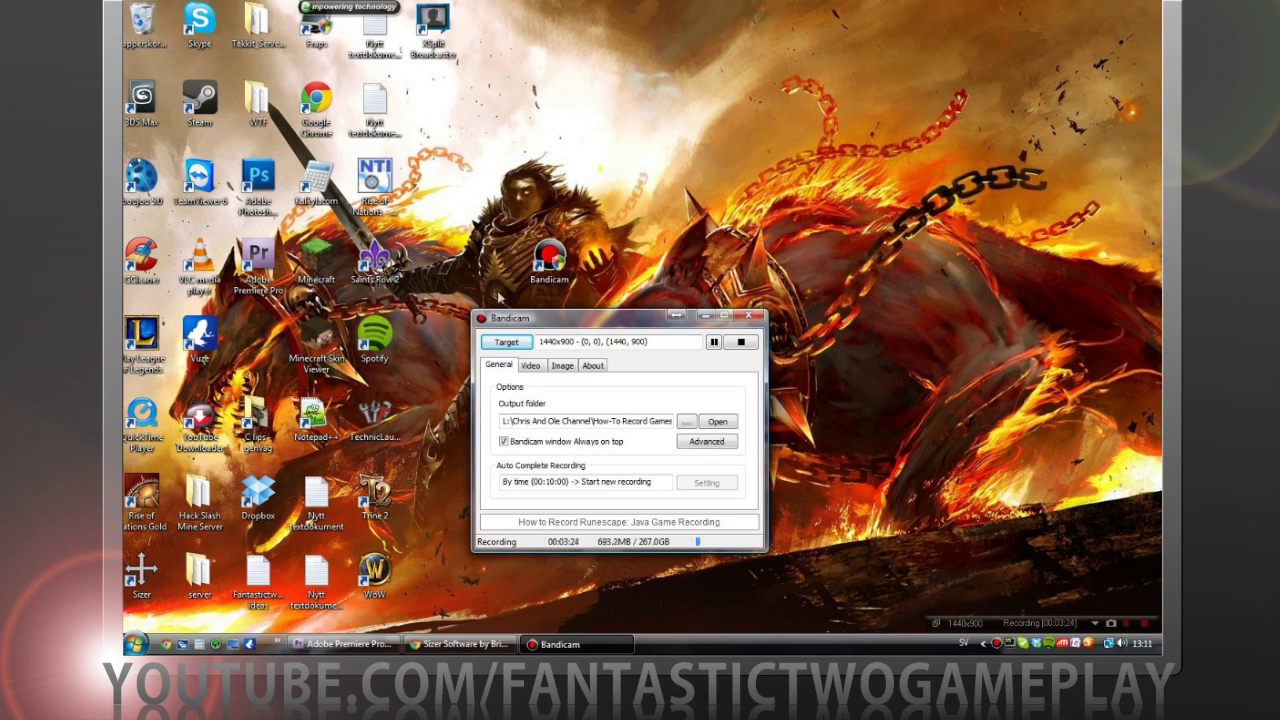
left_click(507, 342)
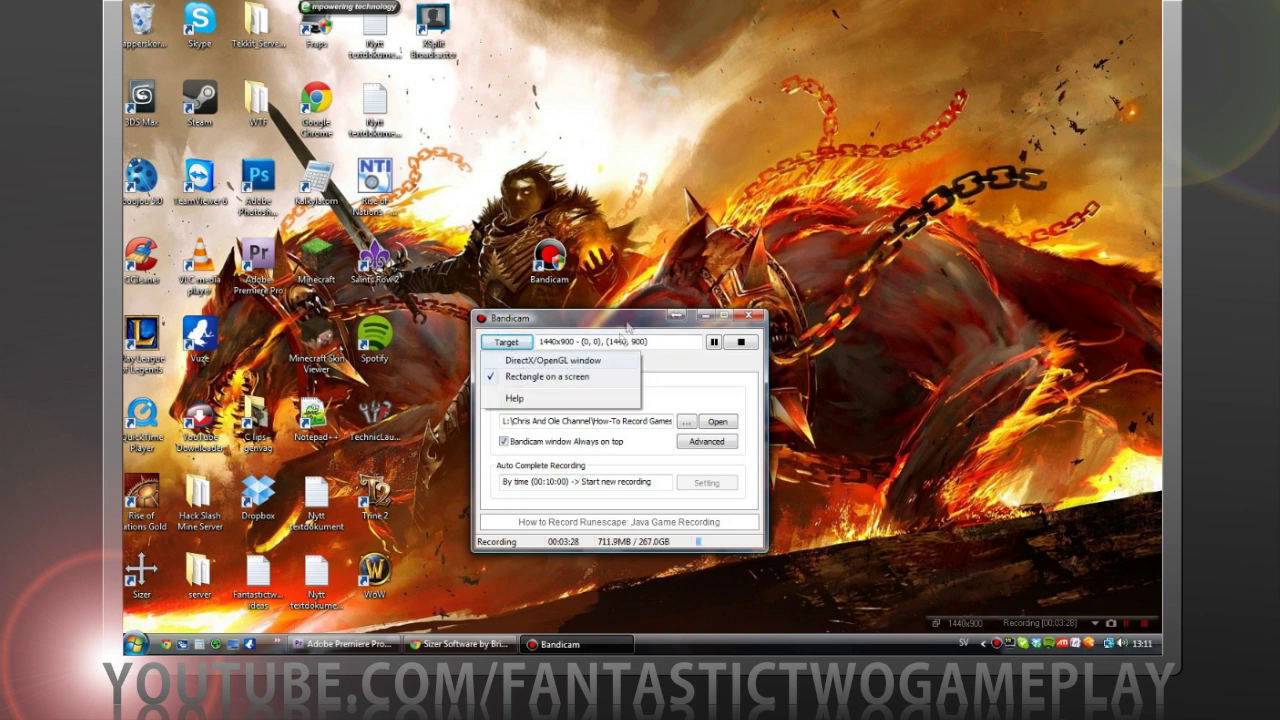
left_click_drag(623, 325, 717, 346)
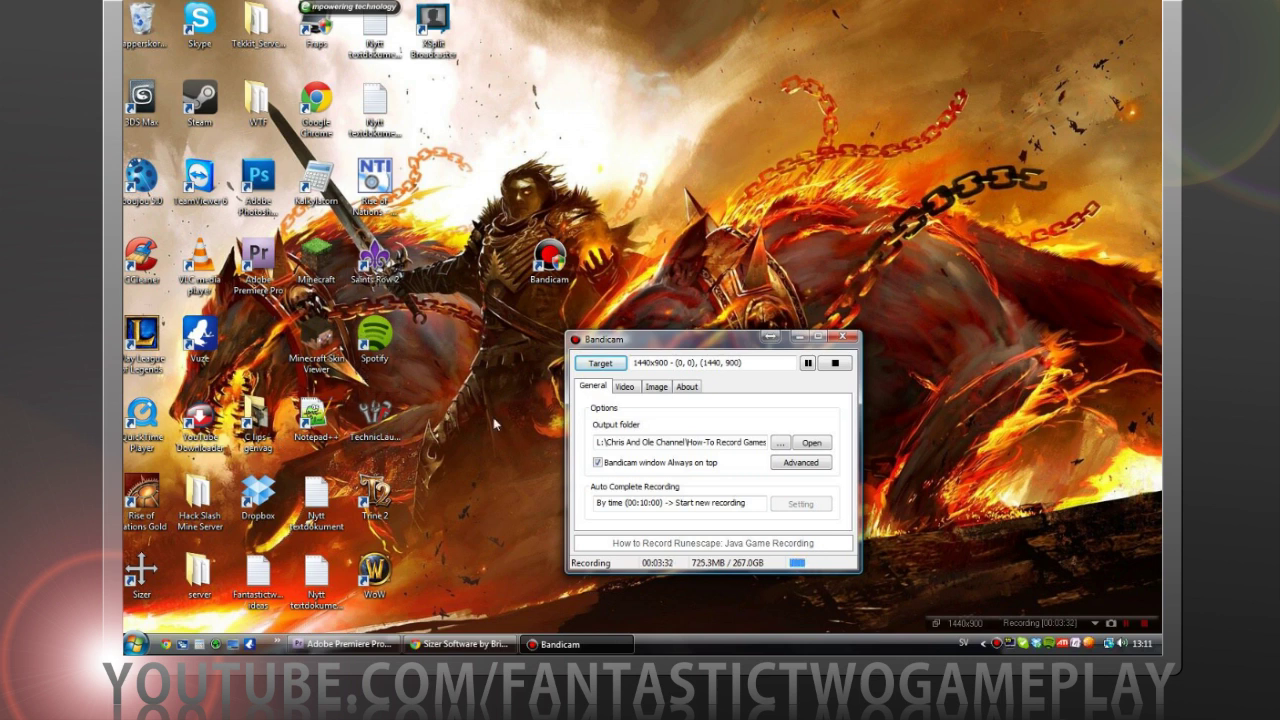
left_click(601, 364)
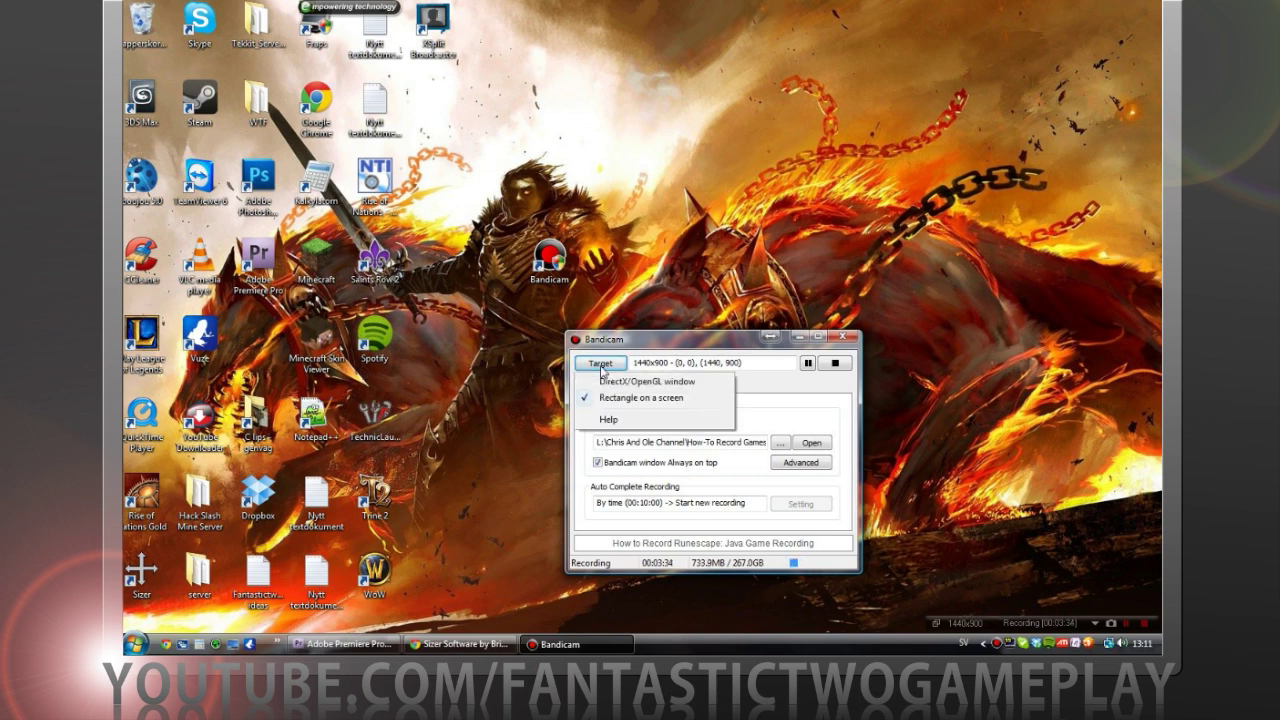
left_click(592, 363)
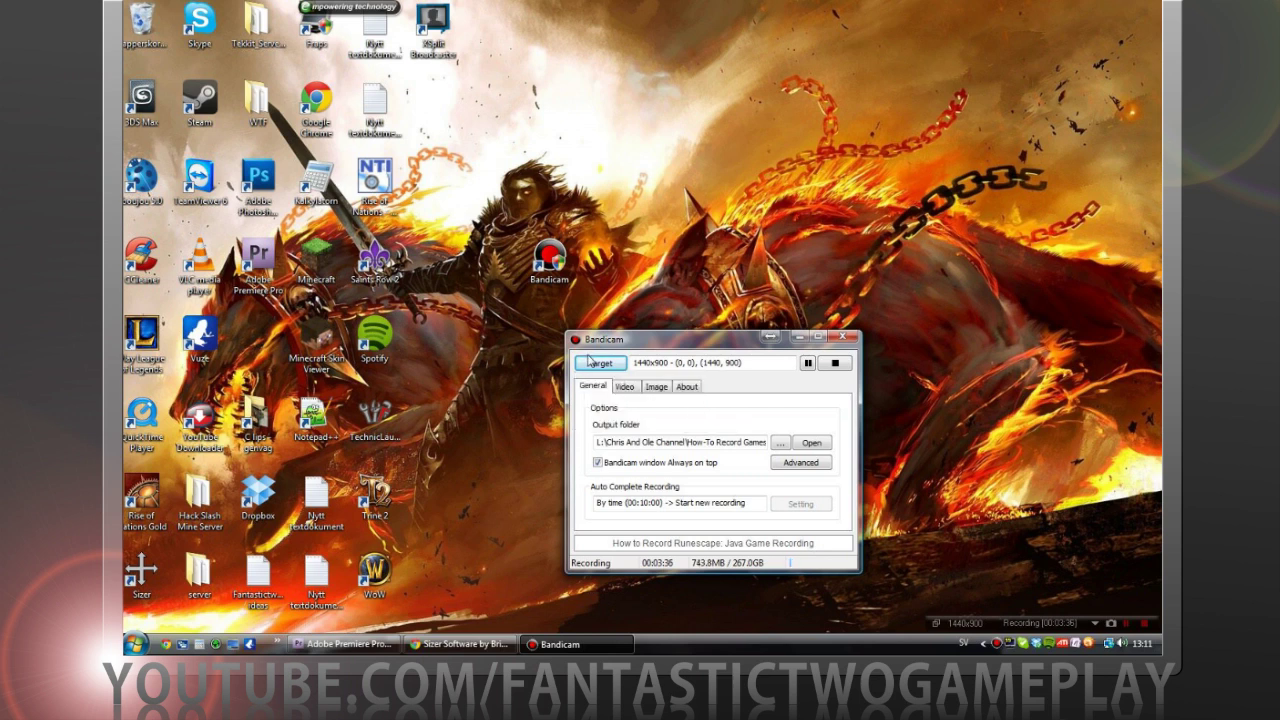
left_click(590, 363)
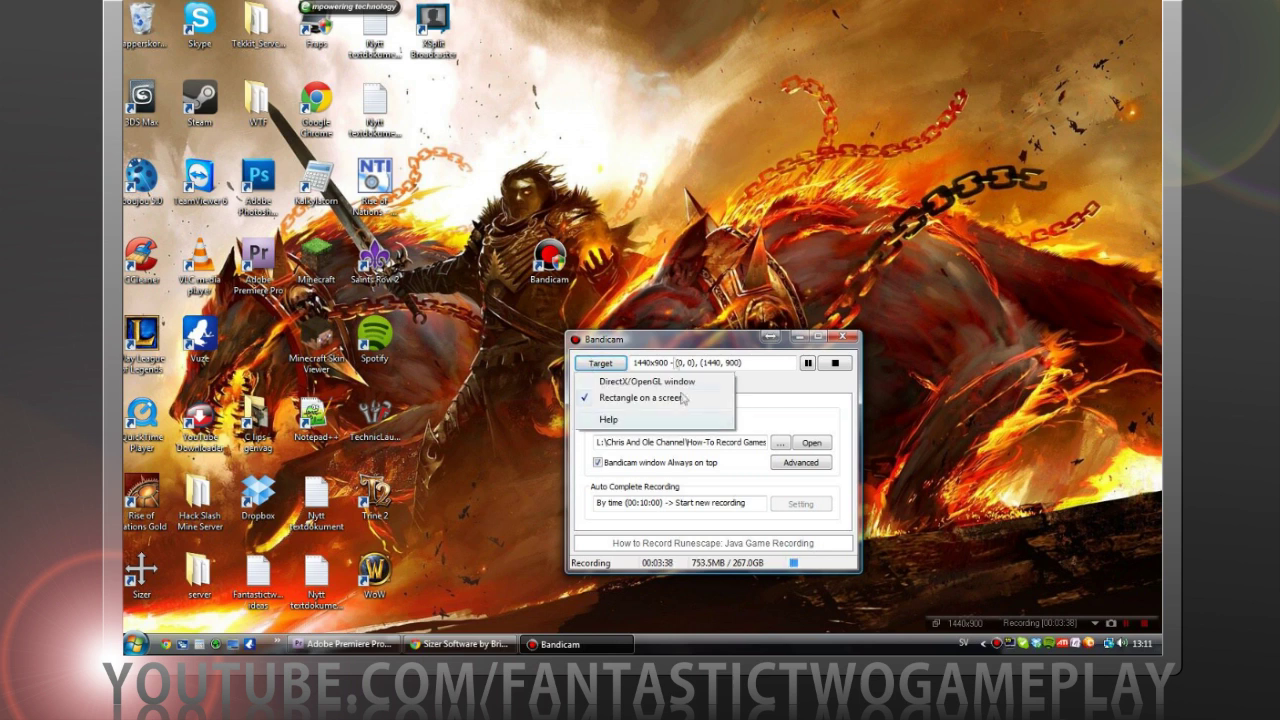
left_click(681, 346)
left_click_drag(681, 346, 682, 260)
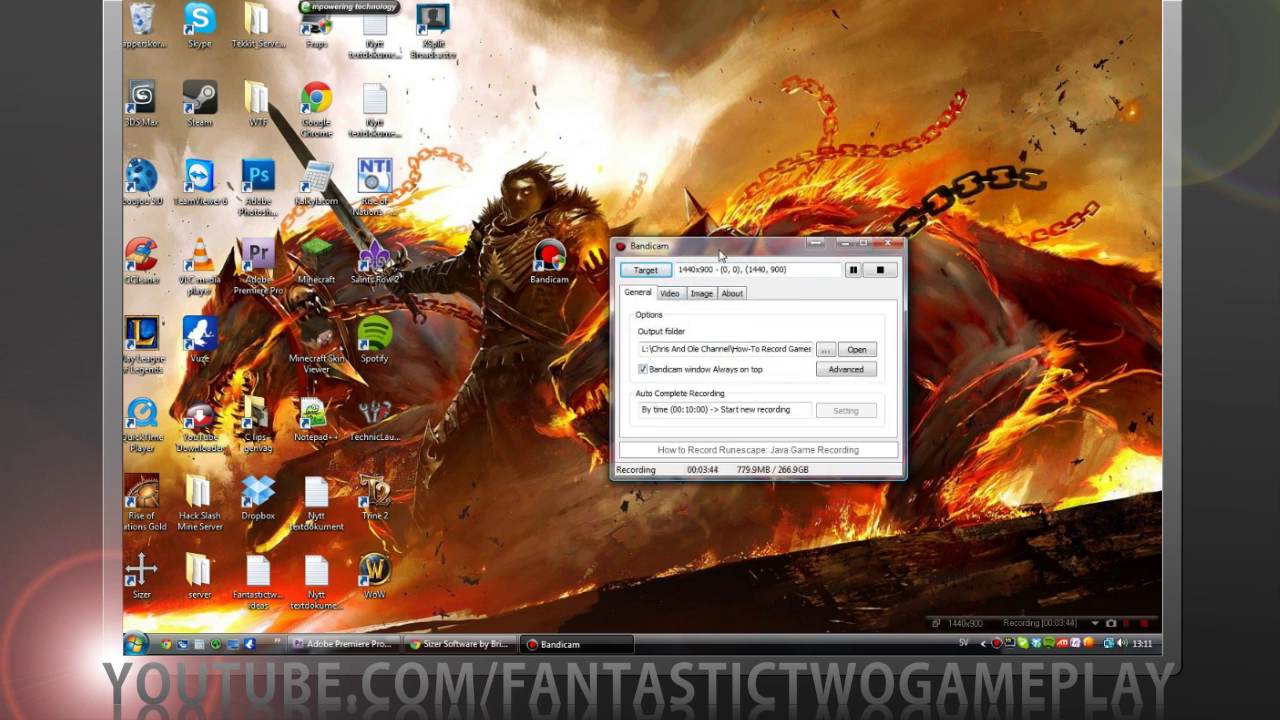
left_click_drag(720, 255, 692, 248)
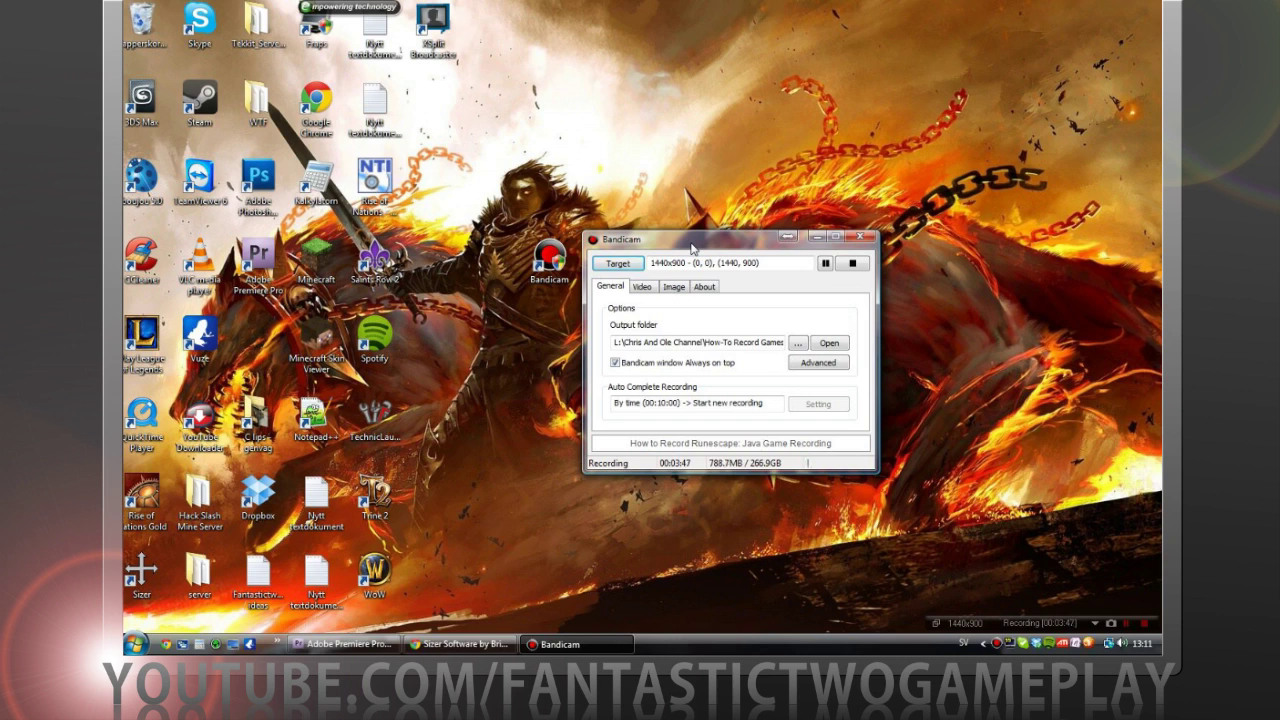
View the folder chooser for the output location without changing it, and look at the recordings stored in the output folder.
left_click(798, 342)
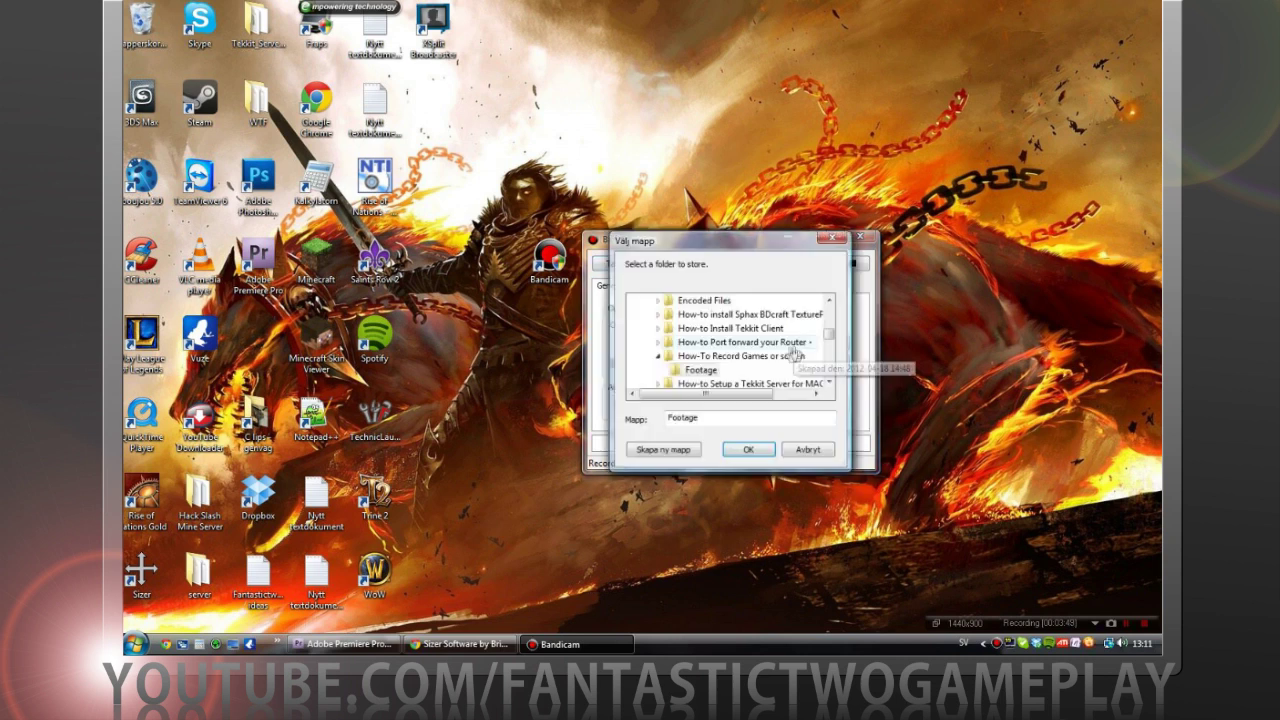
left_click(806, 450)
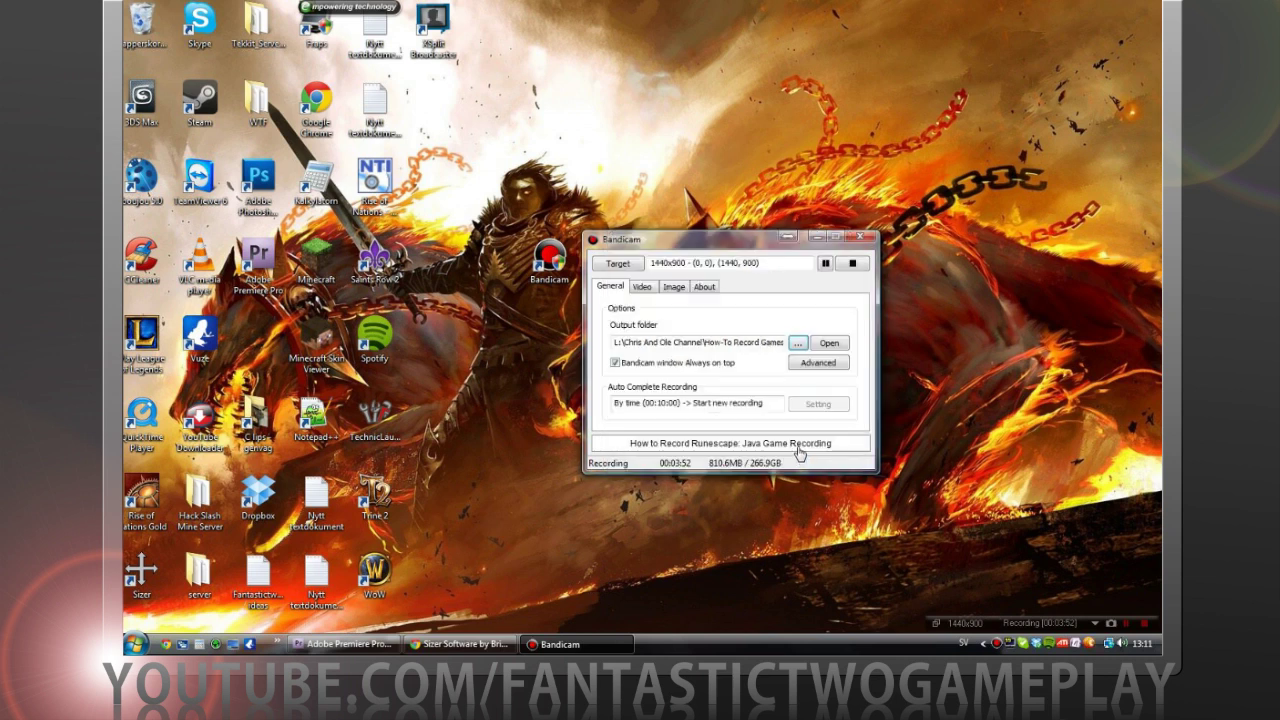
left_click(827, 343)
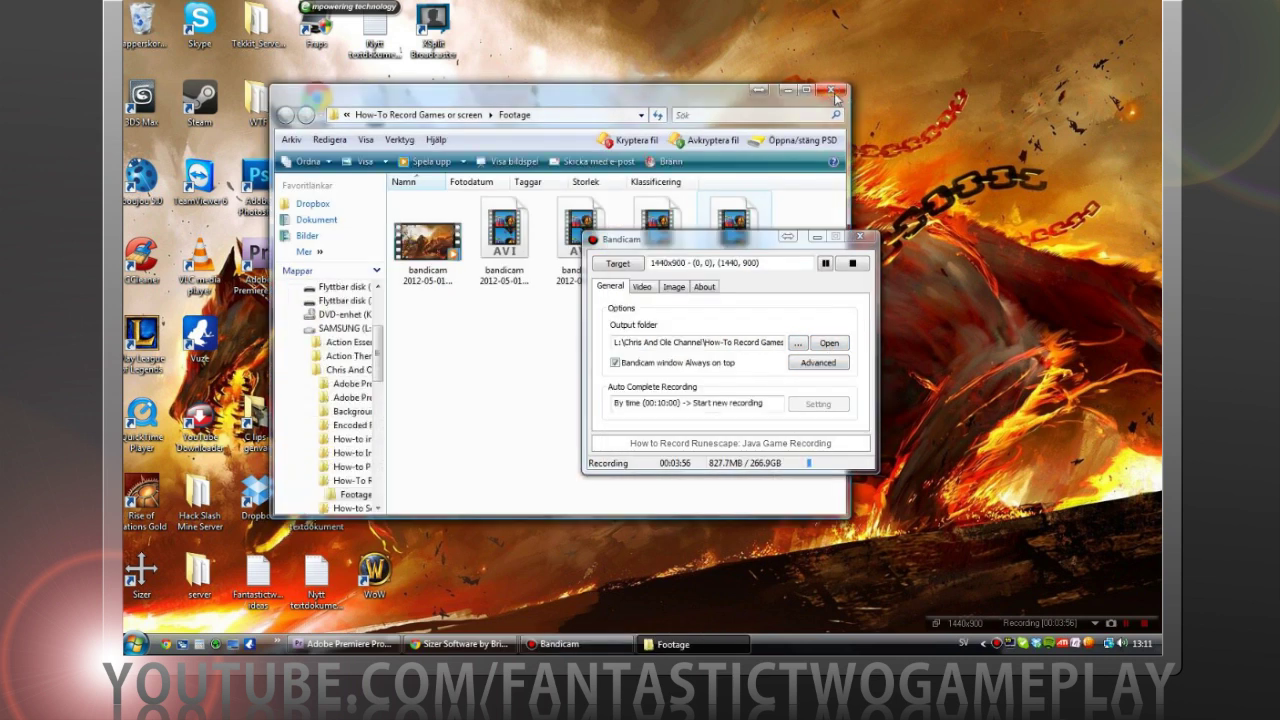
left_click(832, 91)
Examine the General, Hooking and Language pages of the advanced options, and the Auto Complete Recording rule in the main window.
left_click(805, 363)
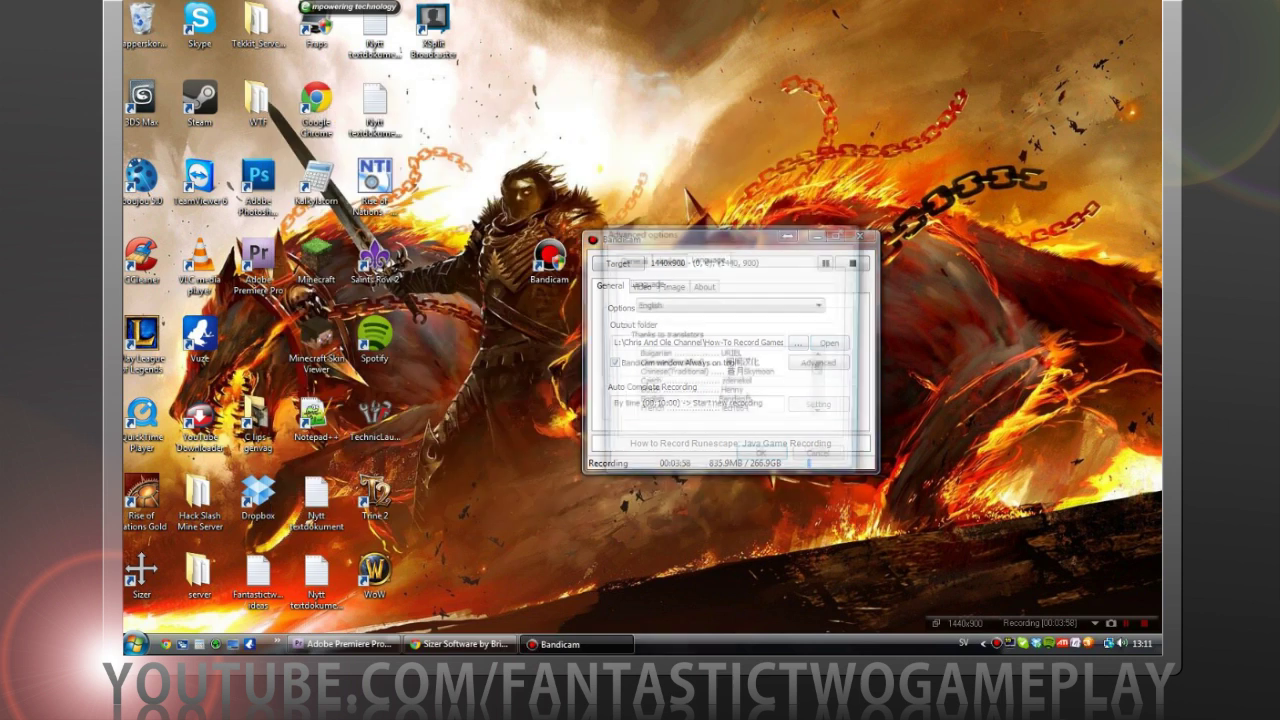
left_click(632, 261)
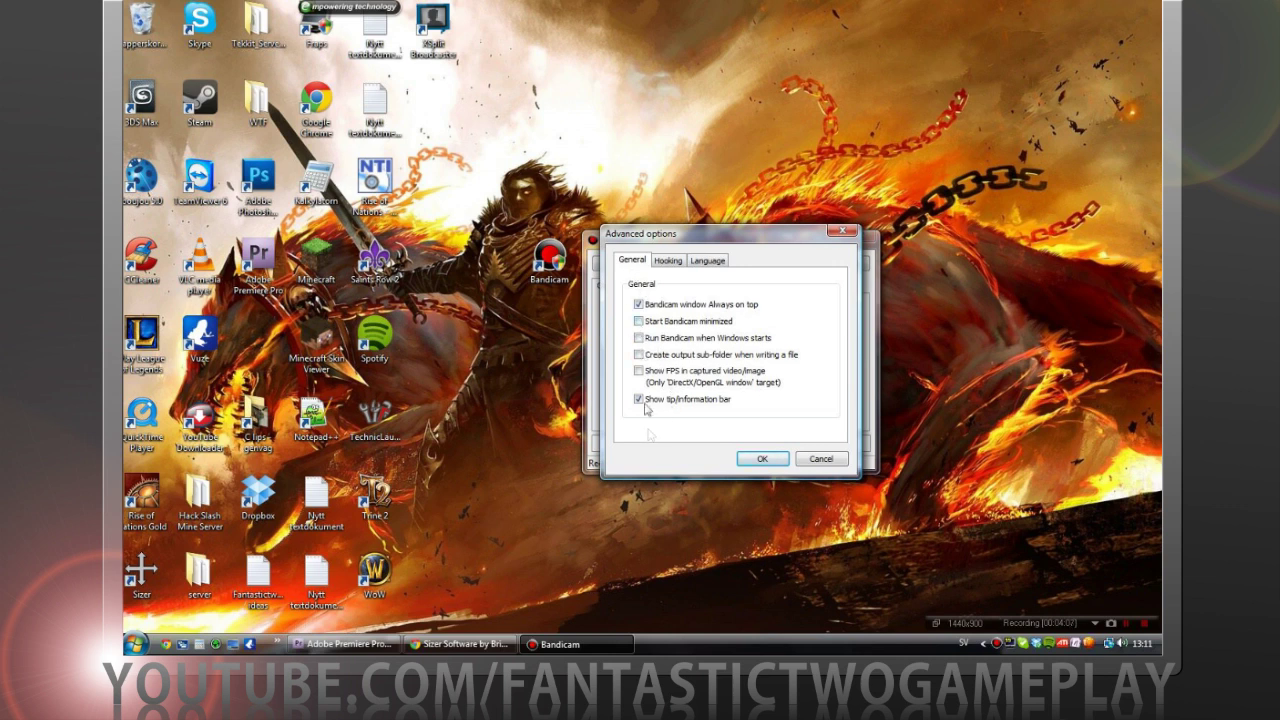
left_click(707, 260)
left_click(654, 306)
left_click(652, 305)
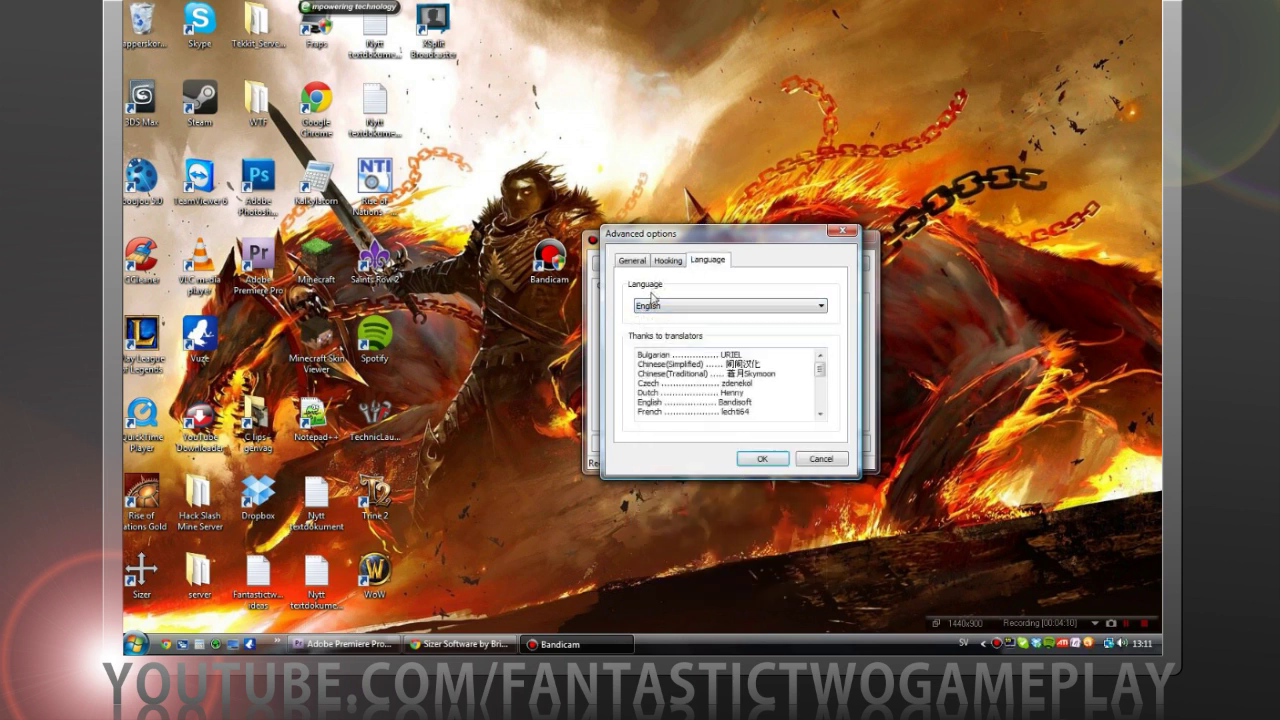
left_click(662, 262)
left_click(707, 260)
left_click(686, 306)
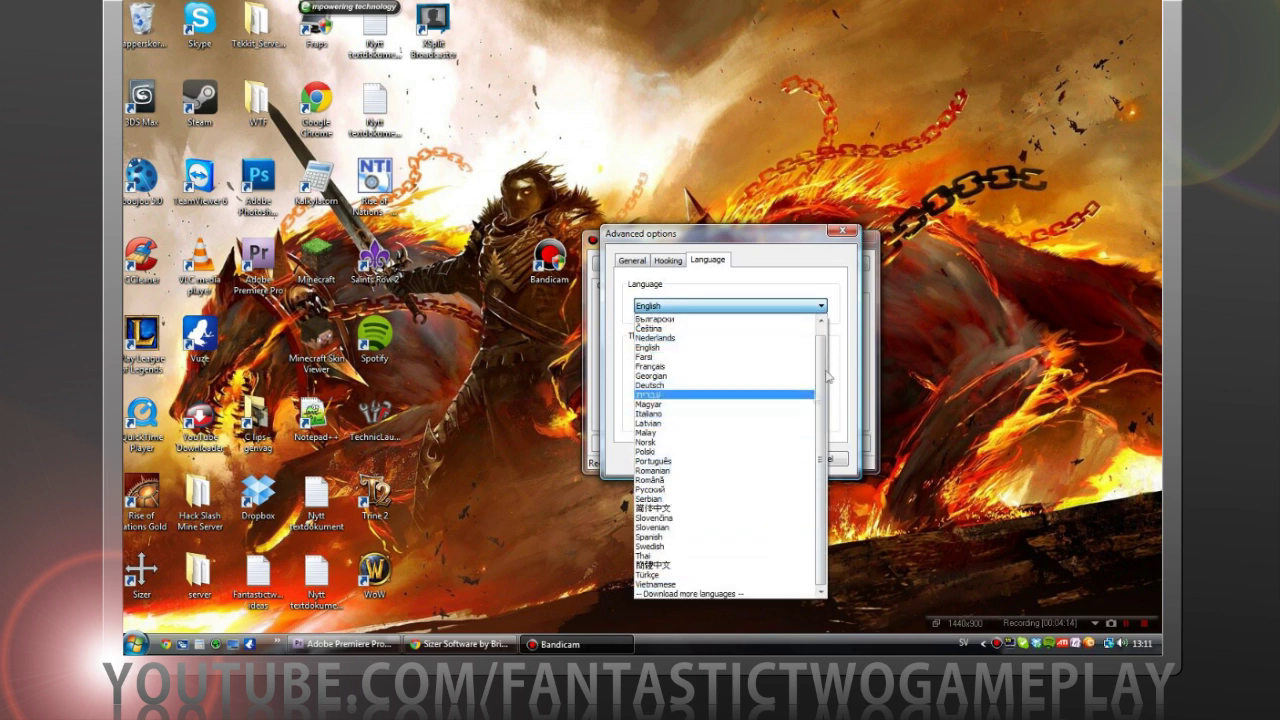
left_click(680, 305)
left_click(630, 260)
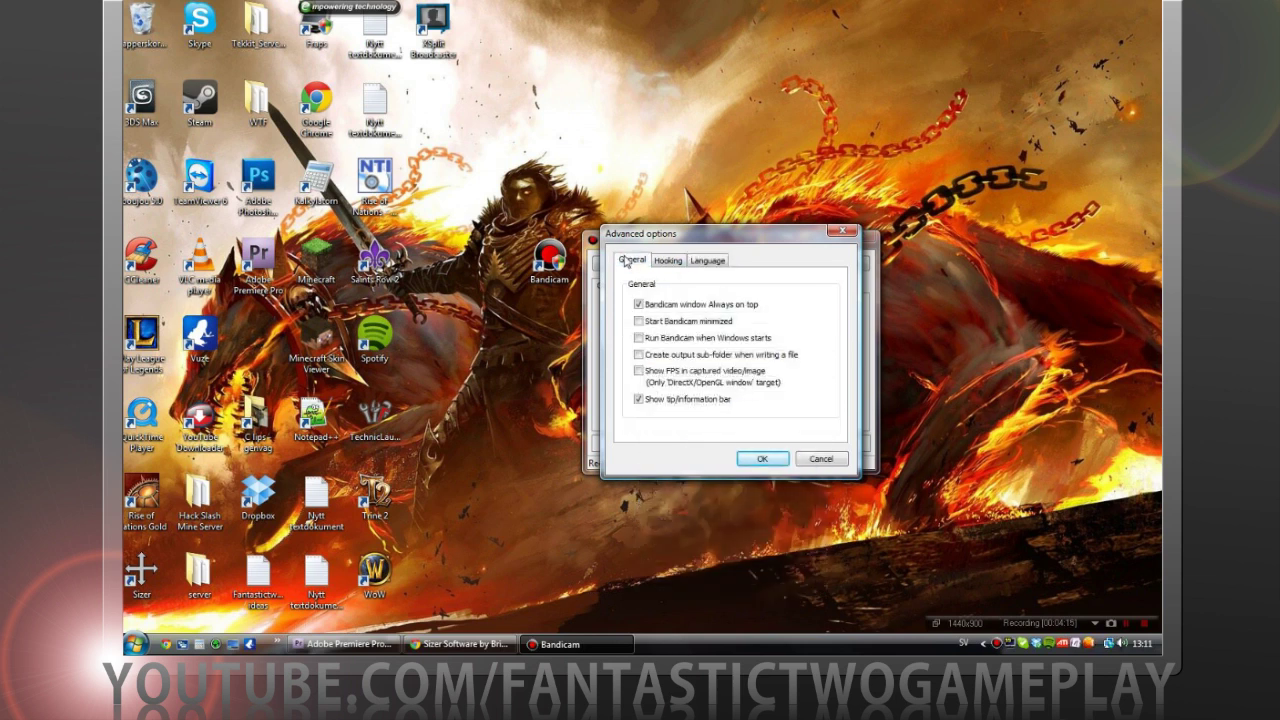
left_click(806, 463)
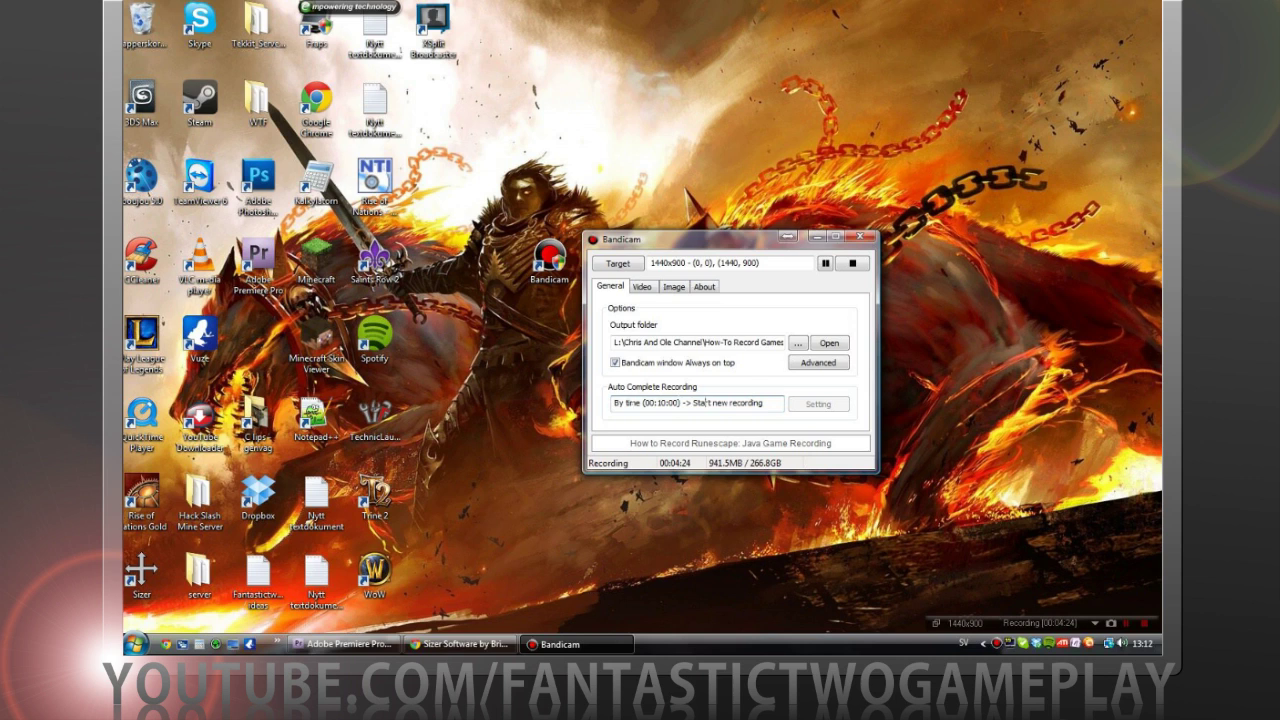
left_click_drag(634, 403, 765, 403)
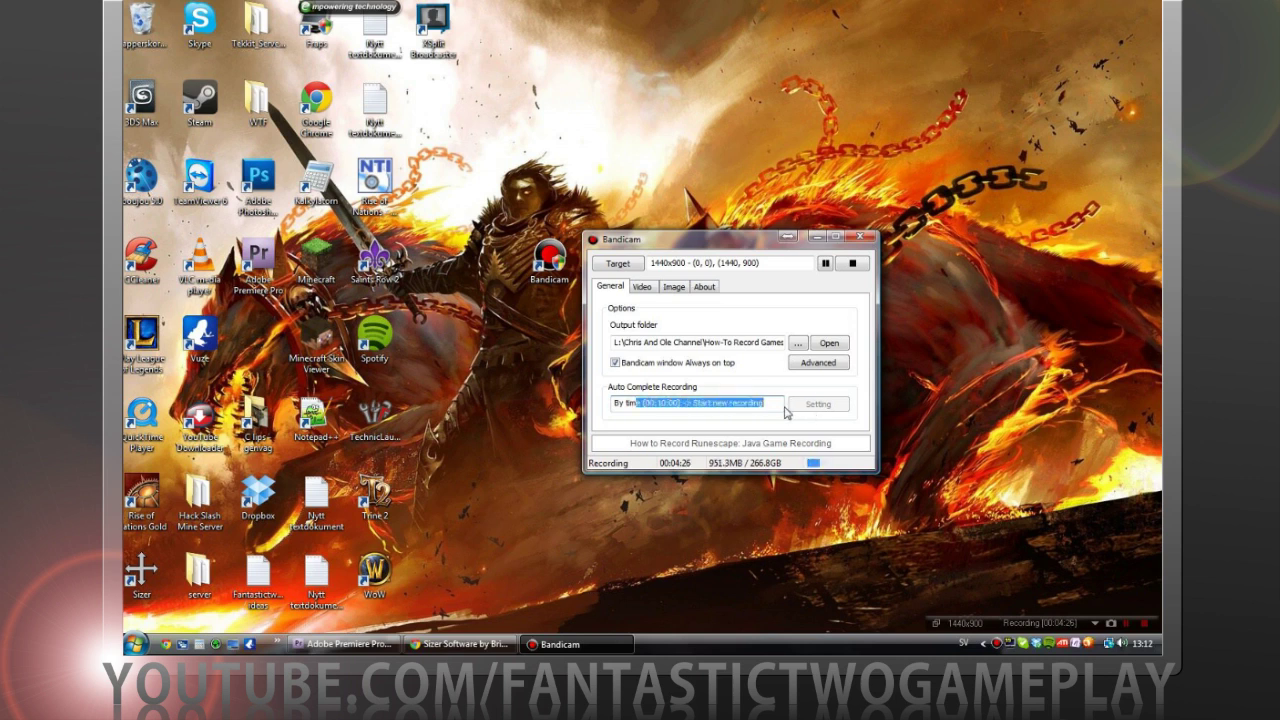
left_click(786, 410)
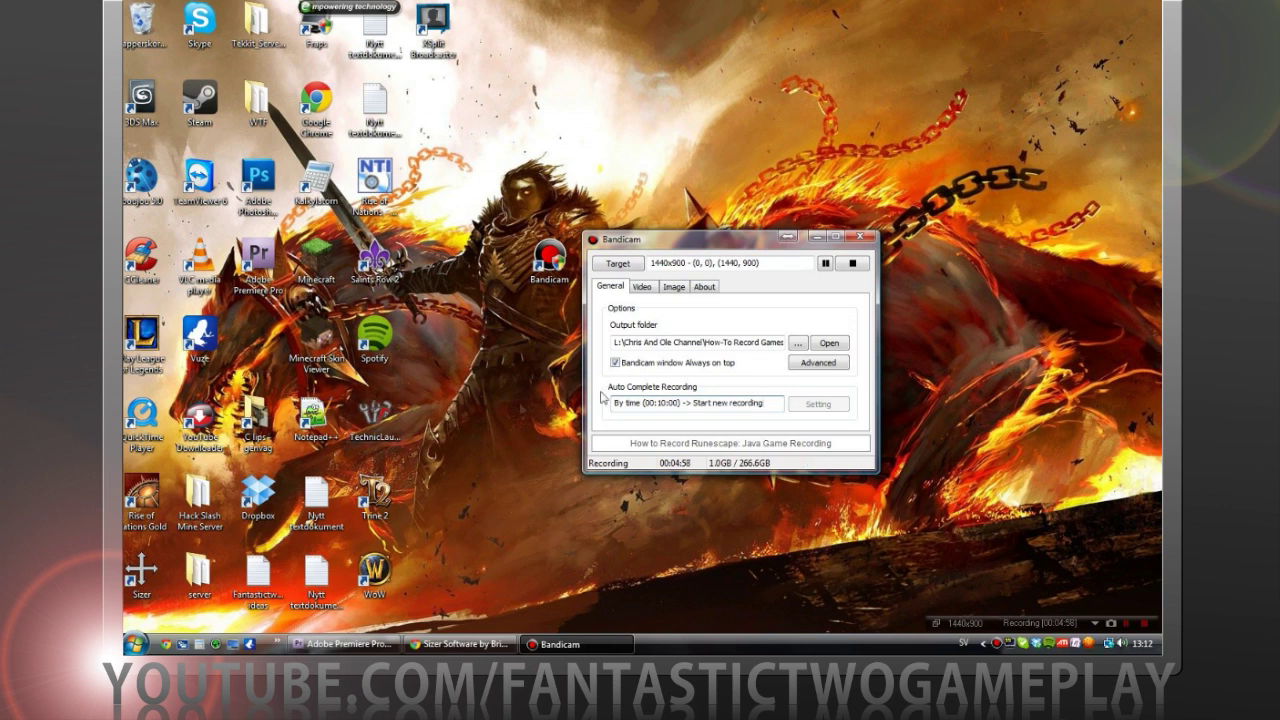
View the video recording options, including the format settings and the list of format presets, without changing anything.
left_click(640, 288)
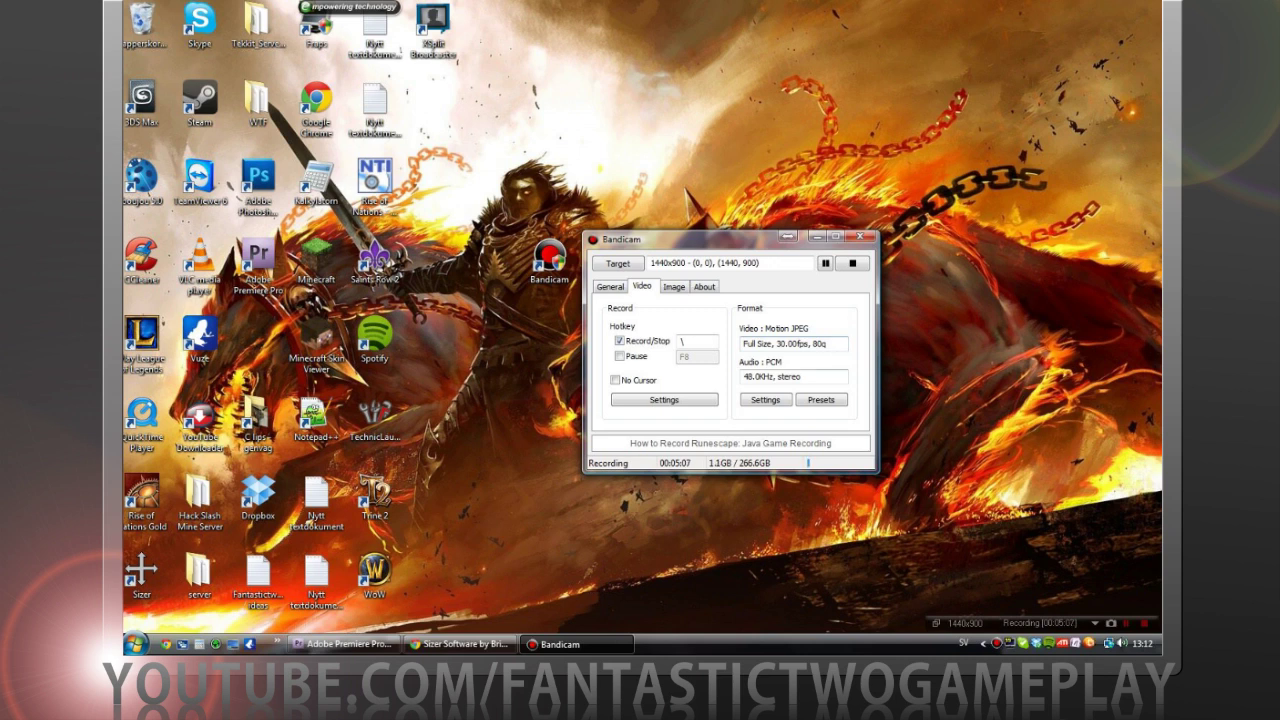
left_click(766, 400)
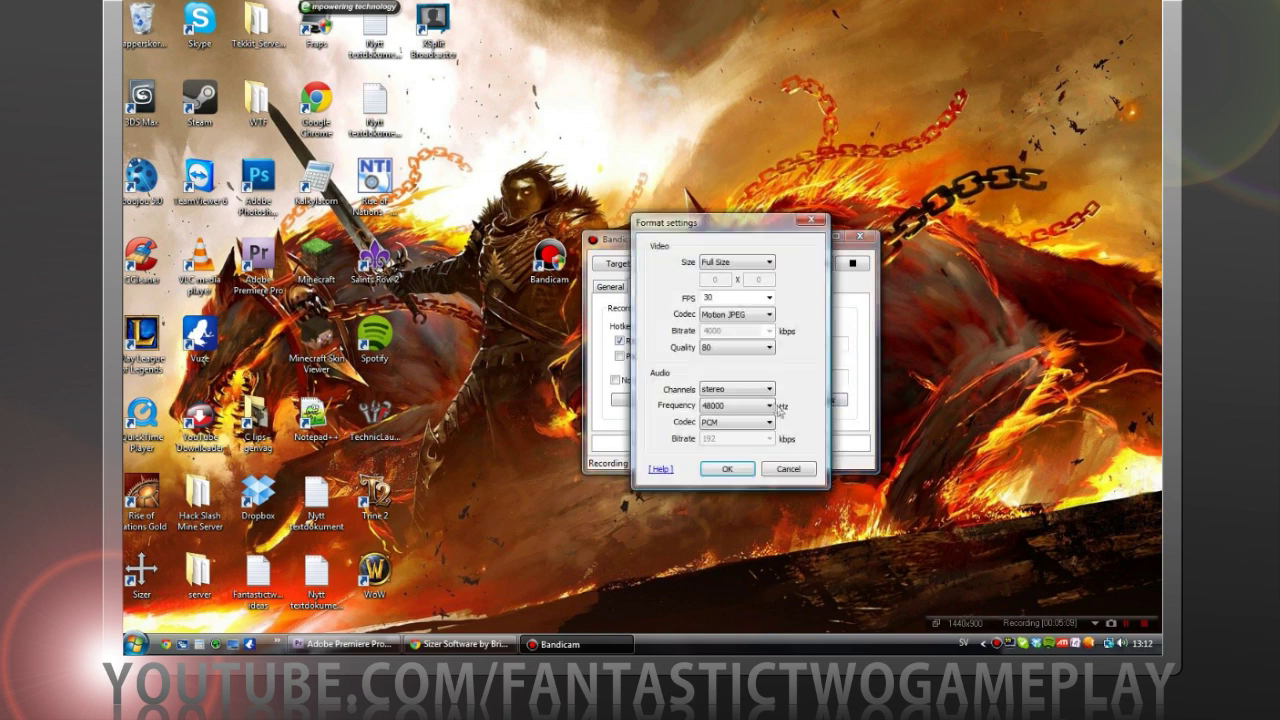
left_click(780, 466)
left_click(822, 401)
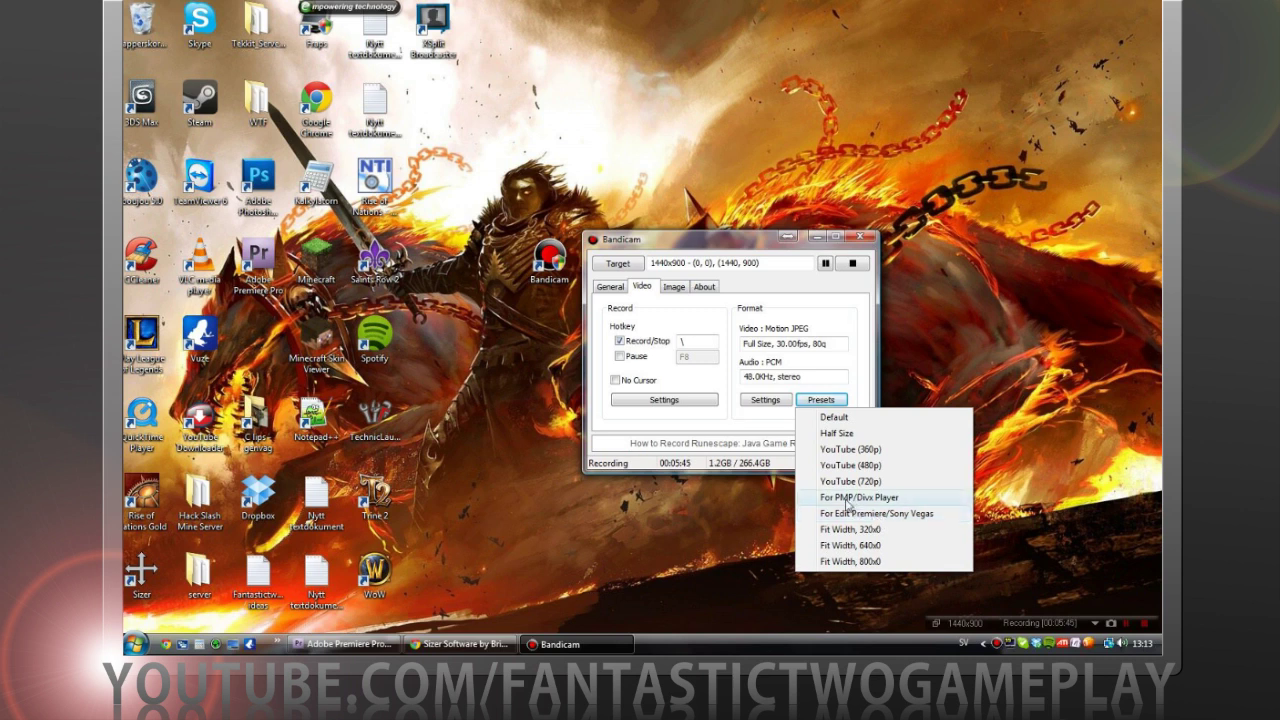
left_click(785, 423)
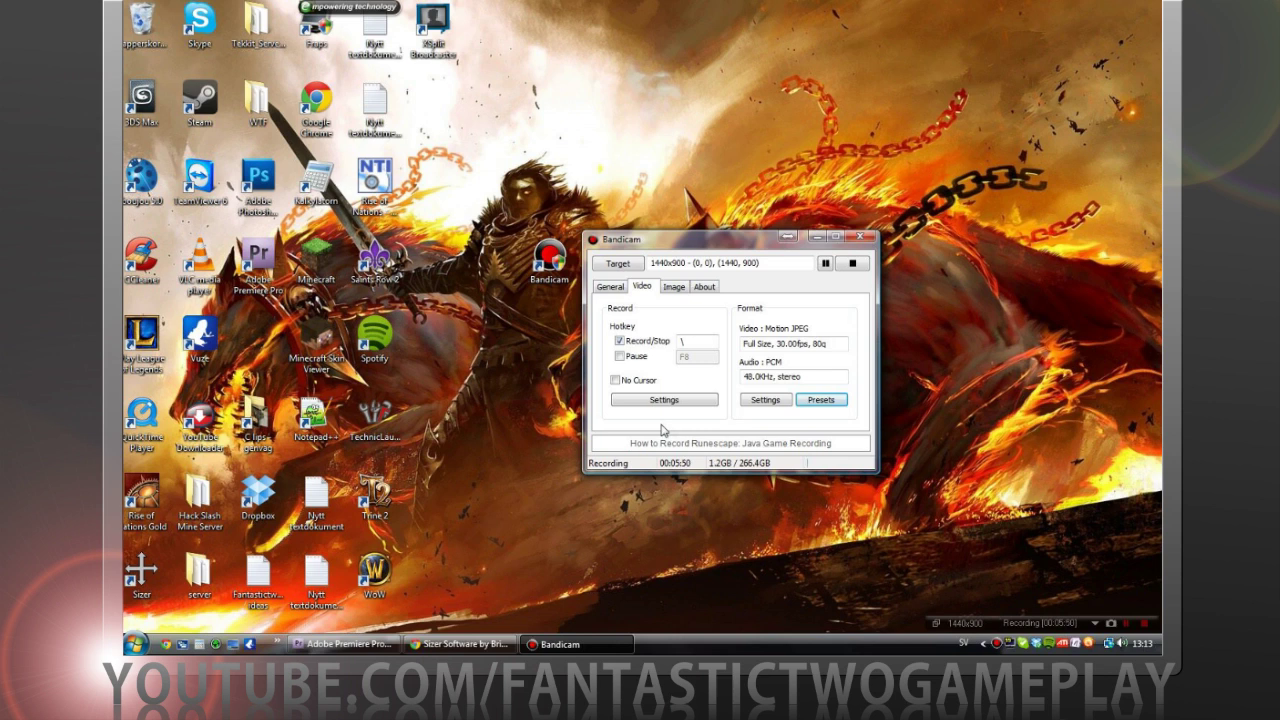
left_click(771, 406)
left_click(788, 467)
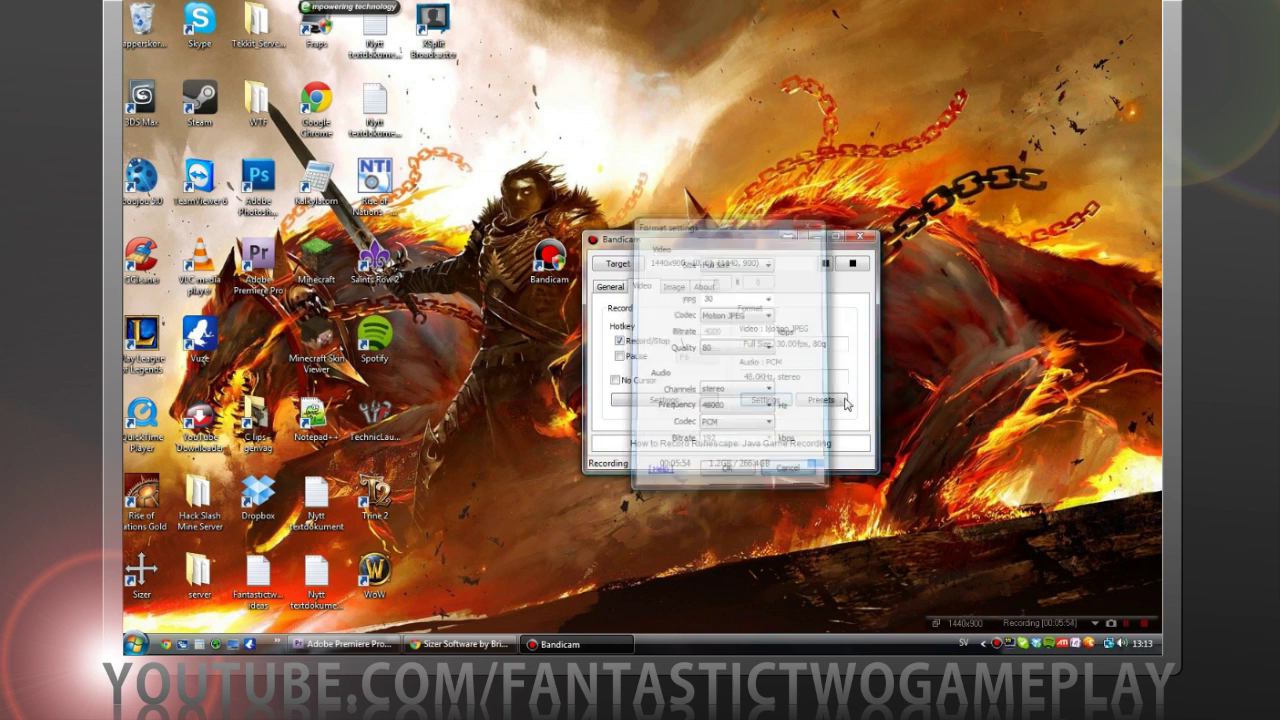
Apply the For Edit Premiere/Sony Vegas preset to the recording format.
left_click(846, 401)
left_click(890, 505)
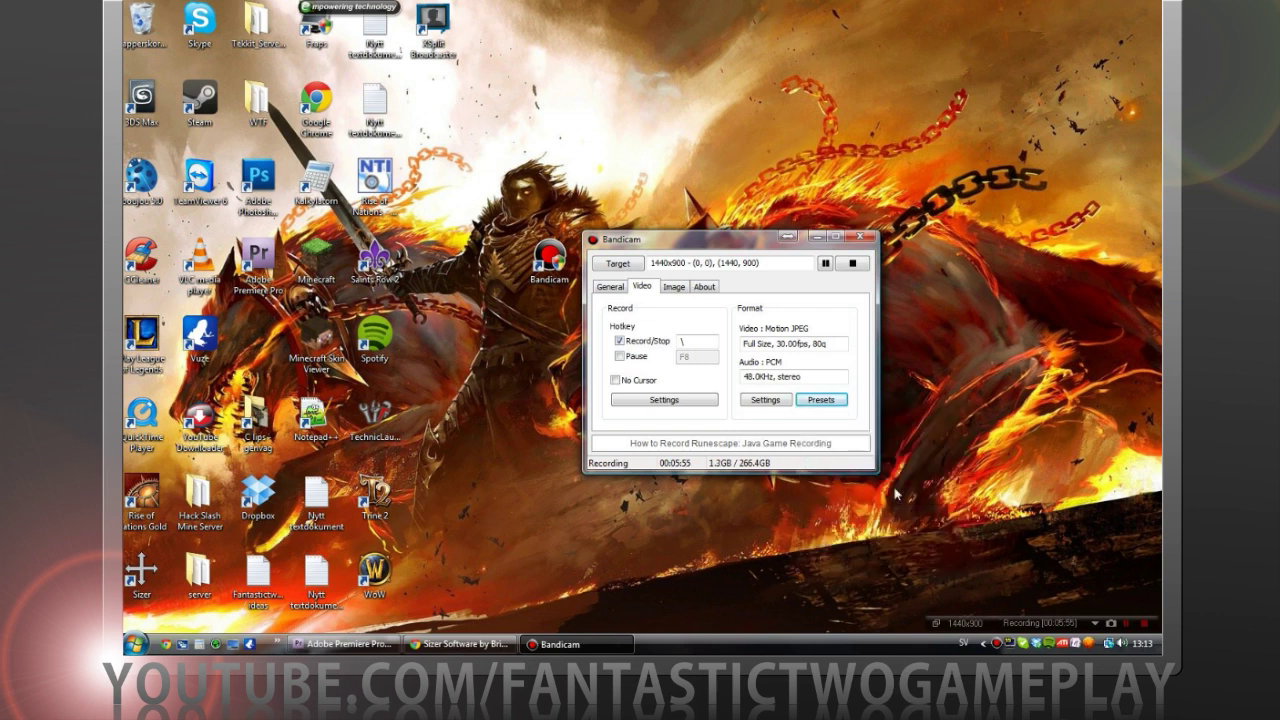
left_click(818, 401)
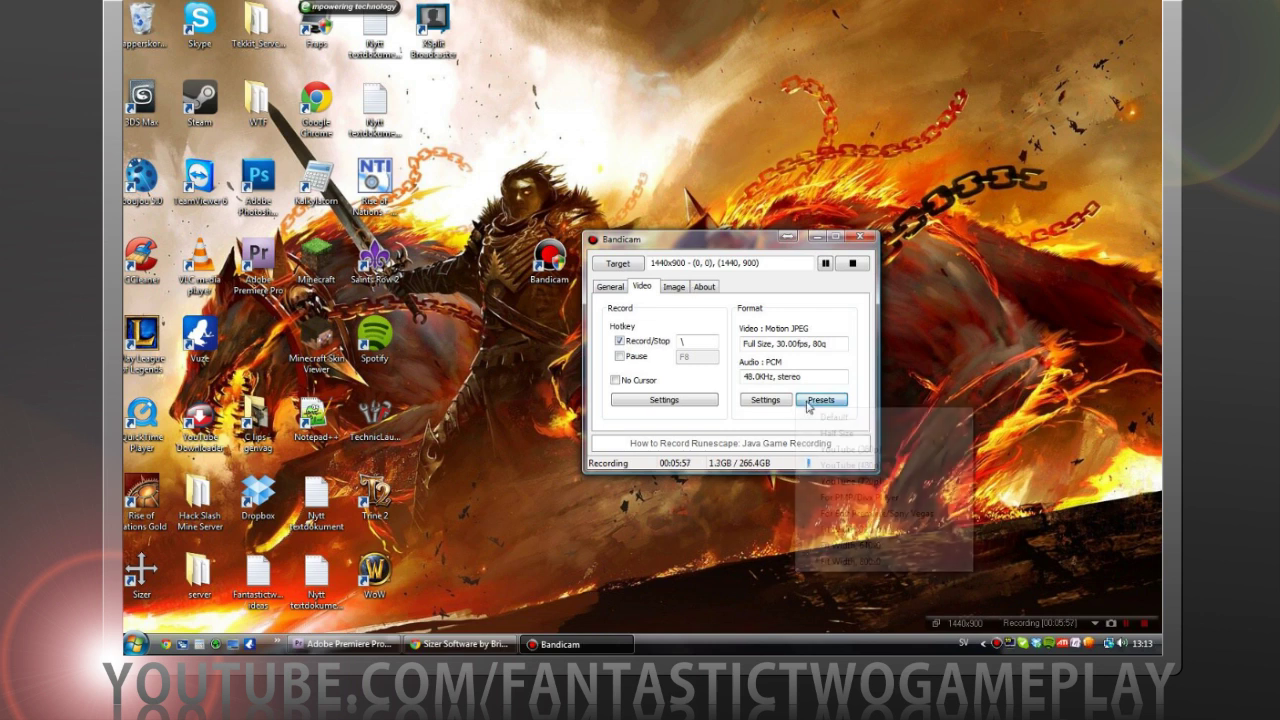
left_click(812, 403)
left_click(812, 403)
Examine the format settings, including the available video codecs, frame sizes and audio codecs, and close them without changes.
left_click(766, 400)
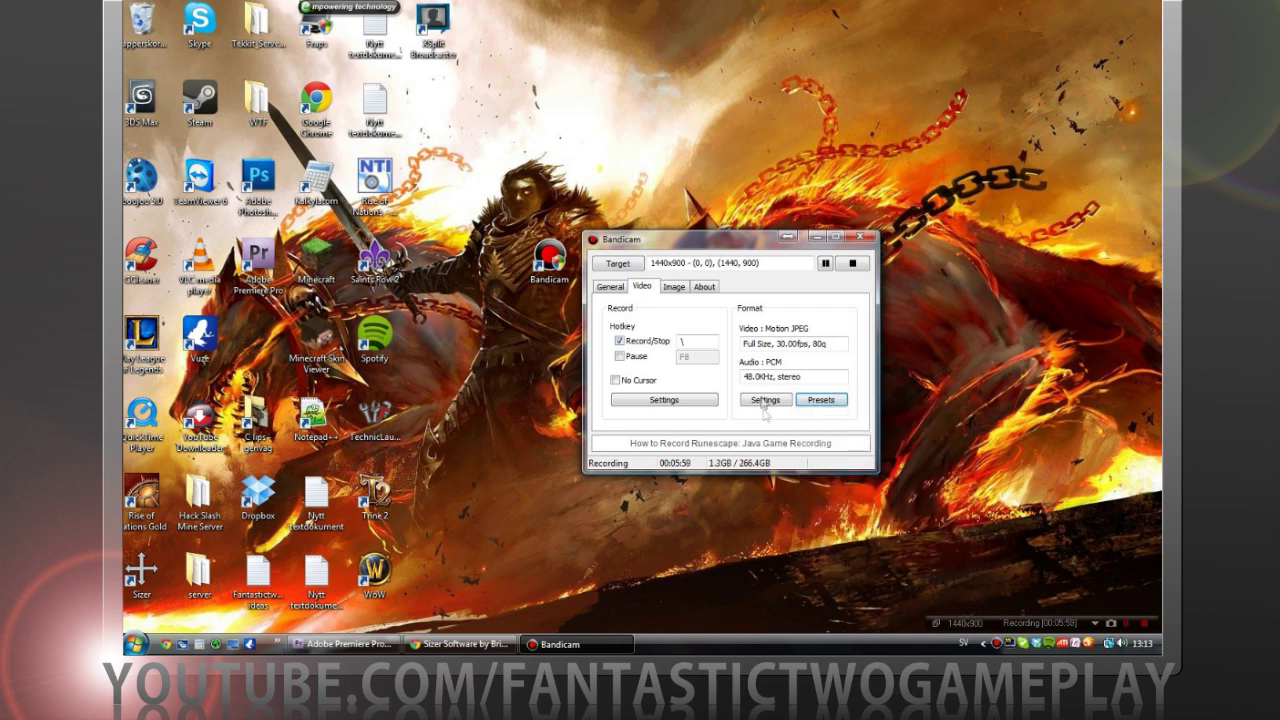
left_click(762, 399)
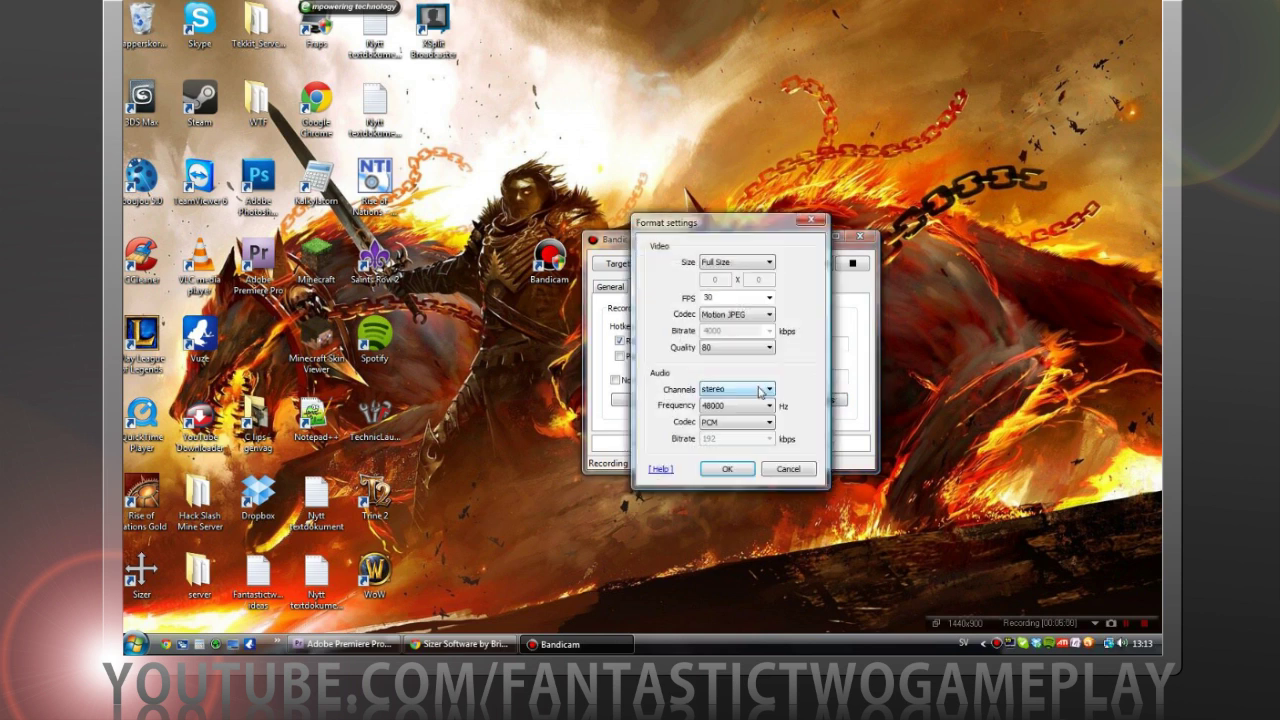
left_click(763, 315)
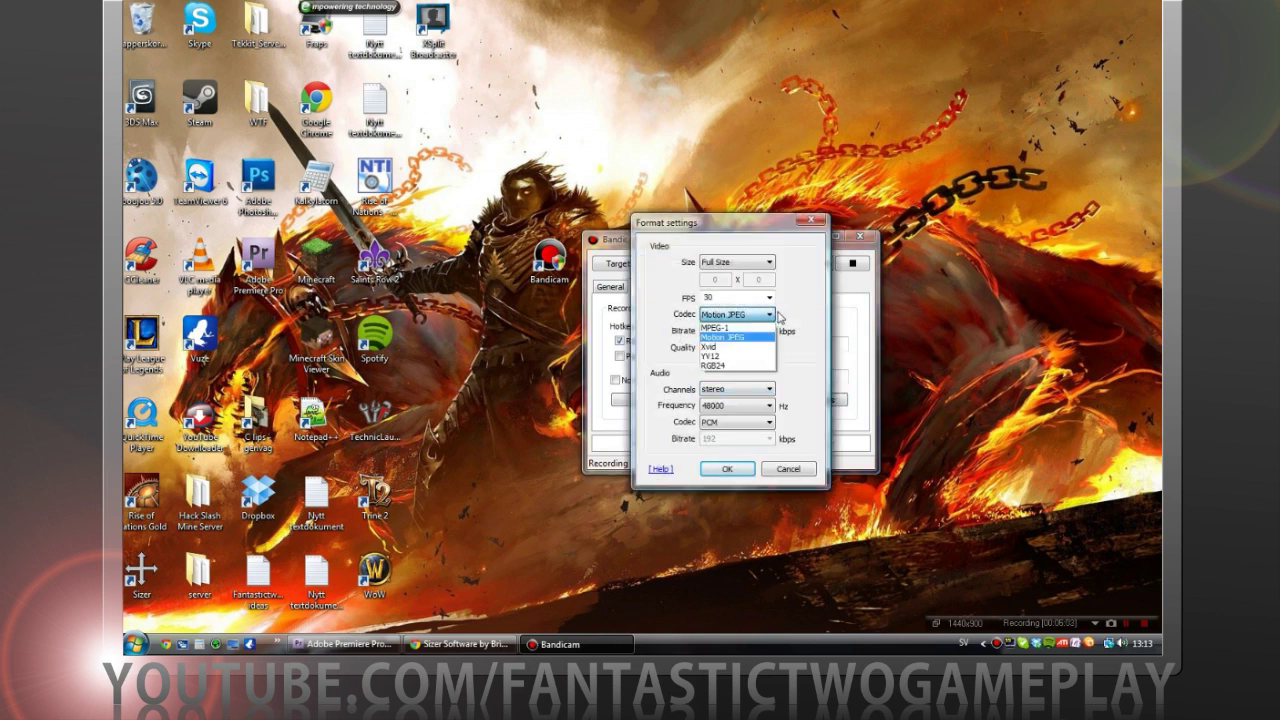
left_click(795, 316)
left_click(767, 262)
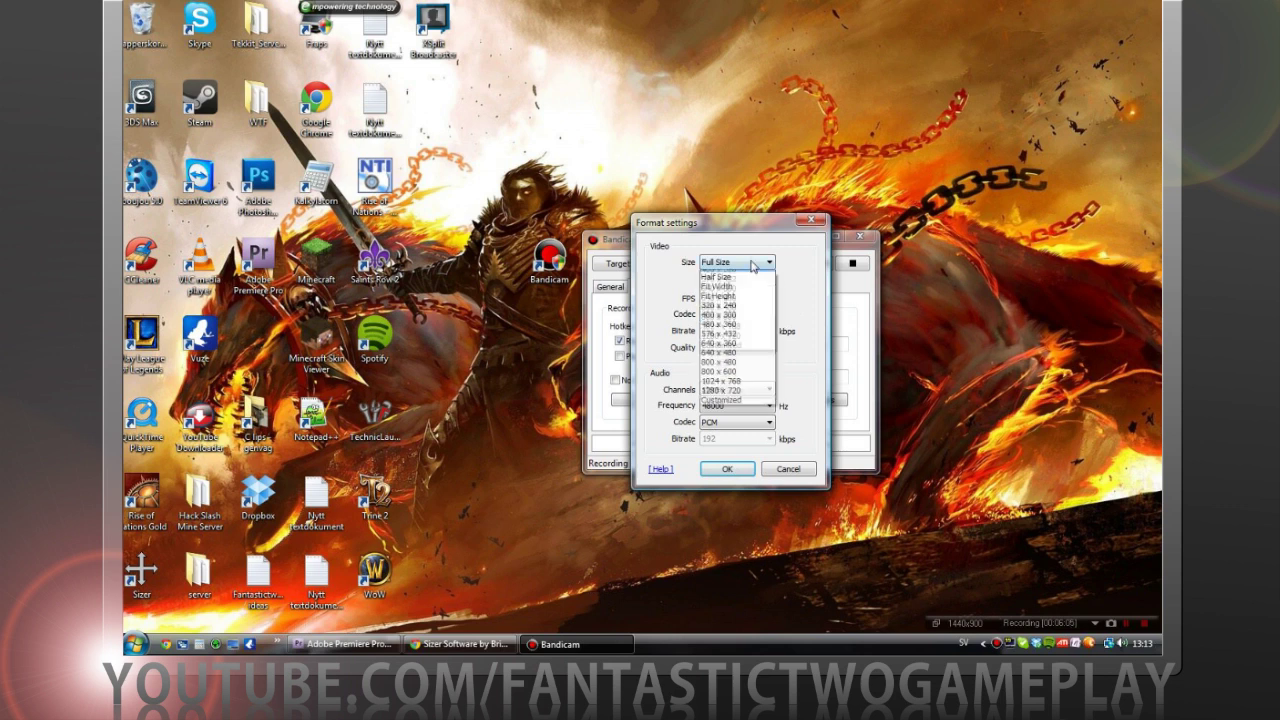
left_click(765, 245)
left_click(733, 424)
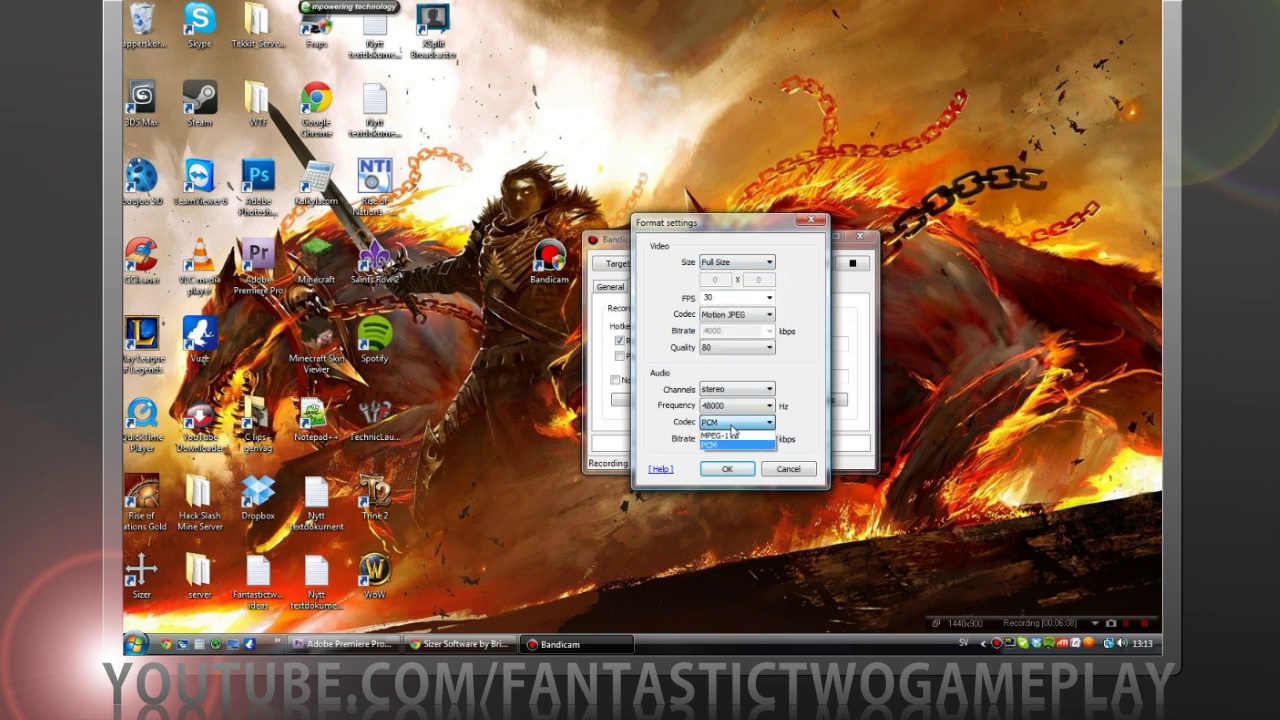
left_click(733, 446)
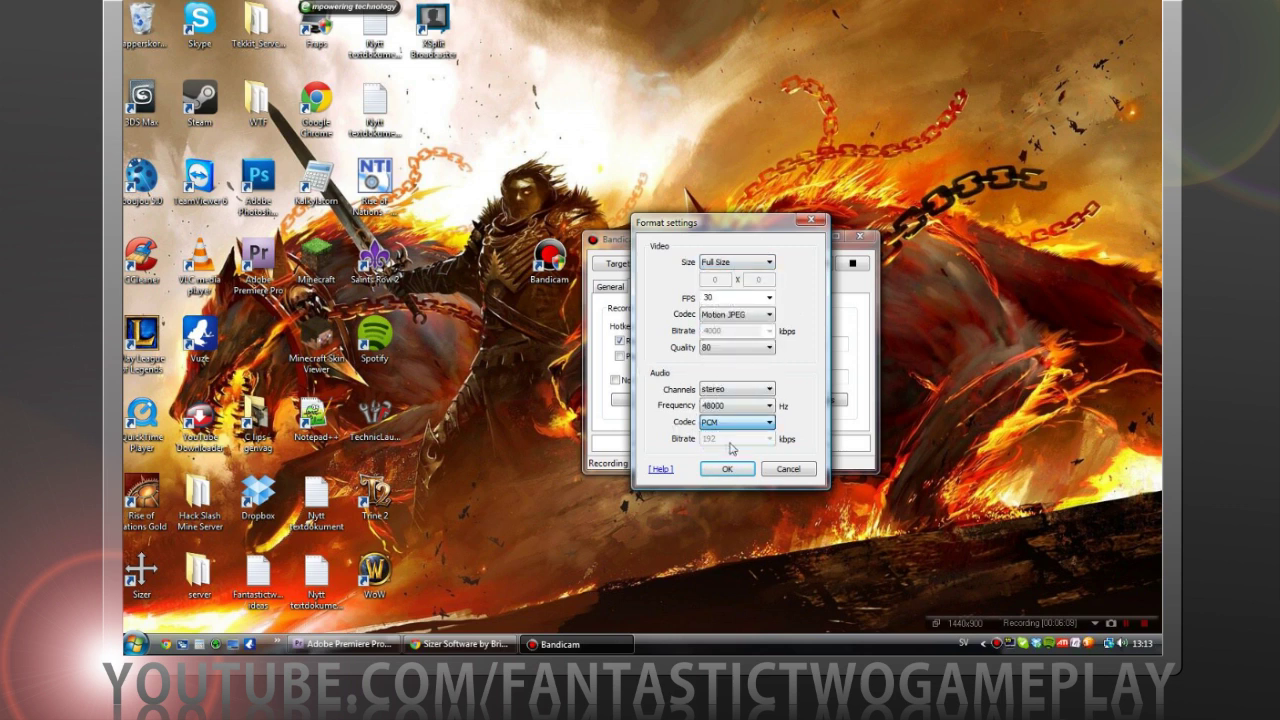
left_click(788, 469)
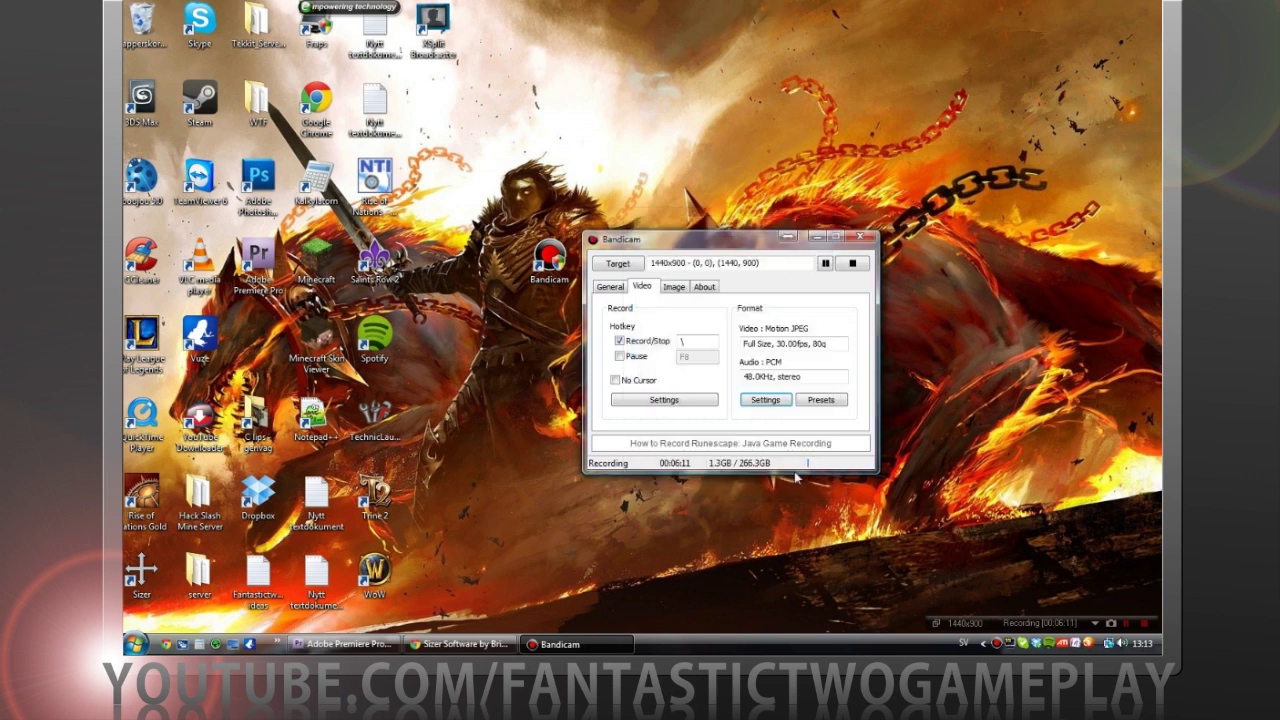
Look at the recording settings behind the Record options, the No Cursor option, the image capture options and the general options.
left_click(664, 399)
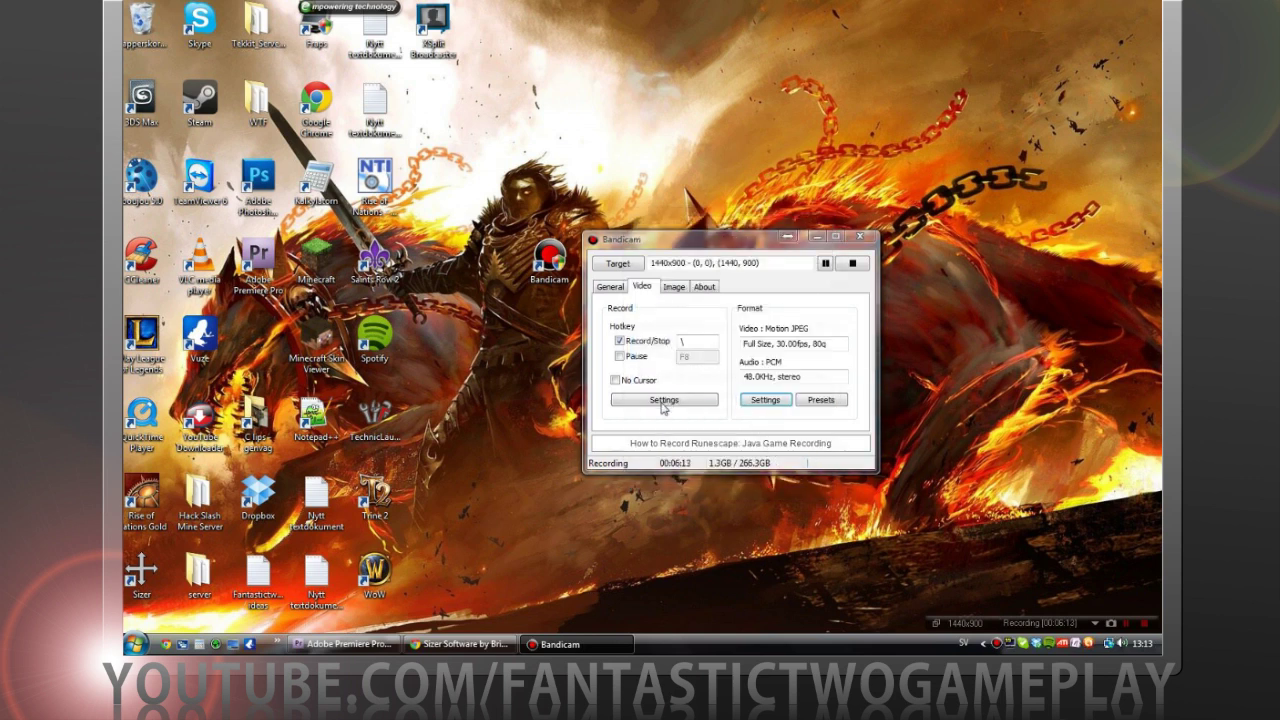
left_click(851, 461)
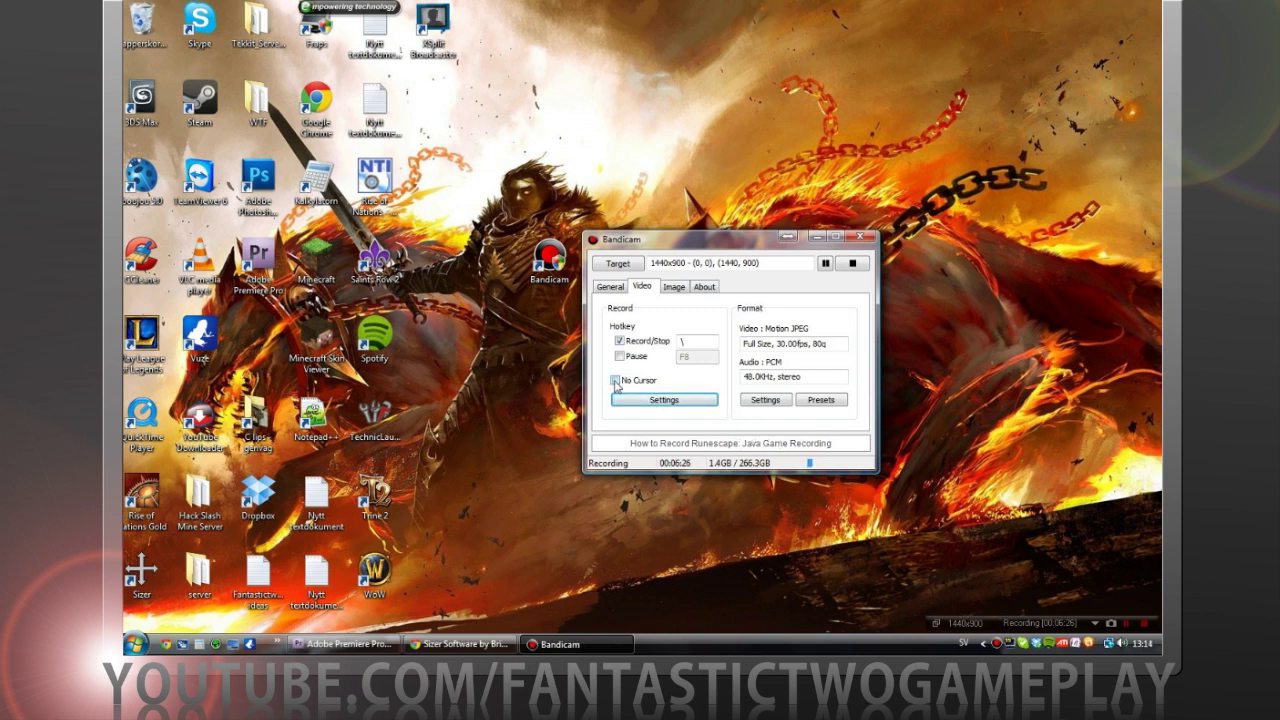
left_click_drag(674, 240, 617, 188)
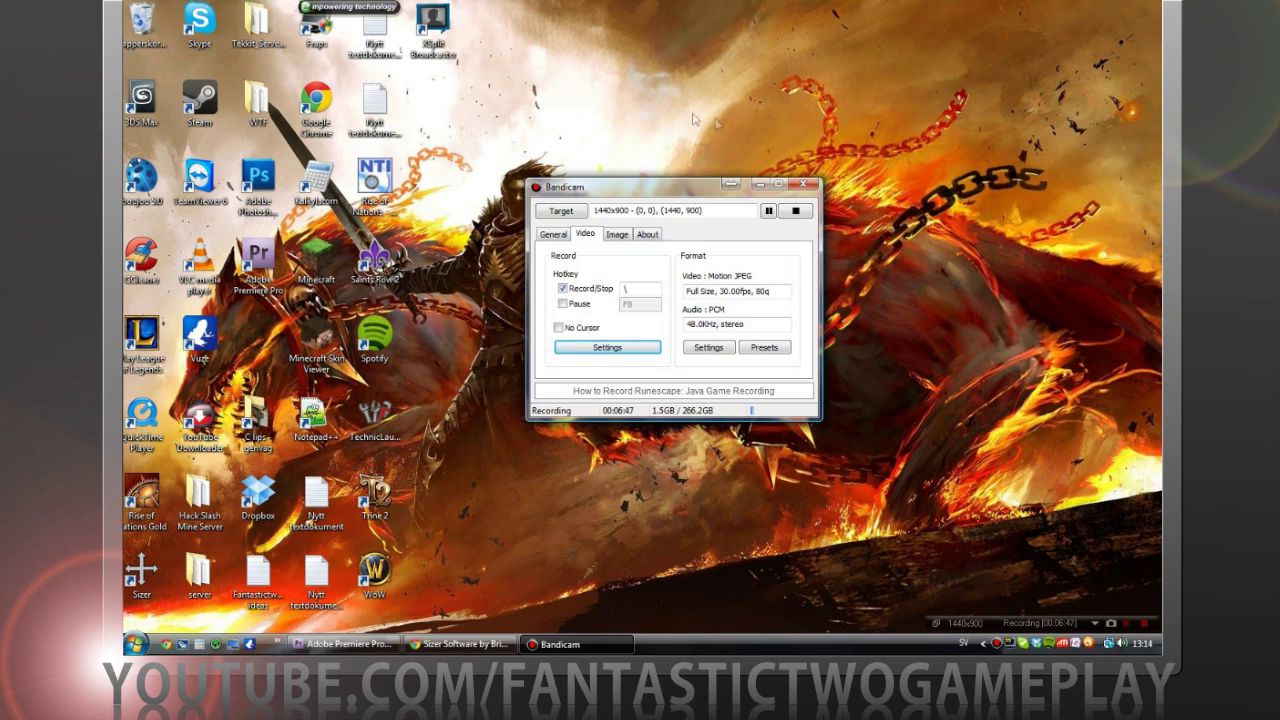
left_click_drag(664, 196, 673, 274)
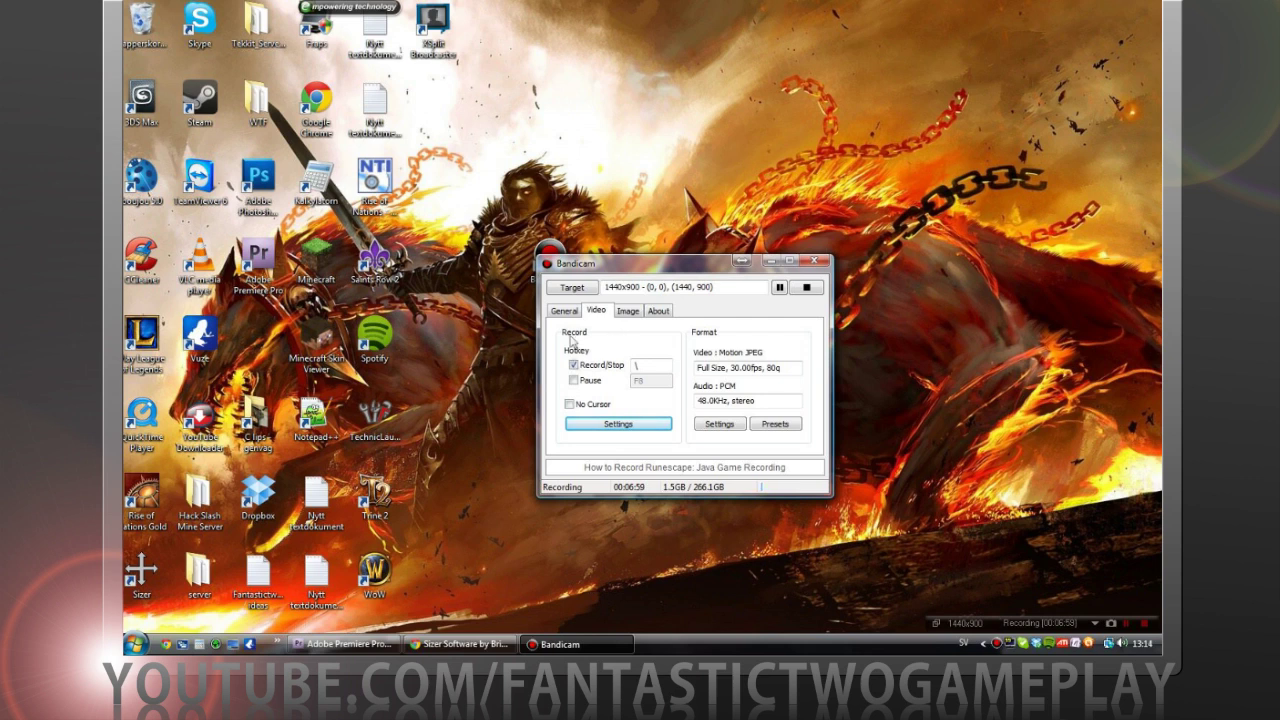
left_click(627, 311)
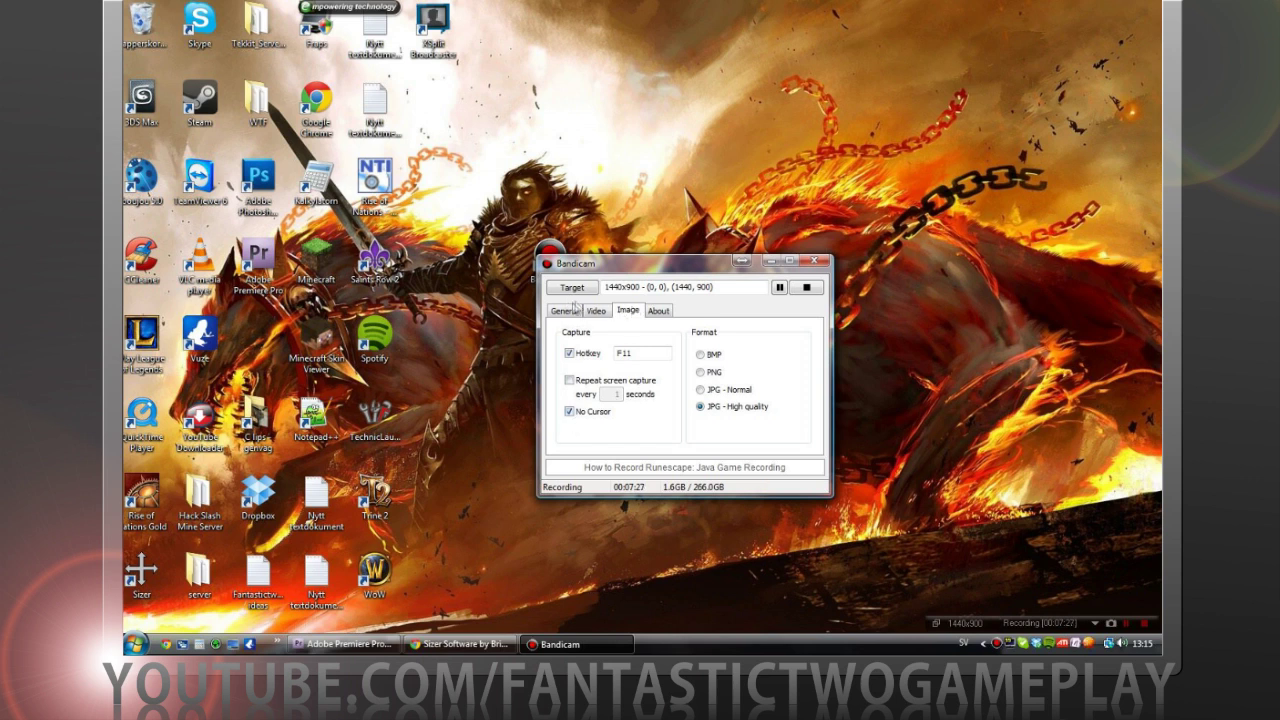
left_click(570, 310)
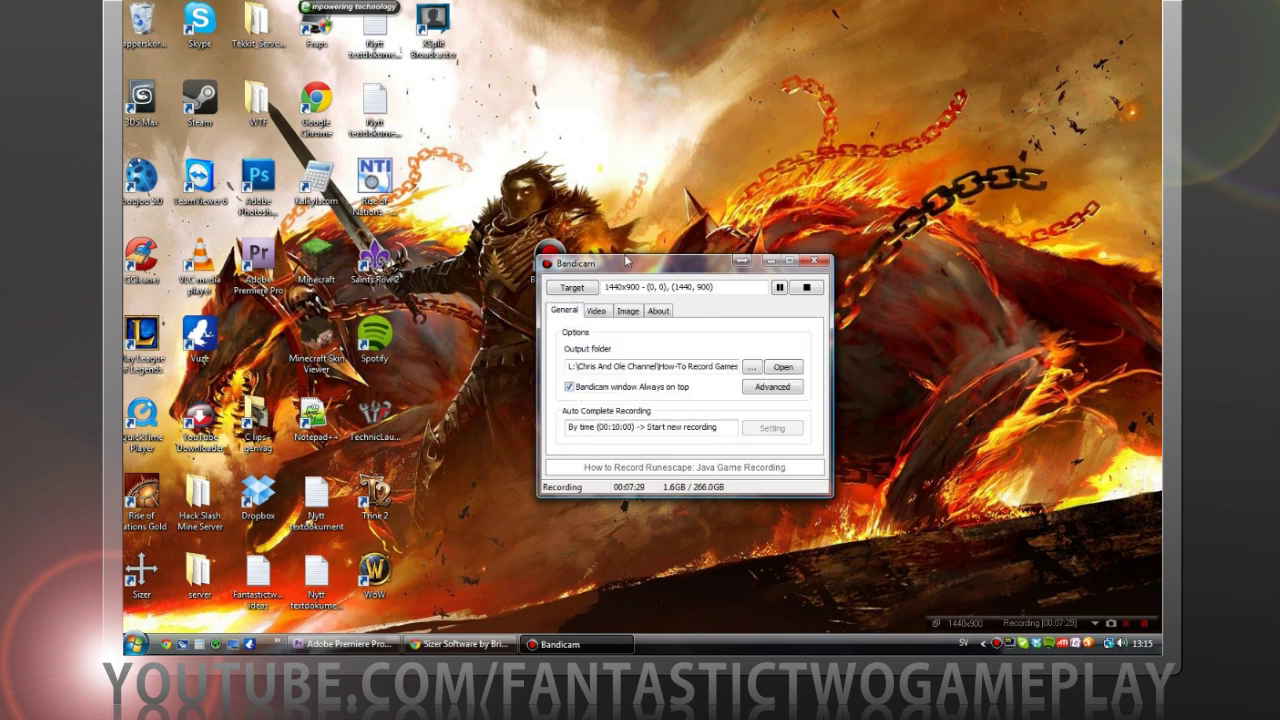
Move the Bandicam window aside and open Sizer's configuration to inspect the MC @ 720p entry.
left_click_drag(626, 263, 946, 381)
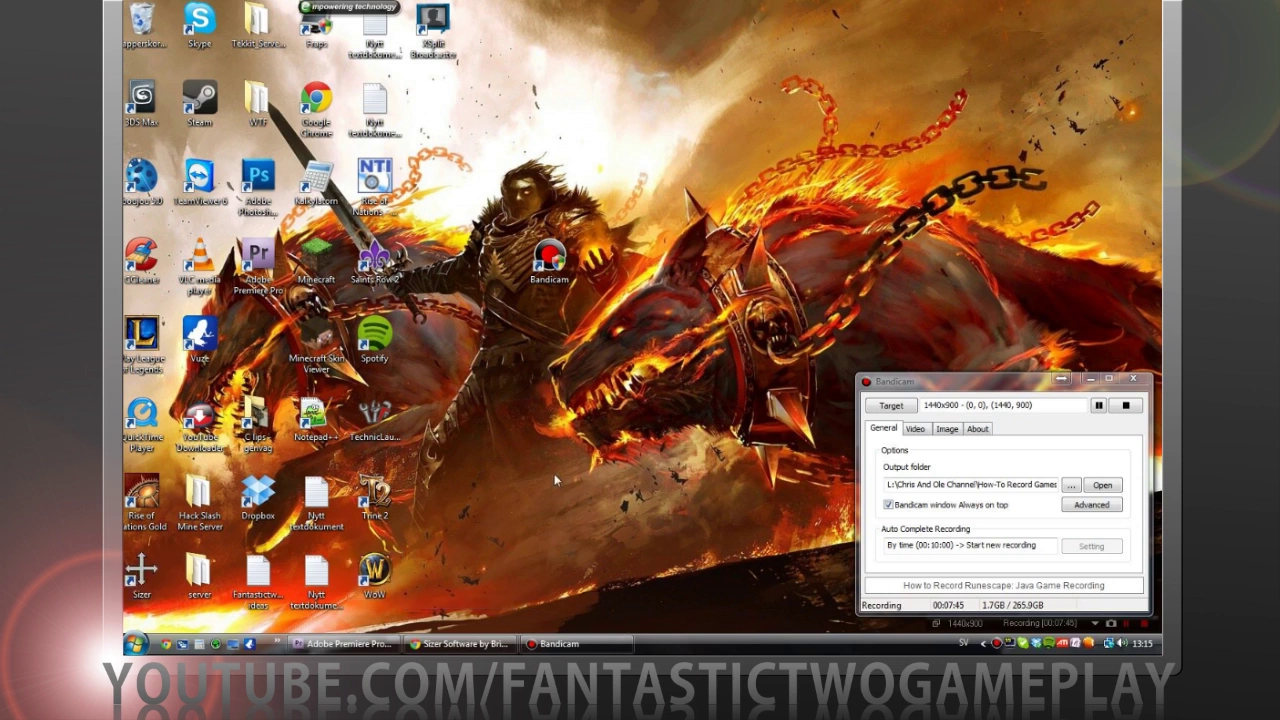
left_click(980, 643)
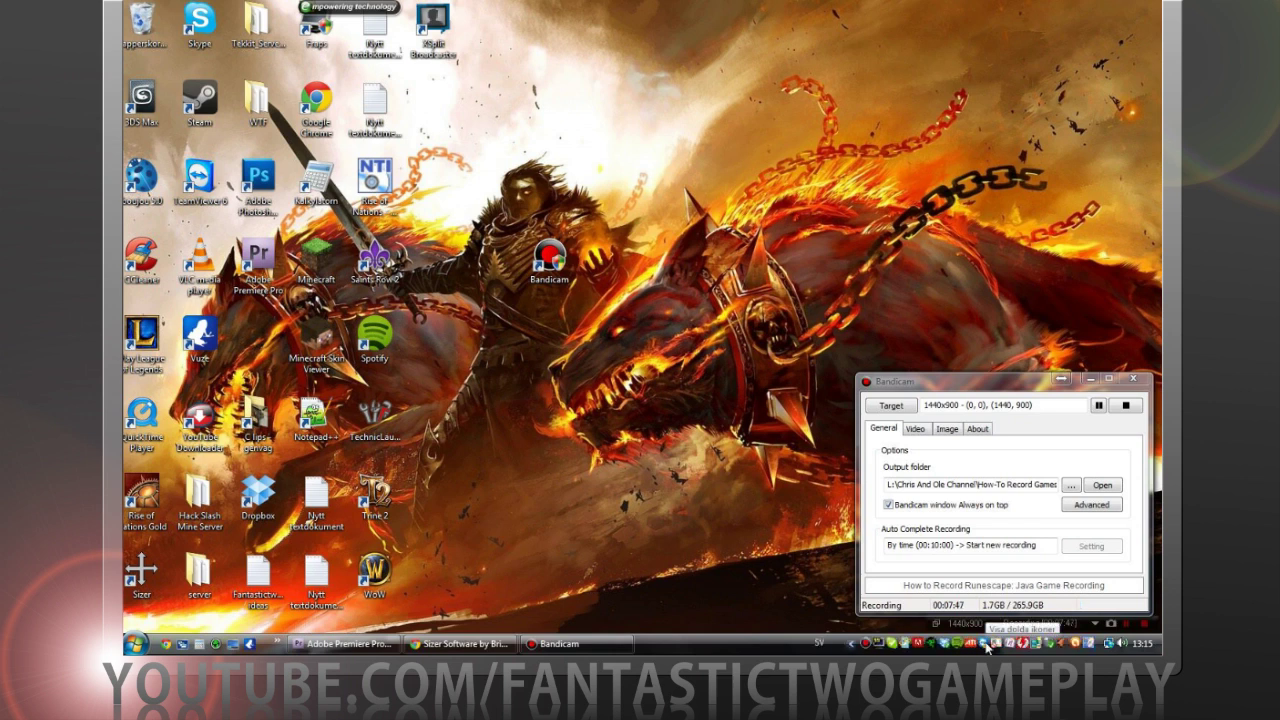
double_click(854, 645)
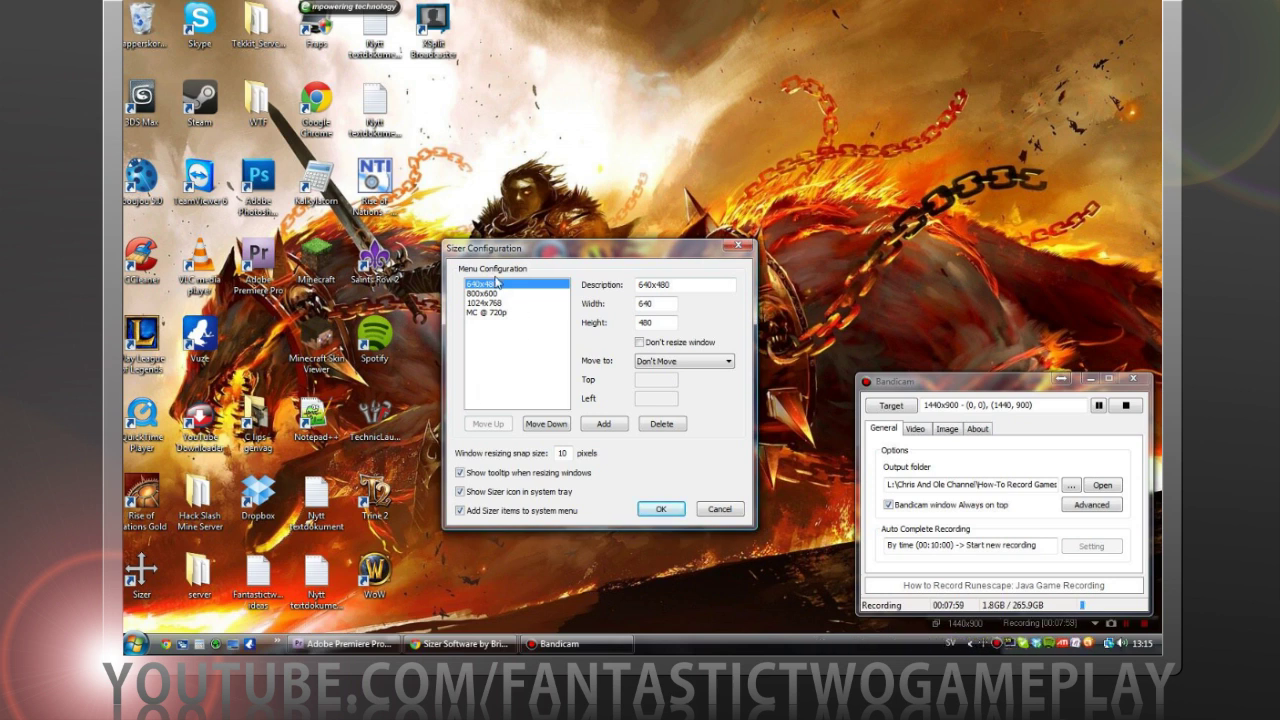
left_click(496, 313)
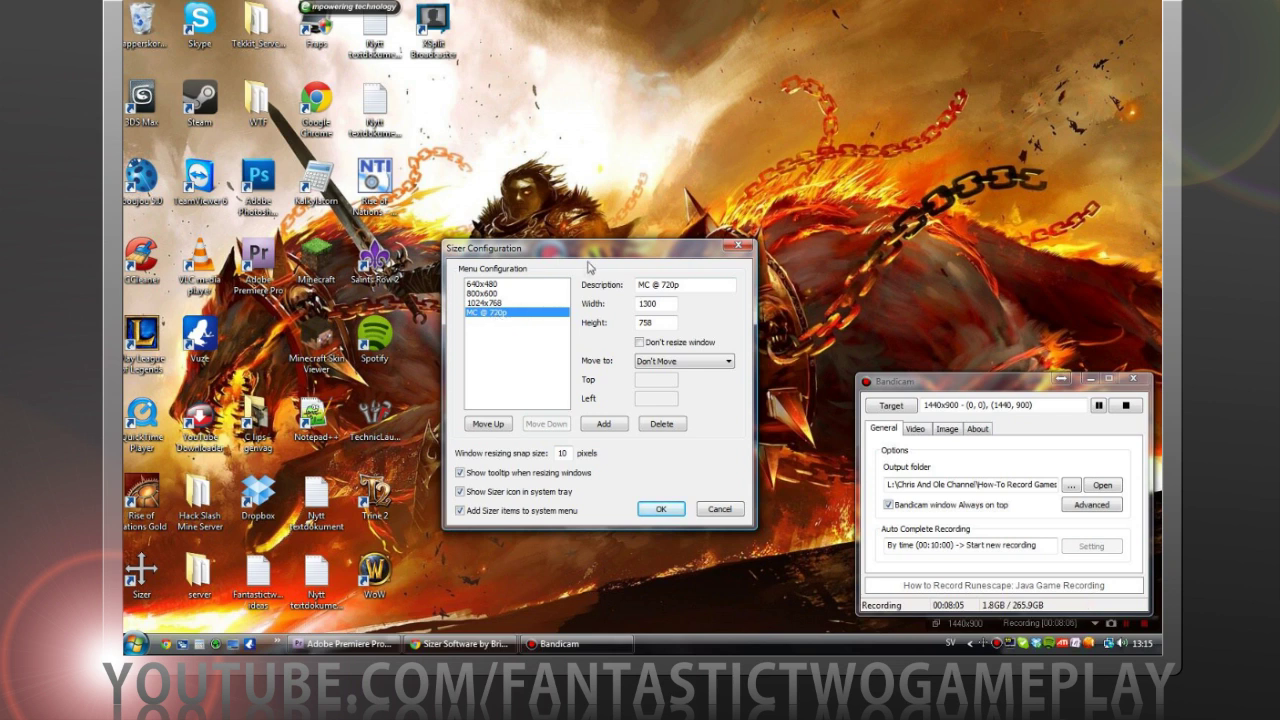
left_click_drag(591, 258, 553, 272)
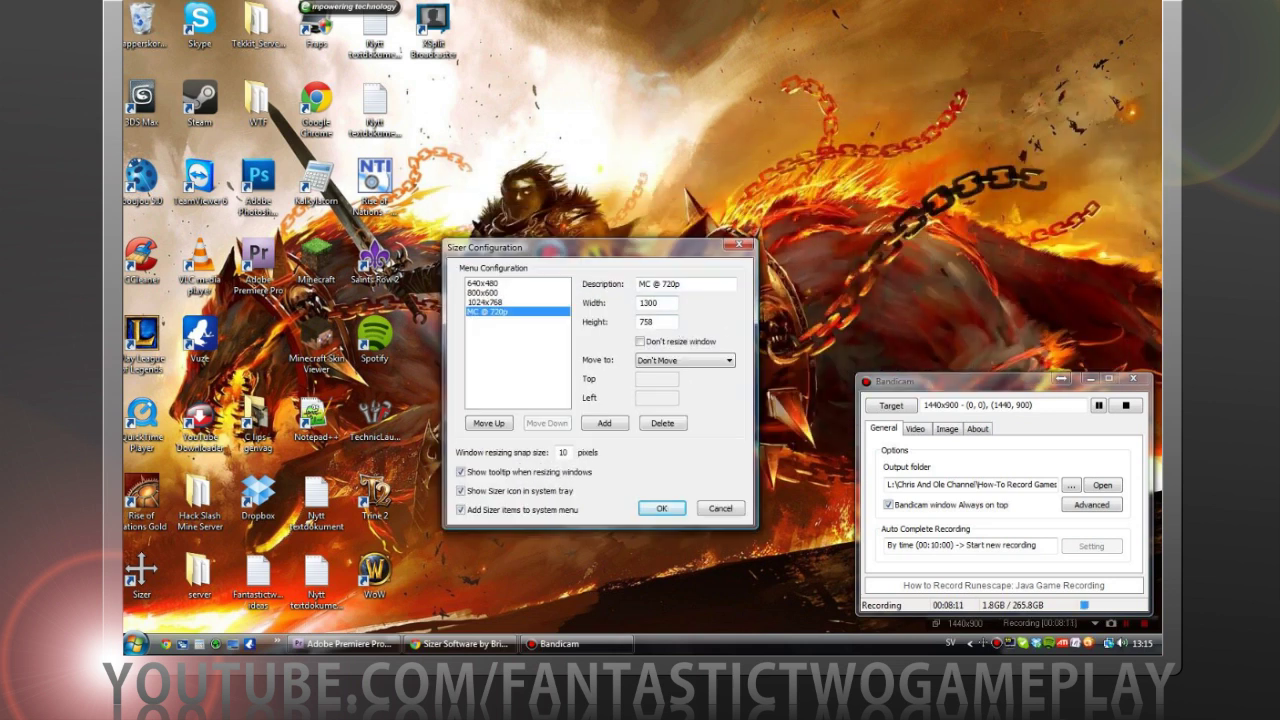
left_click_drag(662, 303, 634, 301)
key("shift+Tab")
Add a new entry to Sizer's menu configuration and describe it as MC at 720p.
left_click(604, 423)
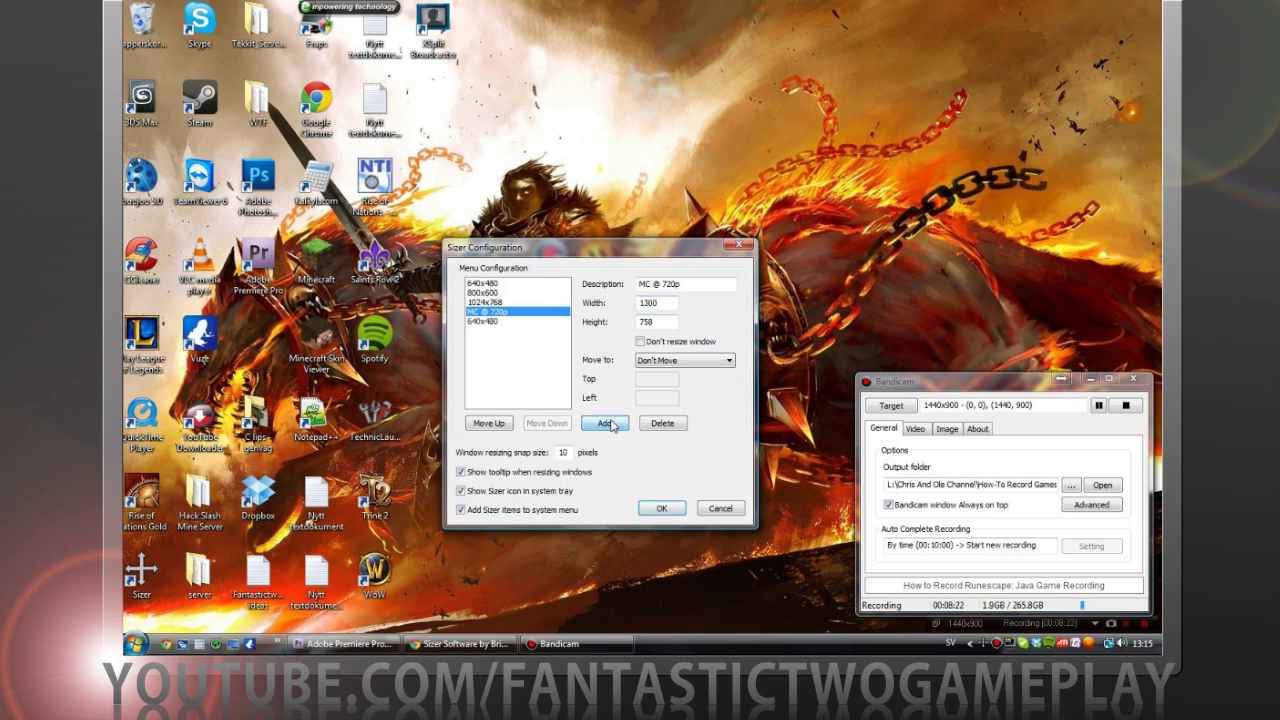
left_click(483, 322)
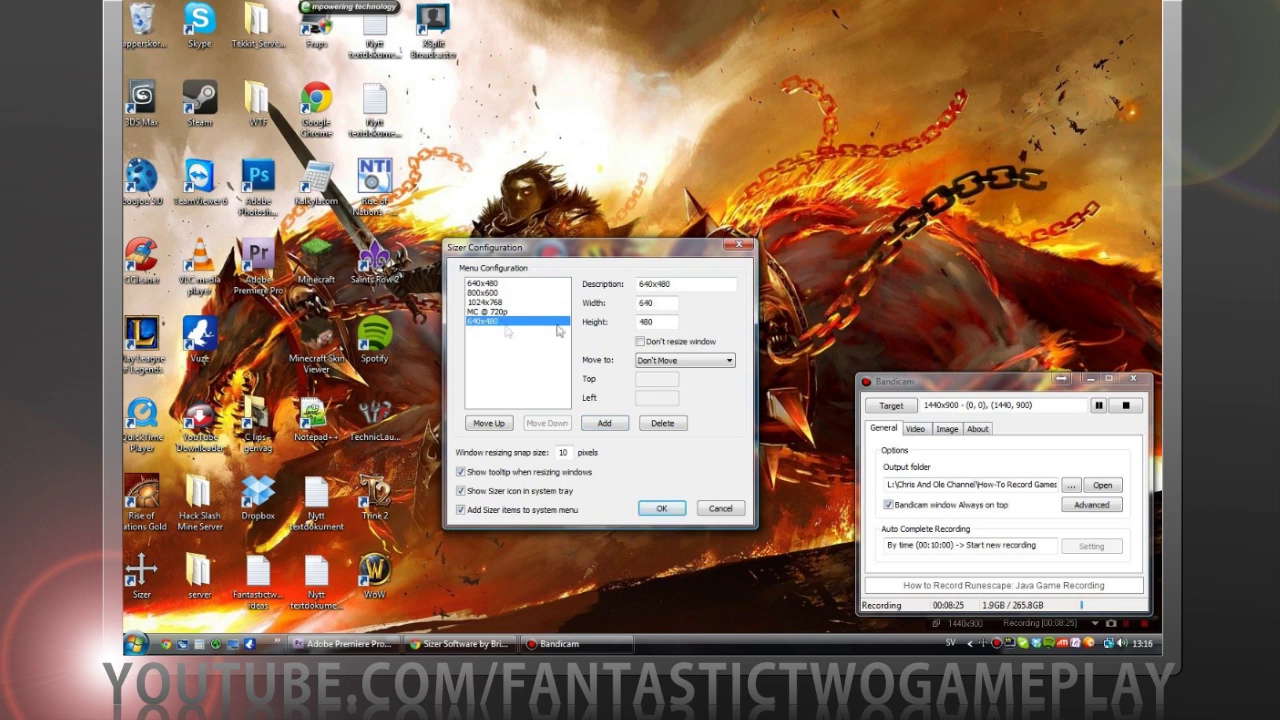
double_click(655, 284)
type("MC at 720p")
key("Tab")
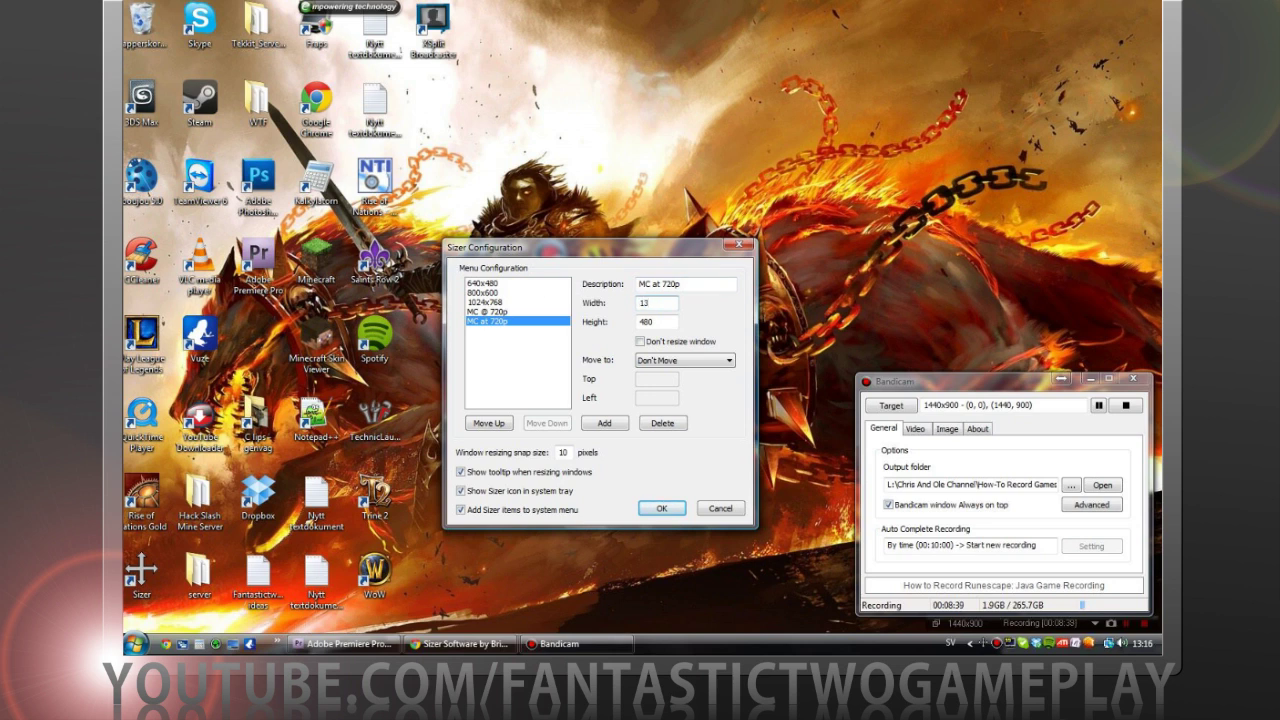
Set the MC at 720p entry to a width of 1300 and a height of 758, and save the Sizer configuration.
key("Tab")
left_click(505, 302)
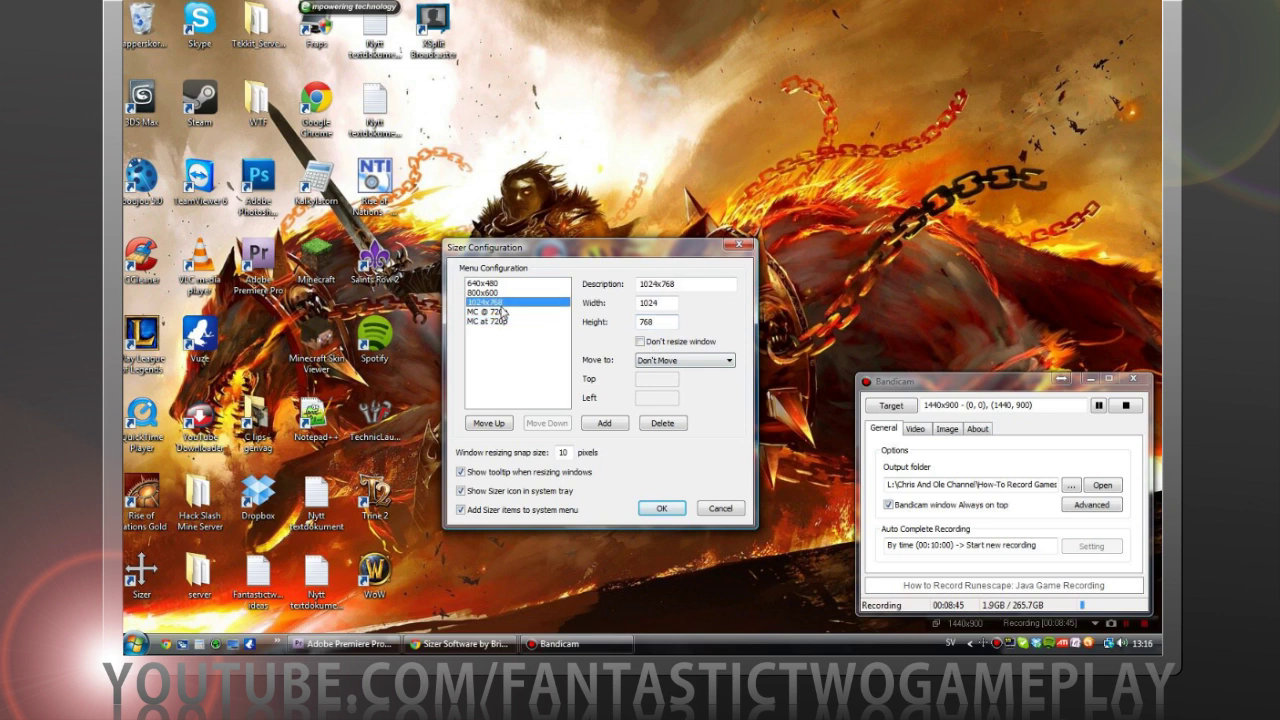
left_click(512, 322)
left_click(505, 311)
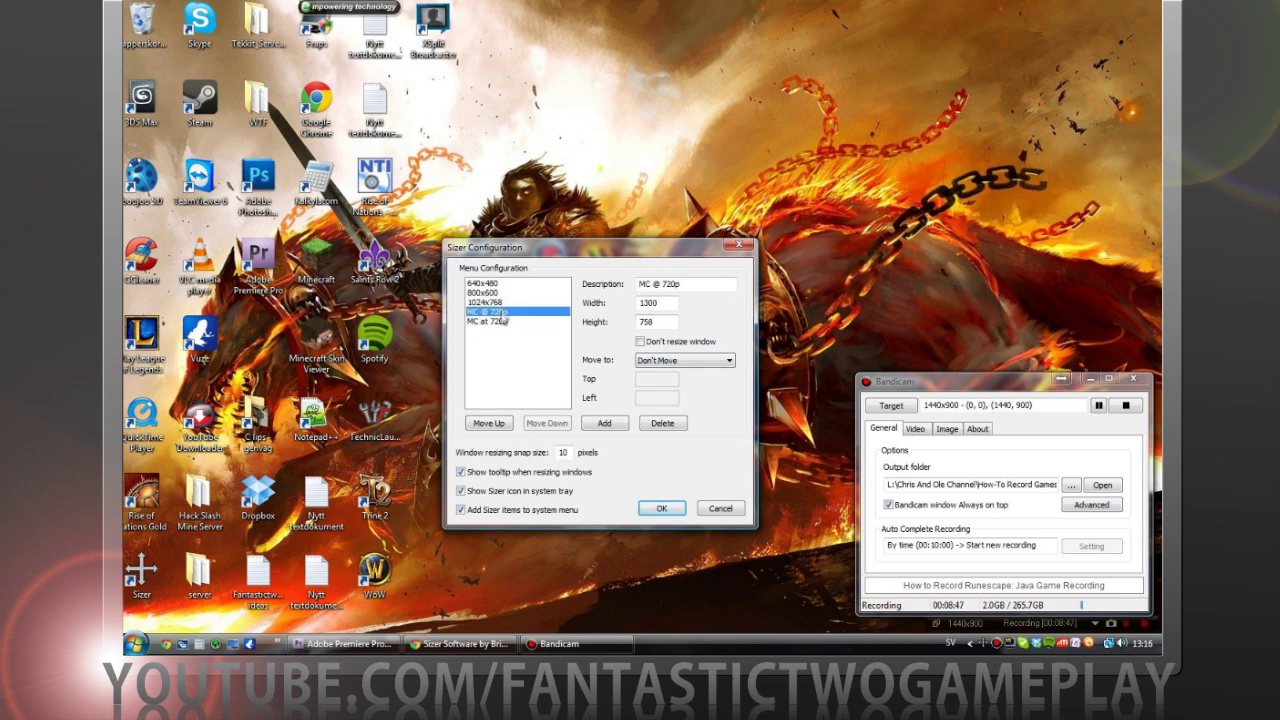
left_click(550, 322)
left_click(652, 322)
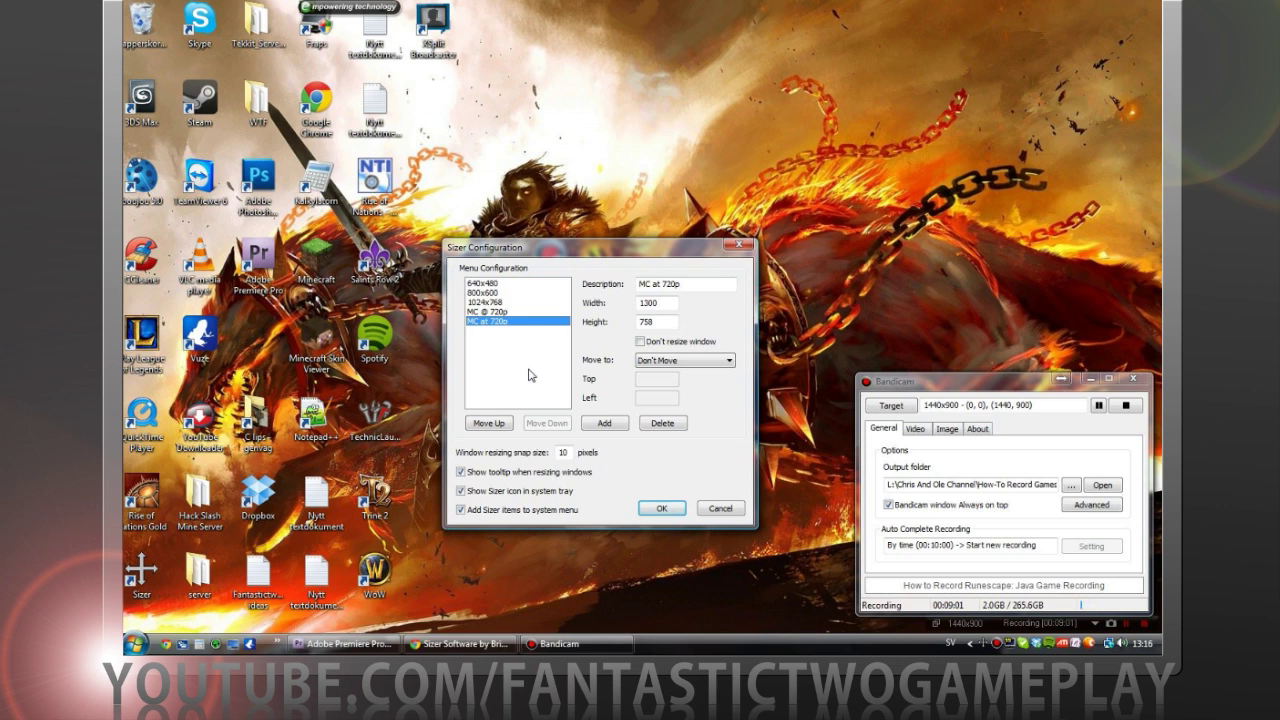
left_click(483, 312)
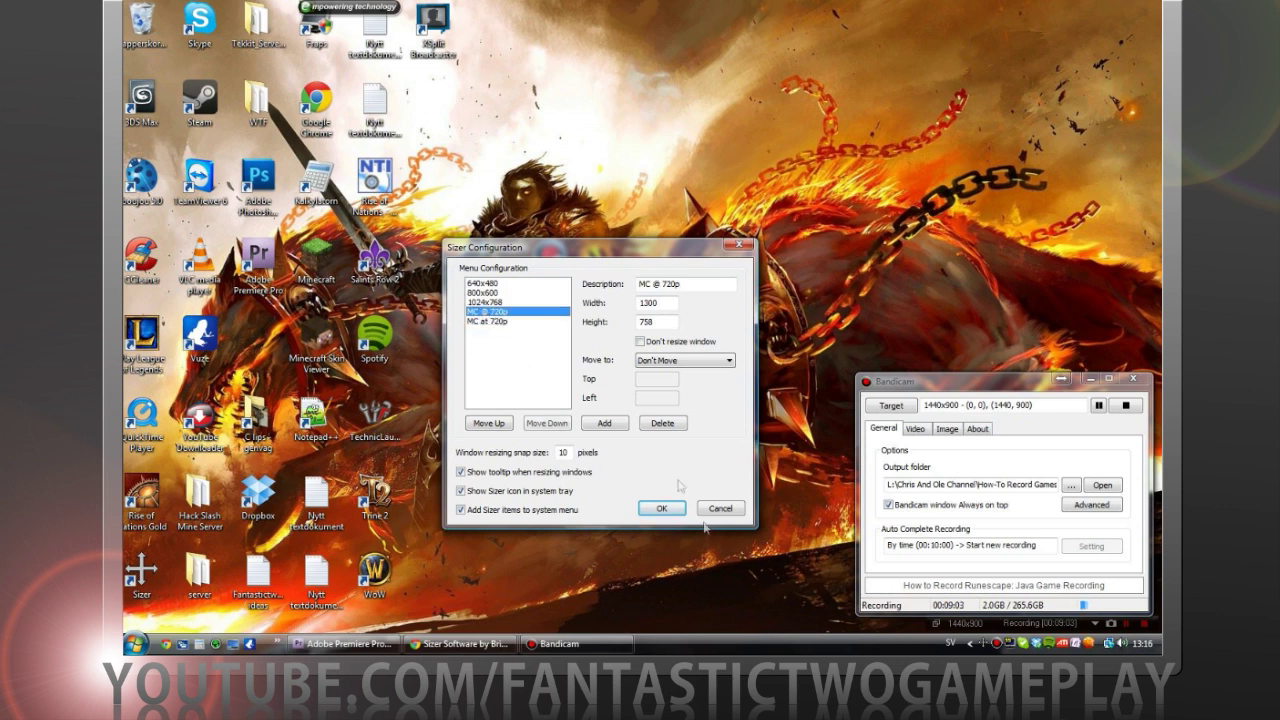
left_click(684, 512)
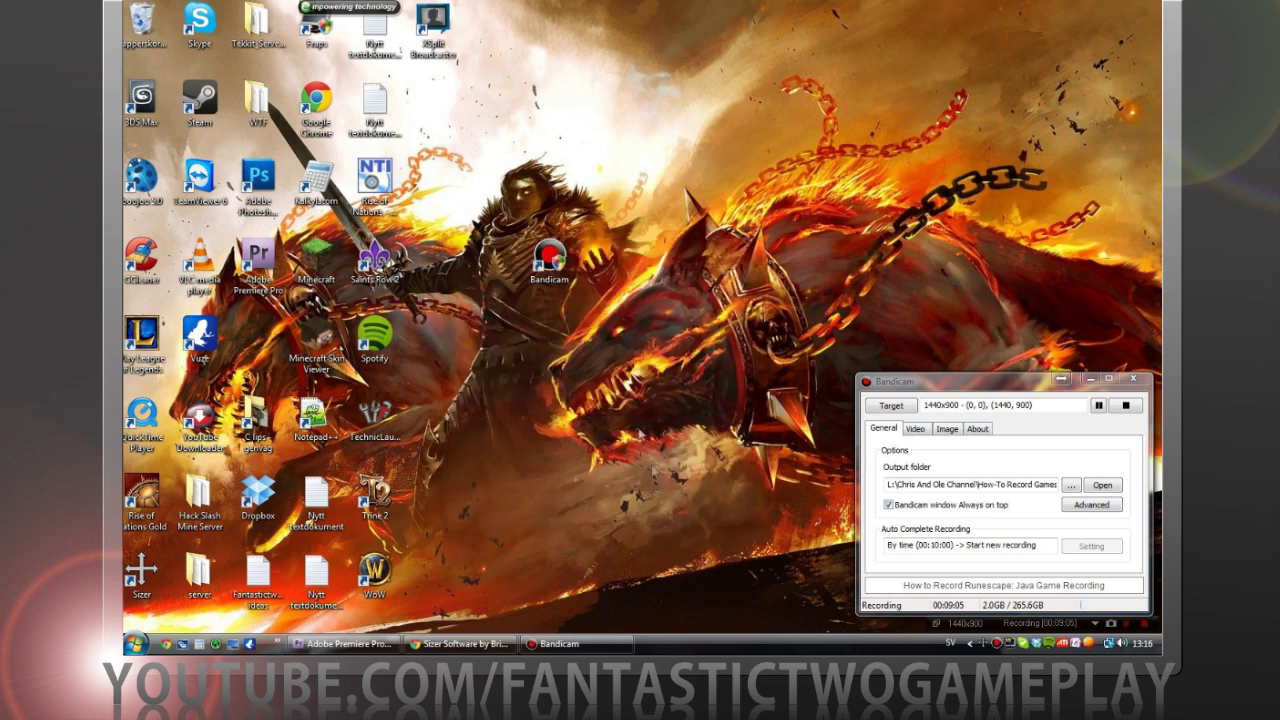
Launch Minecraft to its title screen and shift its window slightly on the desktop.
double_click(305, 281)
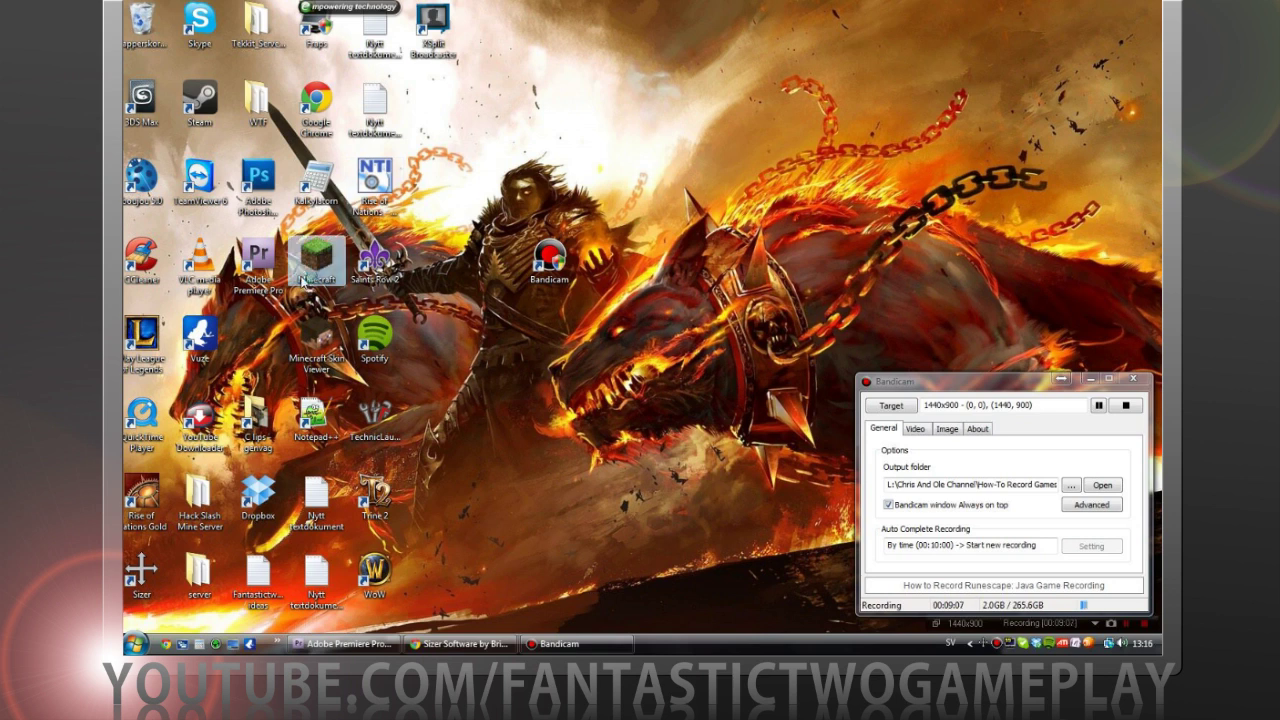
left_click(677, 336)
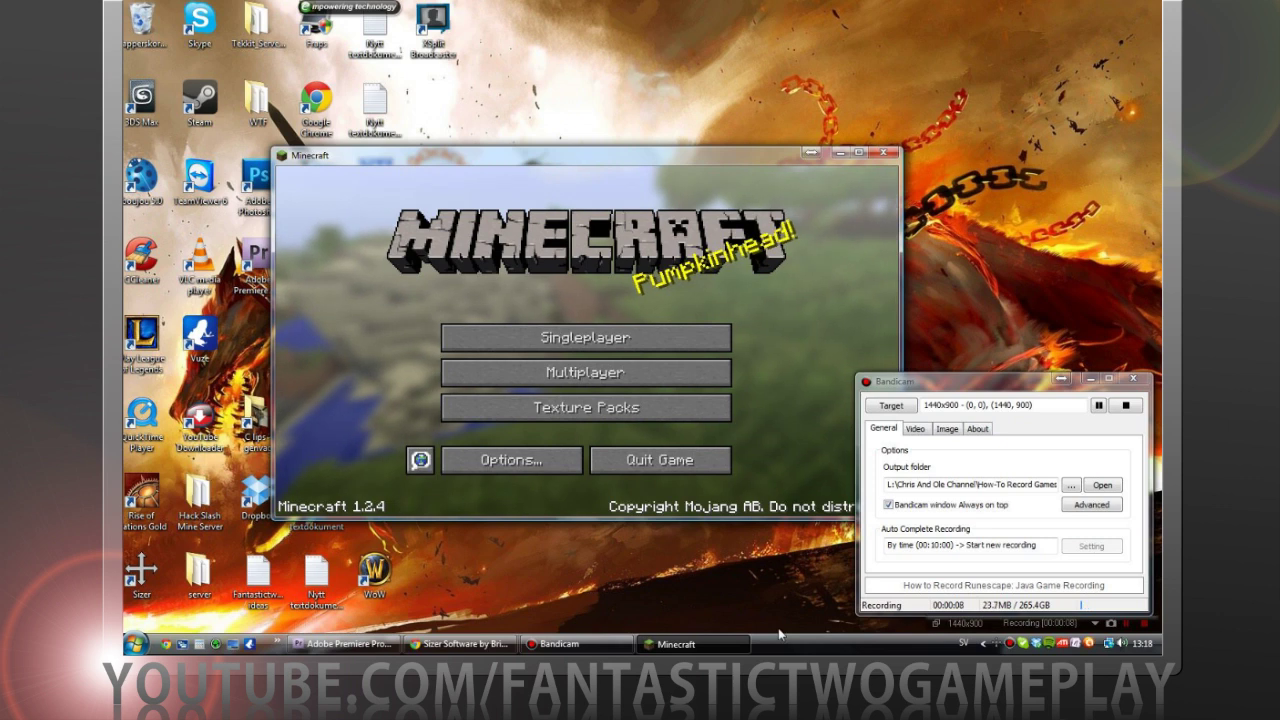
left_click_drag(626, 167, 654, 163)
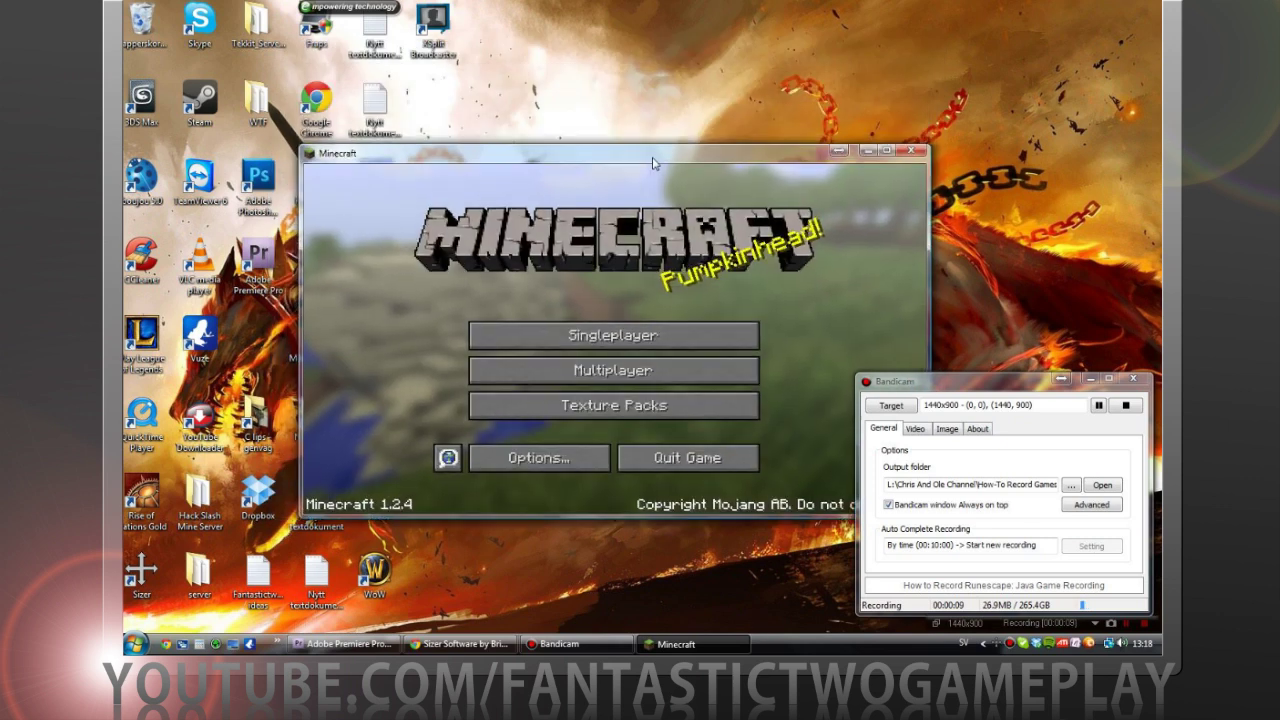
Resize the Minecraft window with Sizer's MC @ 720p entry and reposition the enlarged window on the desktop.
right_click(652, 160)
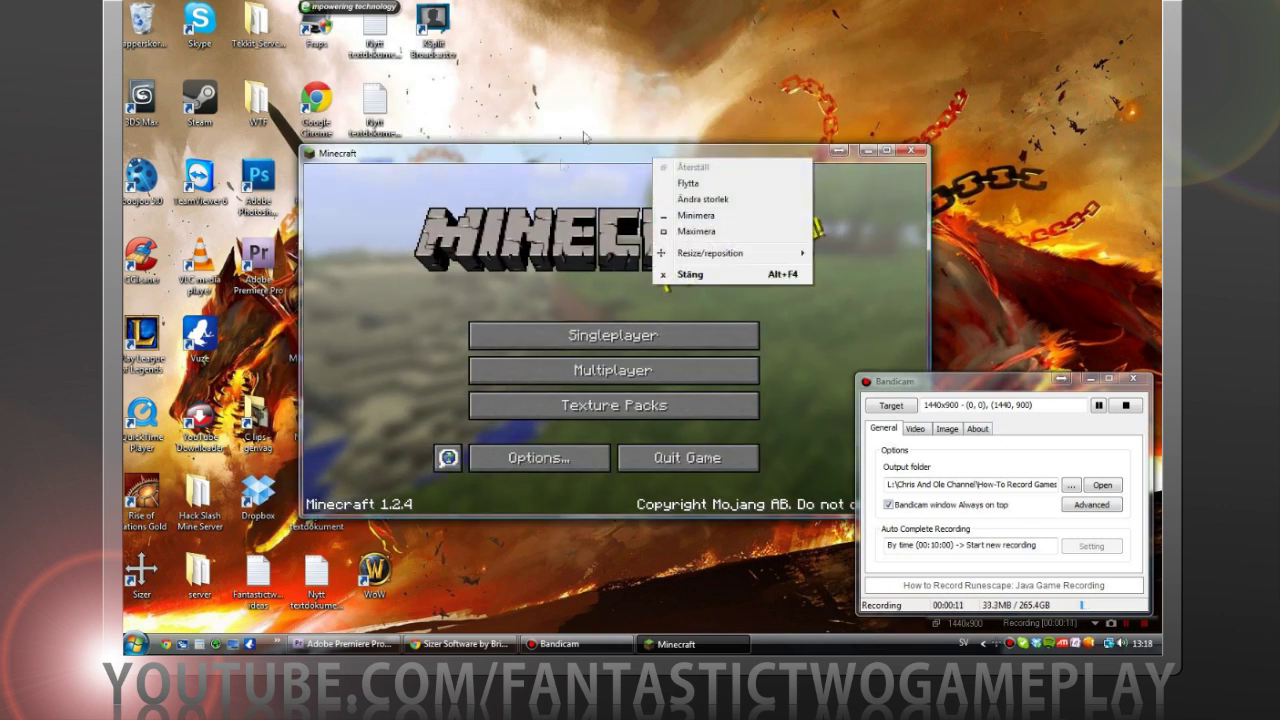
right_click(546, 157)
right_click(530, 157)
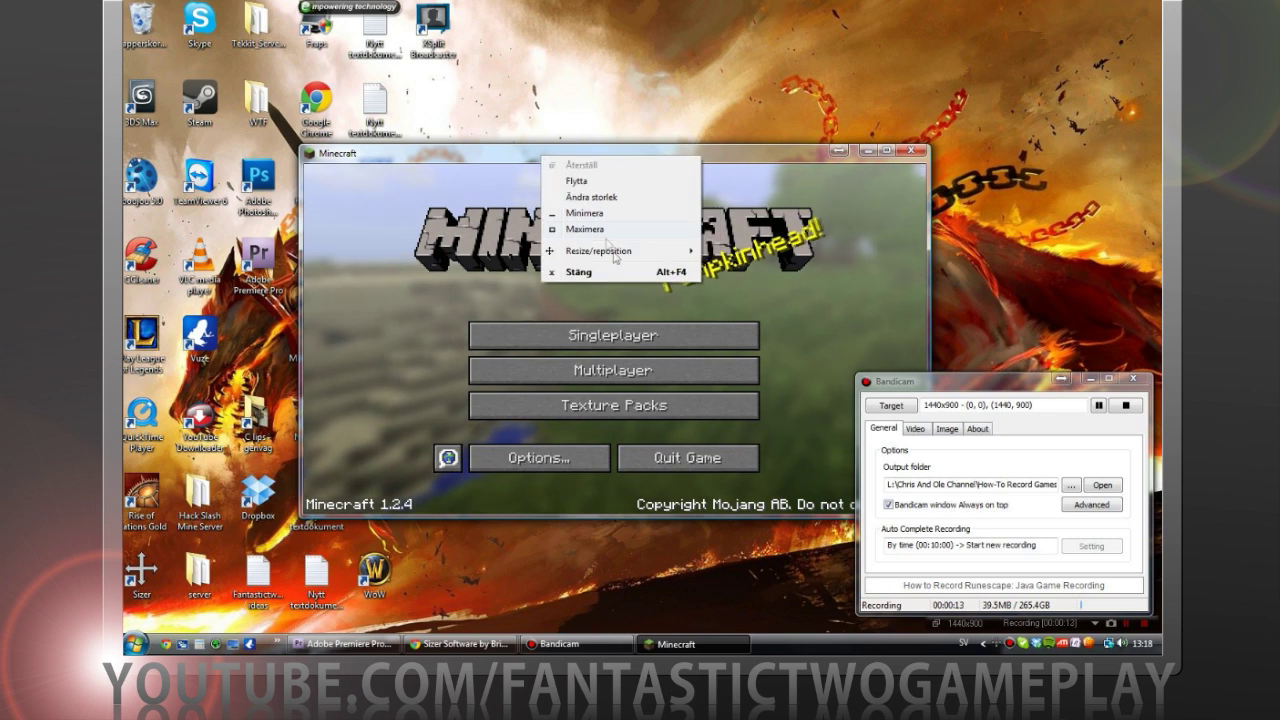
mouse_move(618, 261)
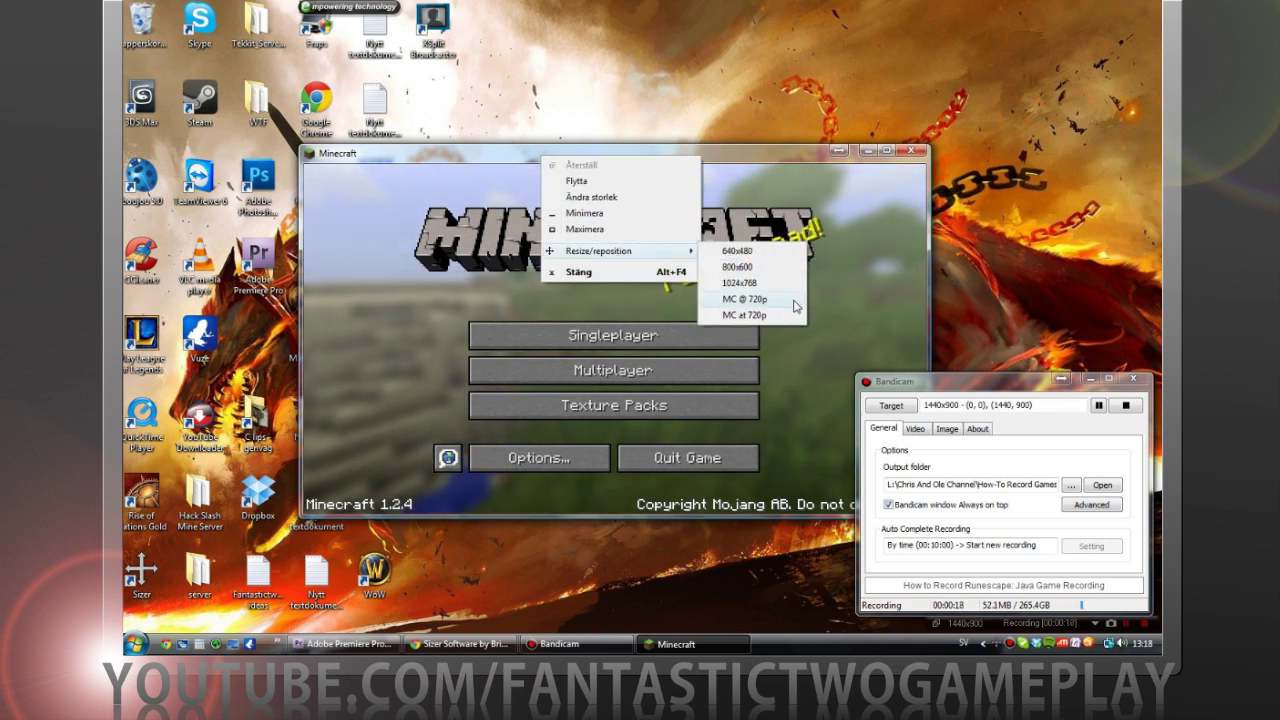
left_click(743, 300)
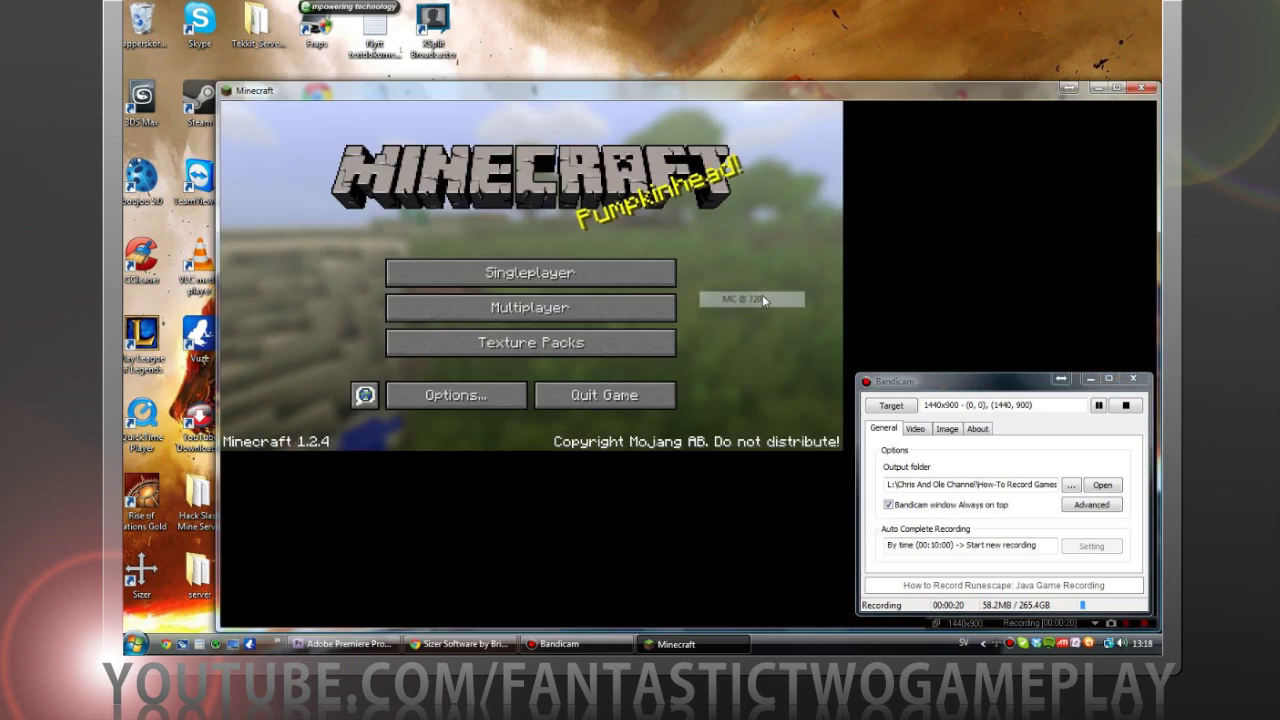
left_click_drag(758, 106, 742, 64)
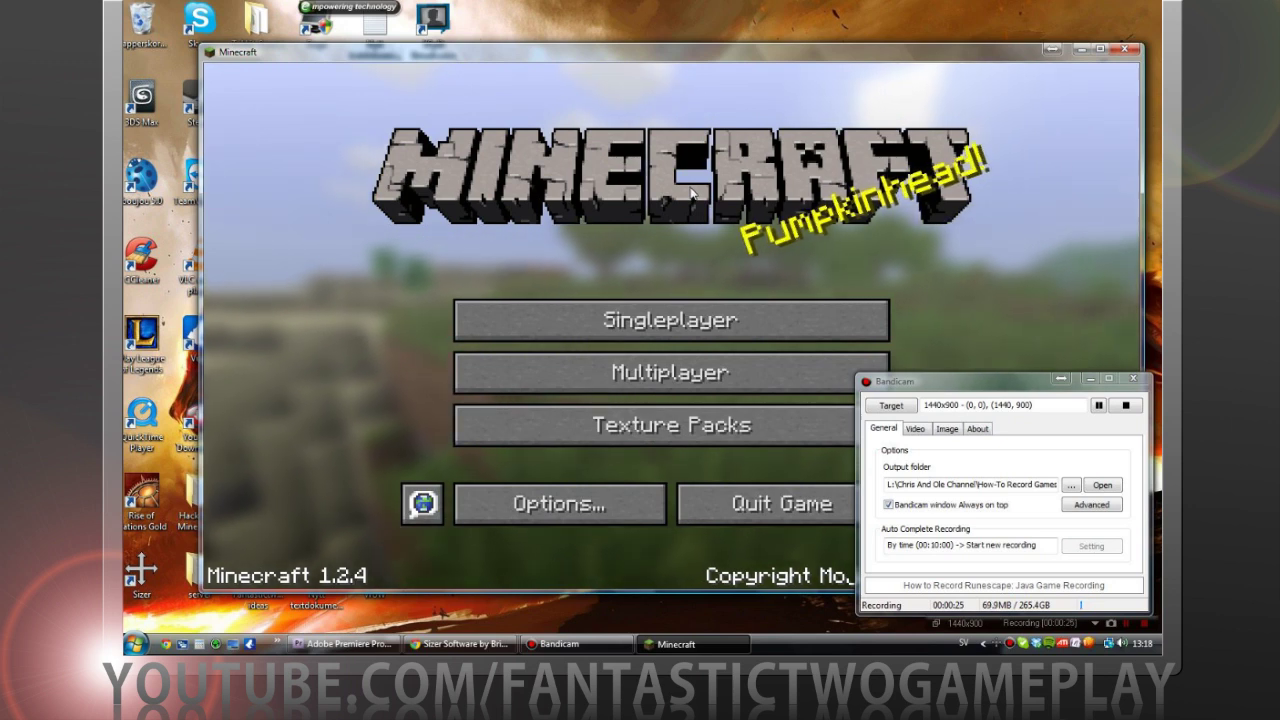
left_click_drag(679, 73, 787, 78)
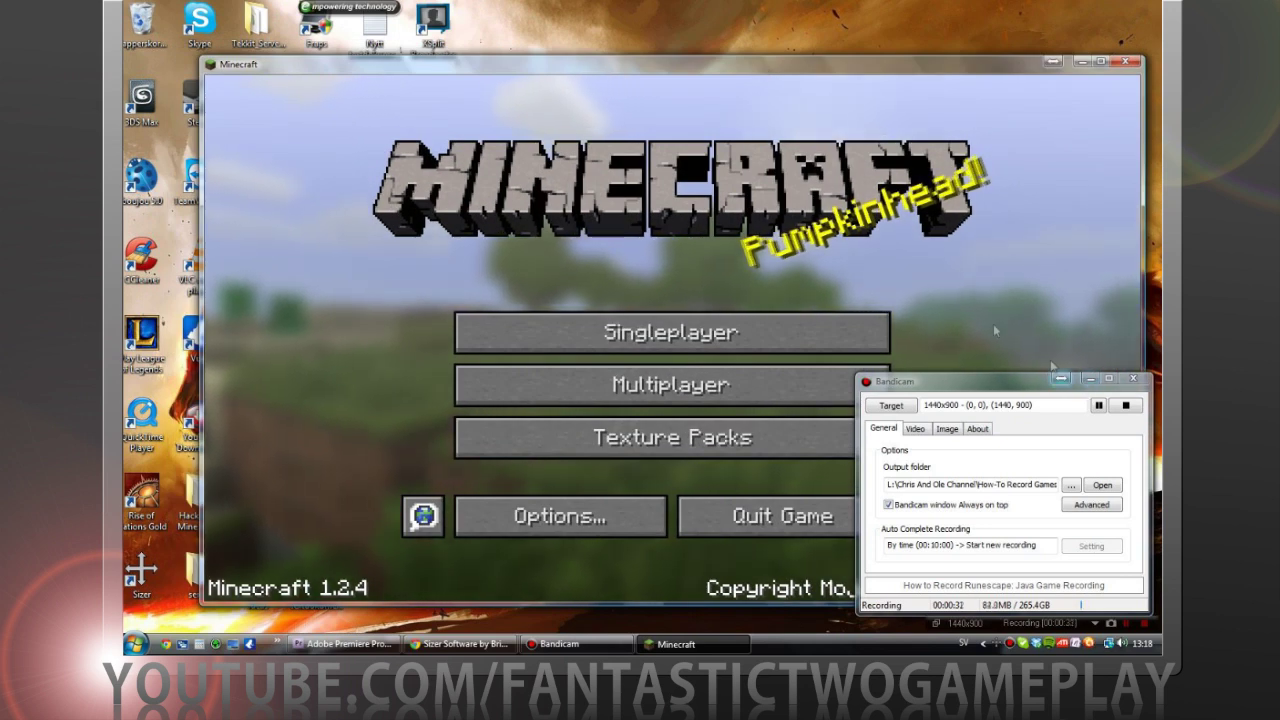
Quit Minecraft and choose Rectangle on a screen as Bandicam's recording target.
left_click(796, 503)
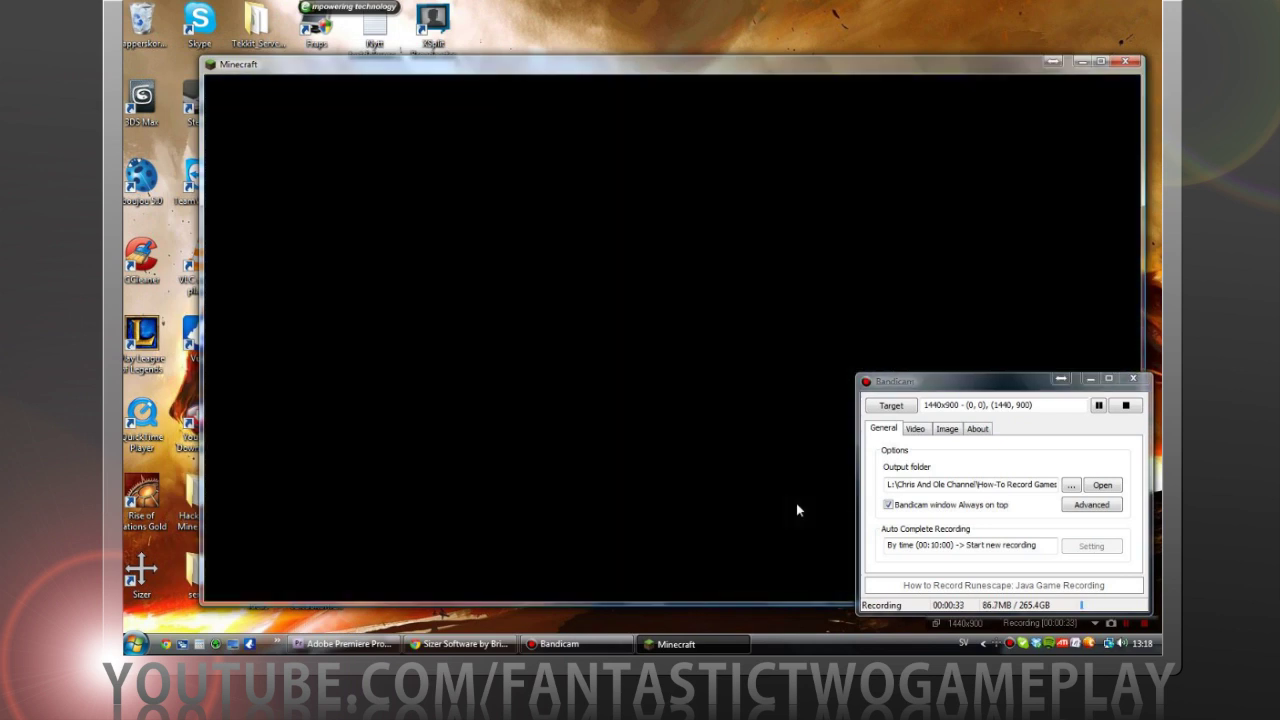
left_click_drag(896, 382, 865, 291)
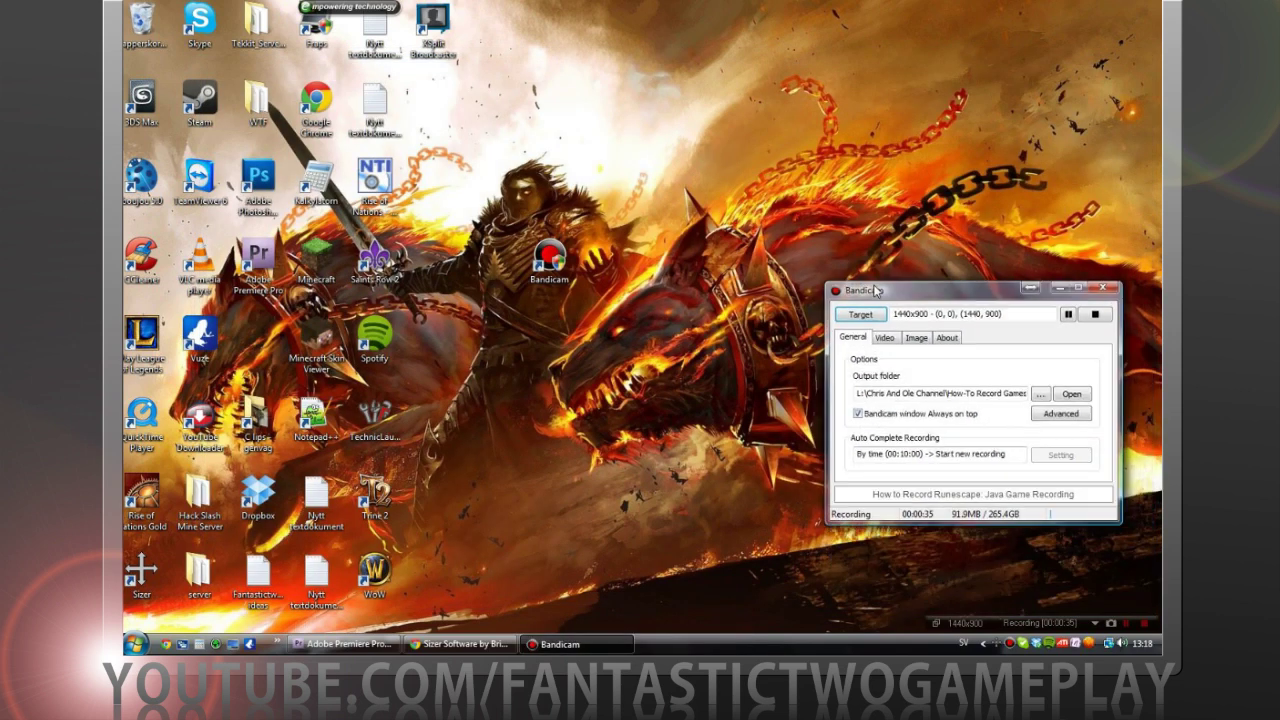
left_click(849, 317)
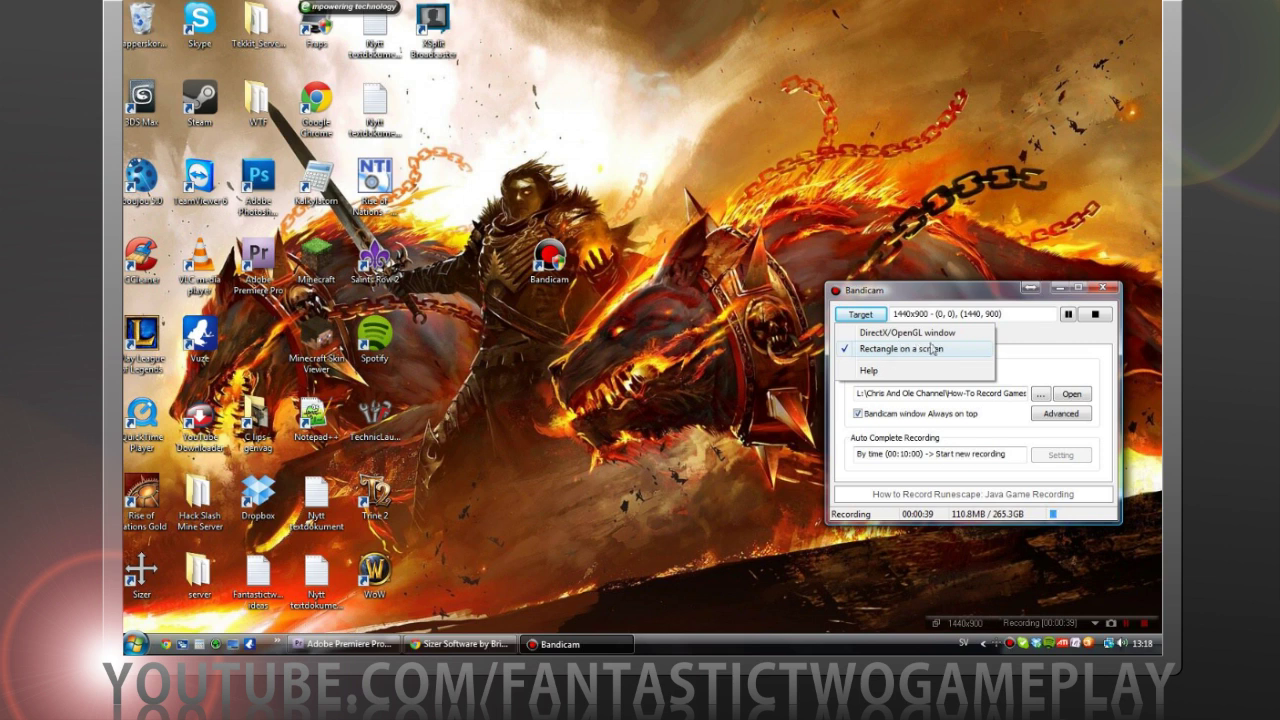
left_click(962, 350)
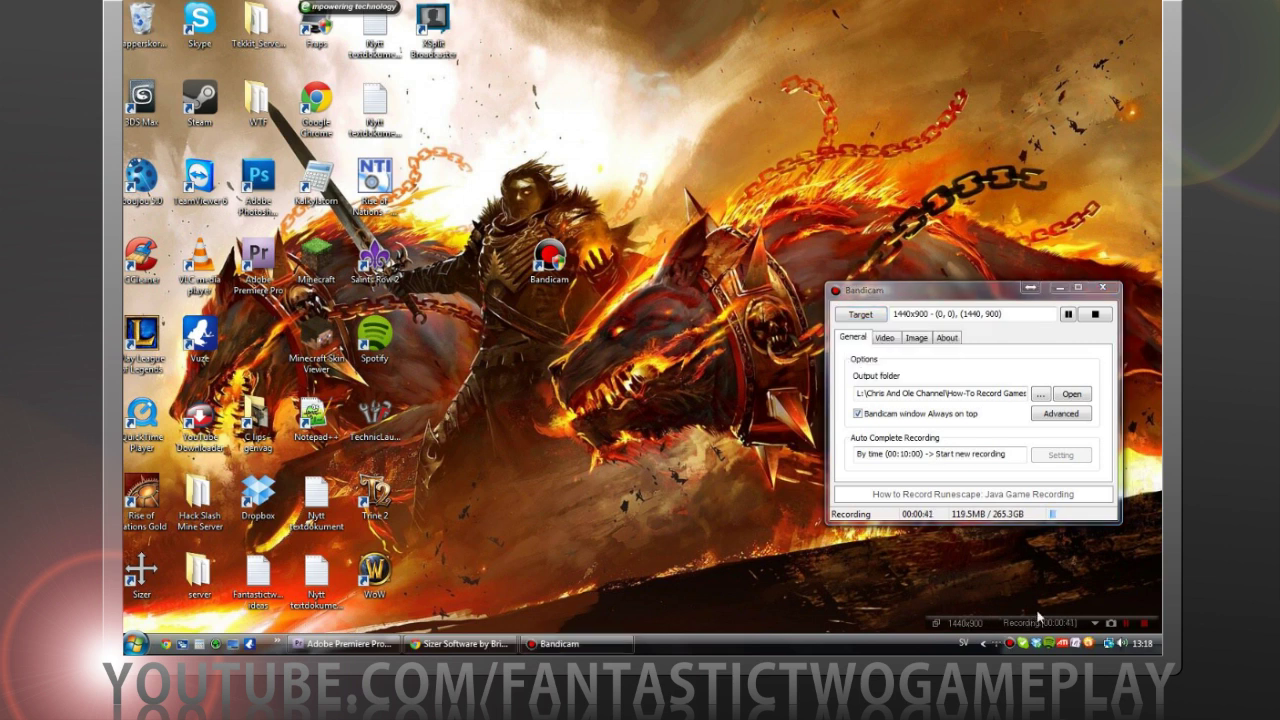
Examine the size presets available for Bandicam's recording rectangle from its on-screen control bar.
right_click(575, 326)
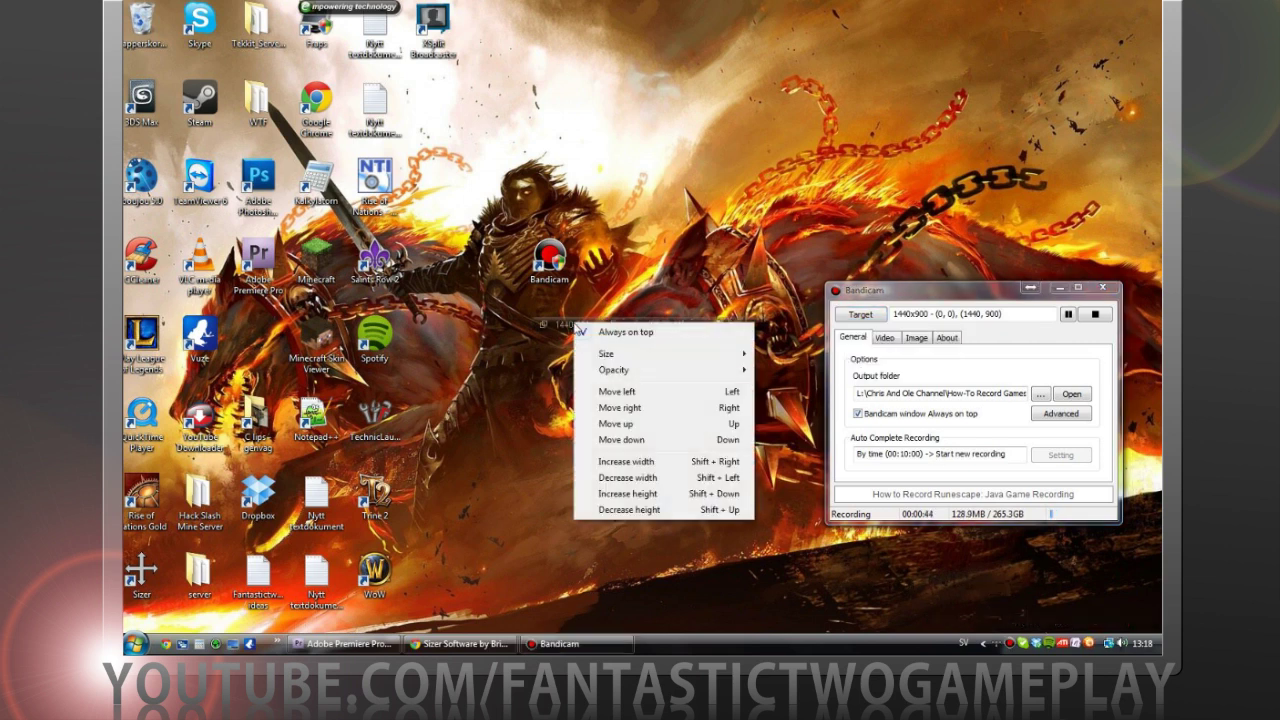
left_click(545, 366)
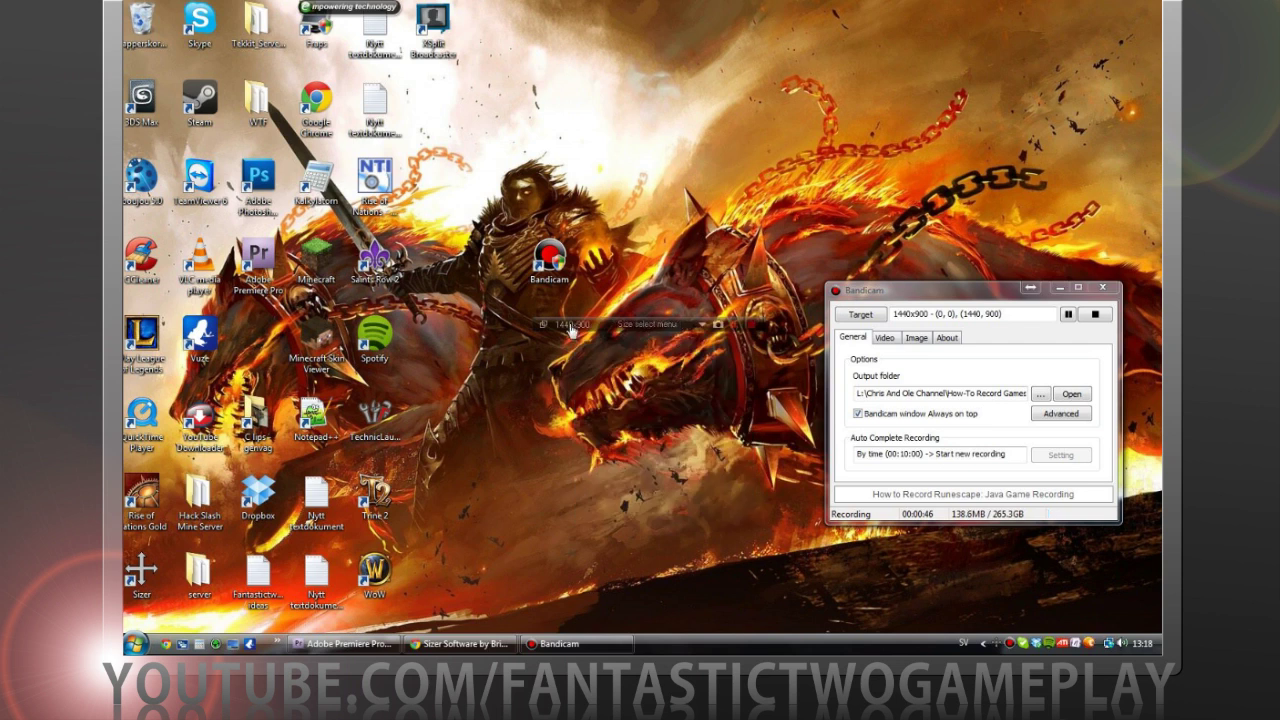
right_click(571, 326)
left_click(533, 373)
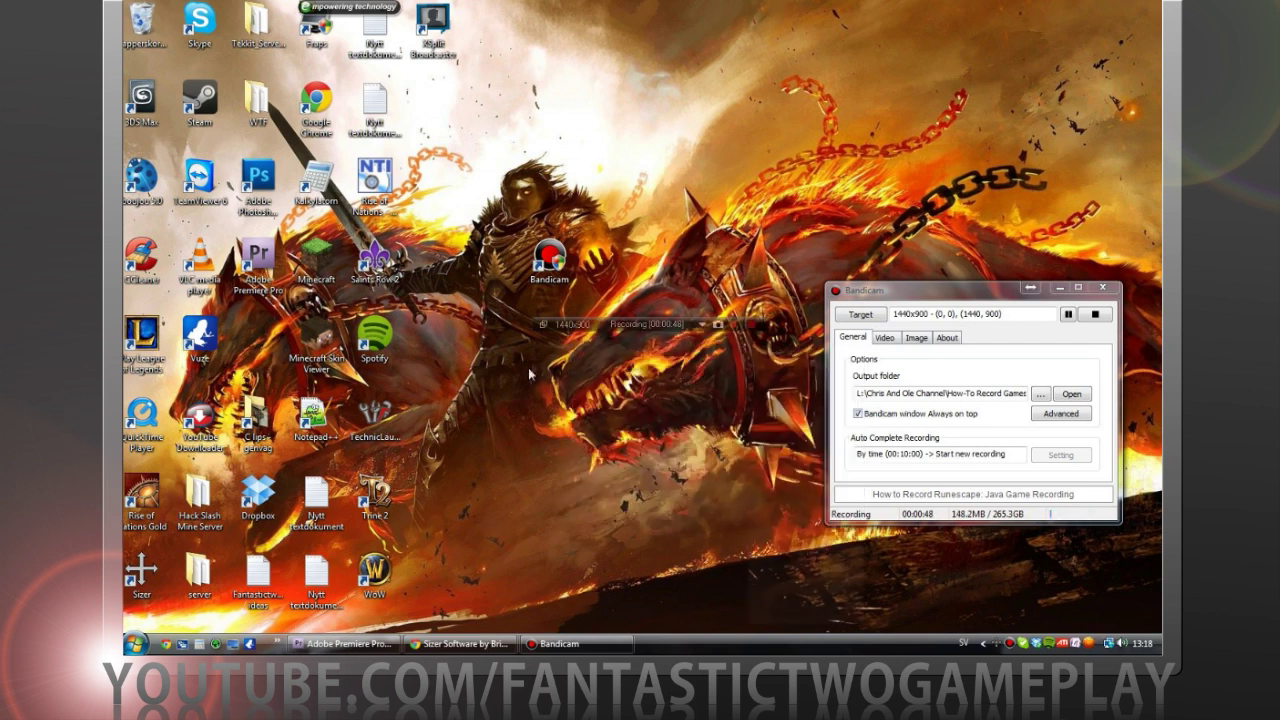
left_click(572, 330)
left_click(555, 327)
left_click(558, 325)
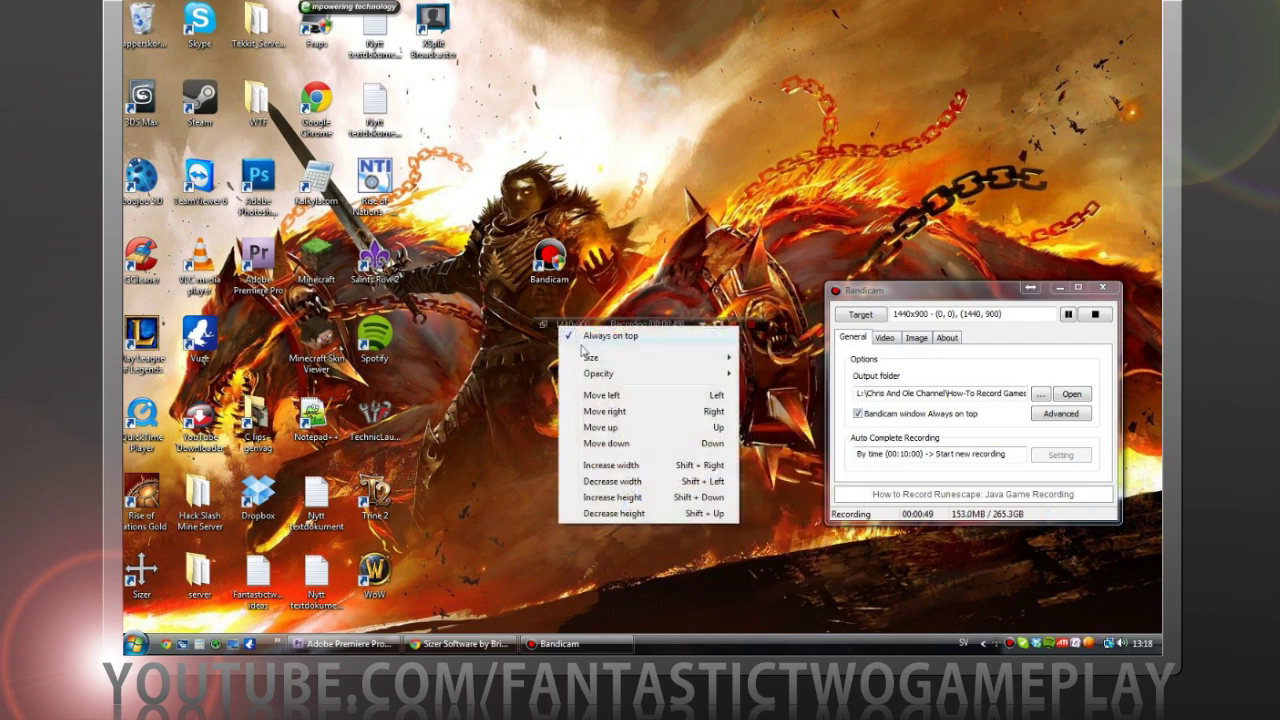
mouse_move(640, 357)
left_click(585, 209)
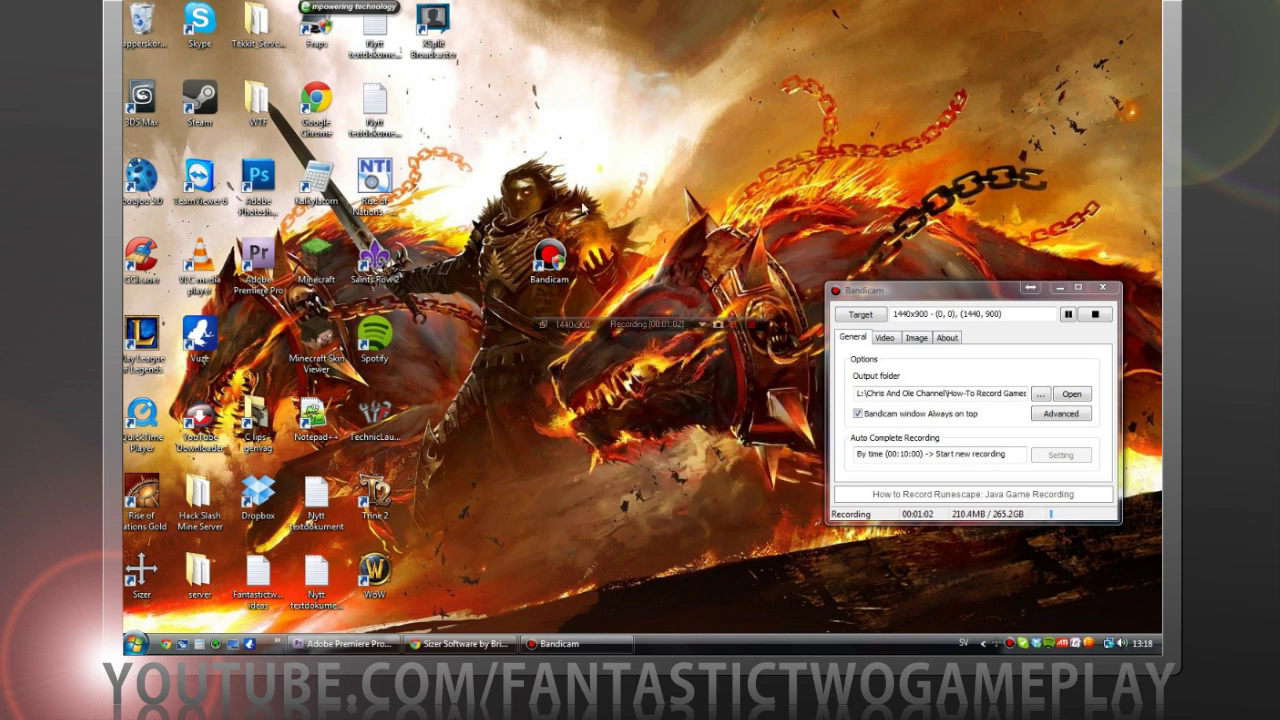
Try the recording control bar at 20% opacity and at 100% opacity.
right_click(571, 321)
left_click(571, 322)
right_click(566, 326)
right_click(574, 326)
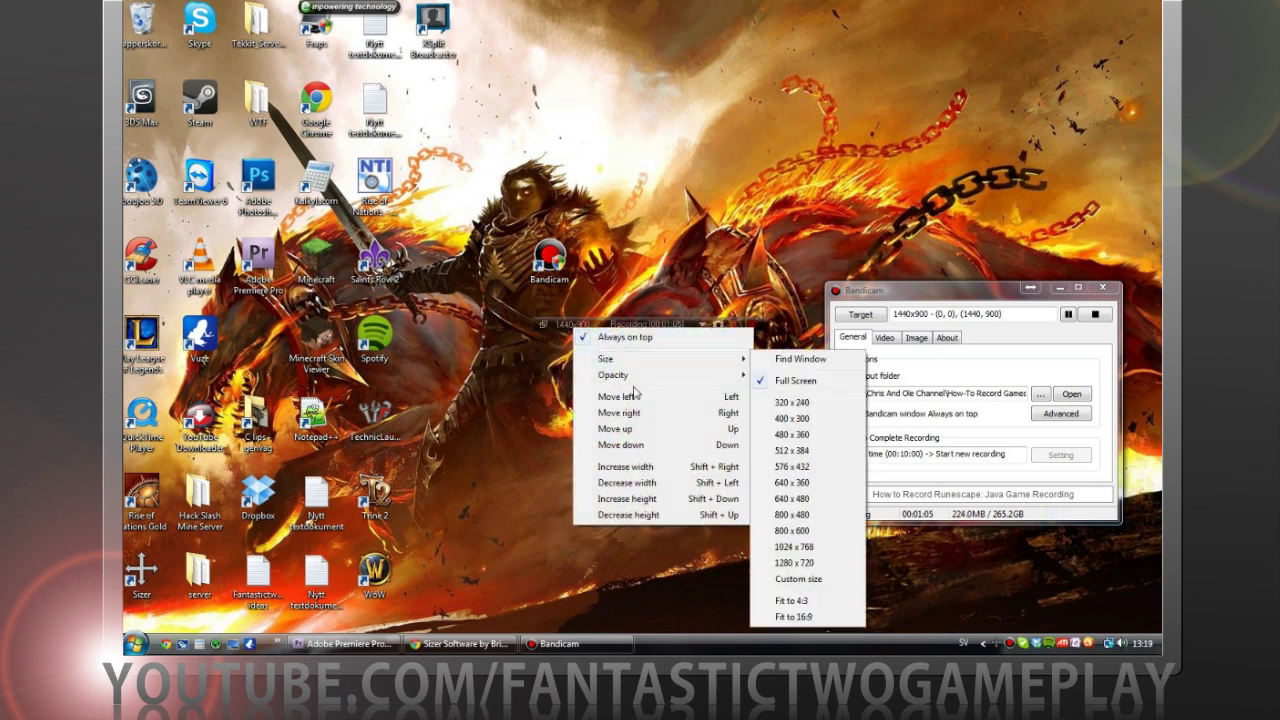
mouse_move(700, 374)
left_click(783, 502)
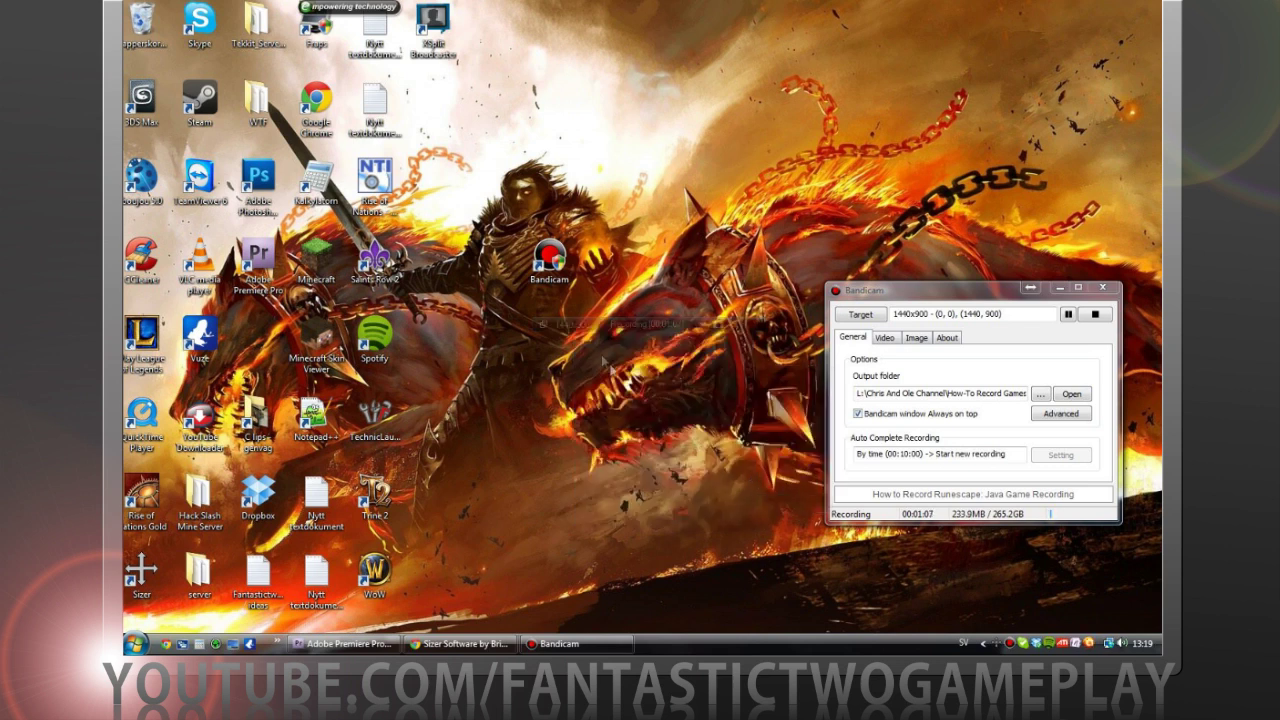
right_click(570, 328)
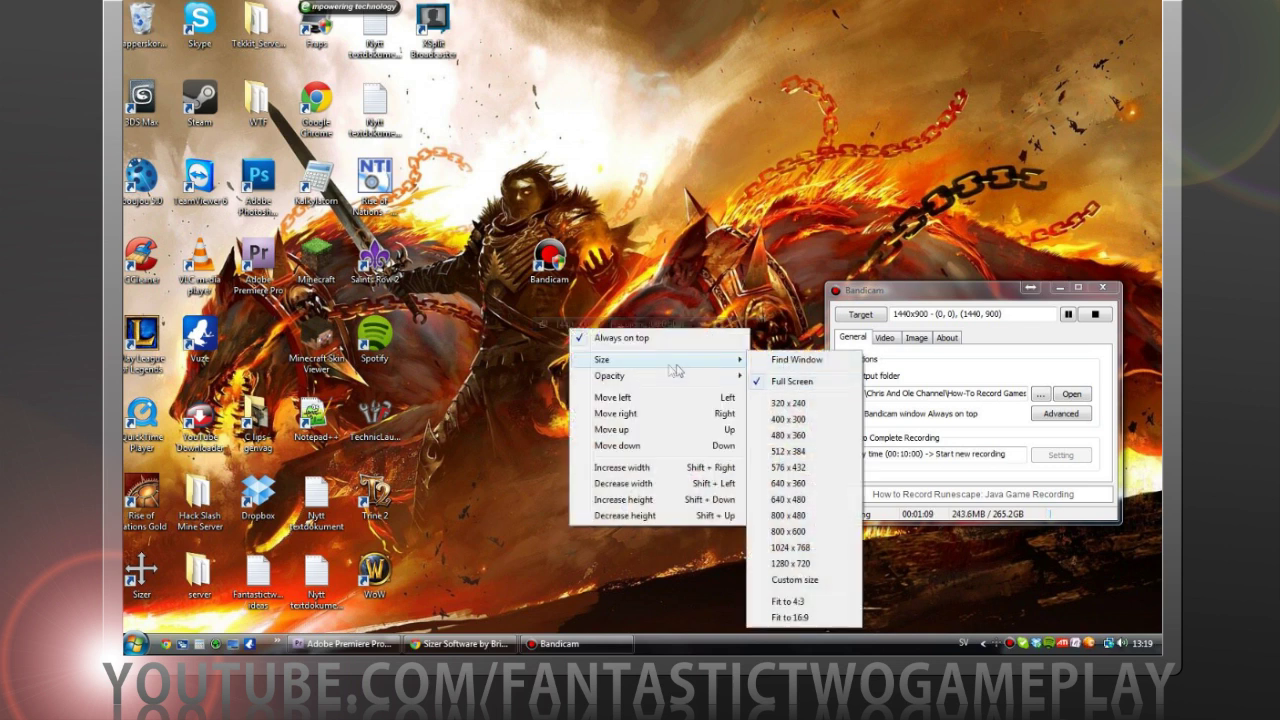
mouse_move(672, 377)
left_click(800, 384)
Set the recording control bar's opacity to 40% and move it lower on the desktop.
right_click(562, 327)
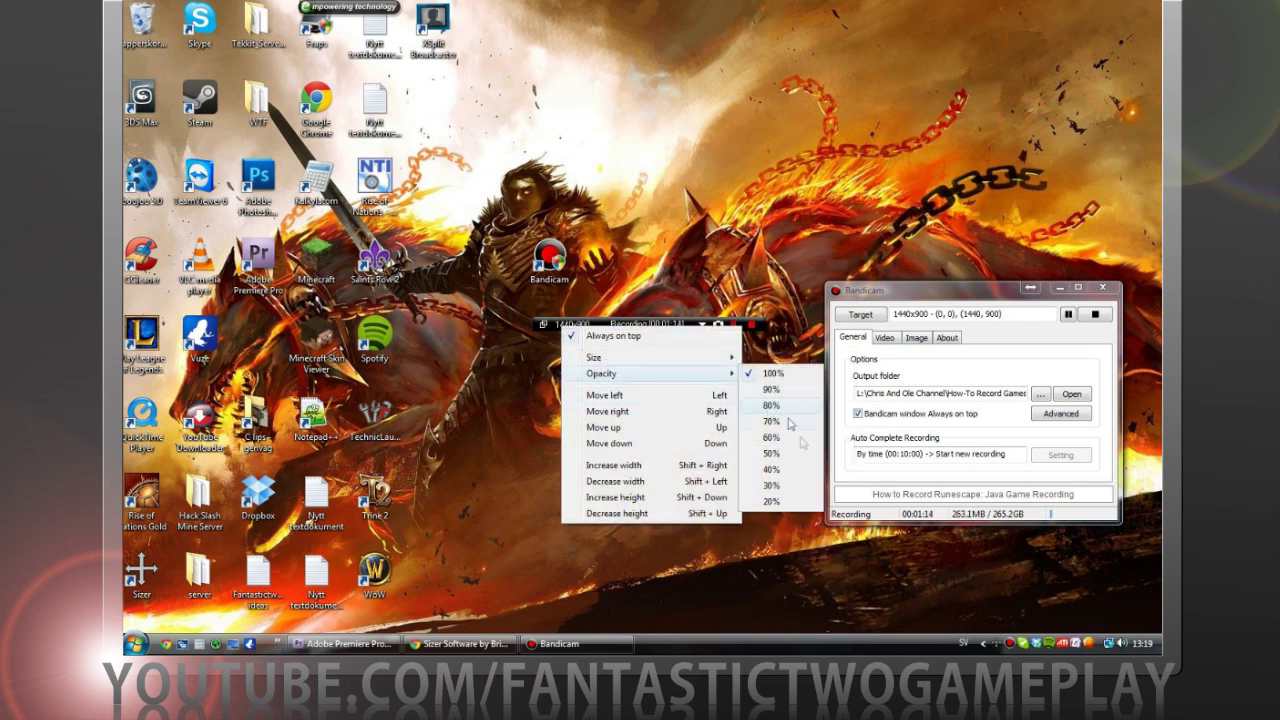
left_click(778, 472)
left_click_drag(648, 330, 650, 479)
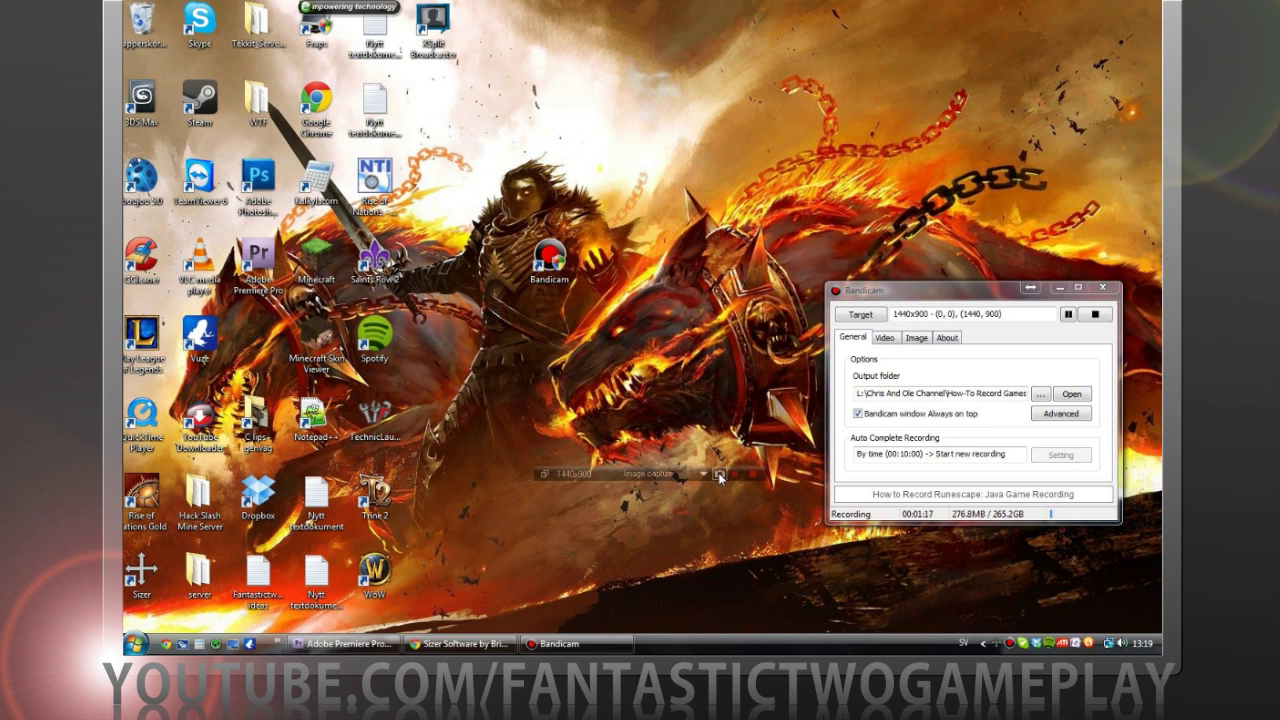
Move the recording control bar to the desktop corner just above the taskbar clock and minimize the Bandicam window.
left_click(702, 474)
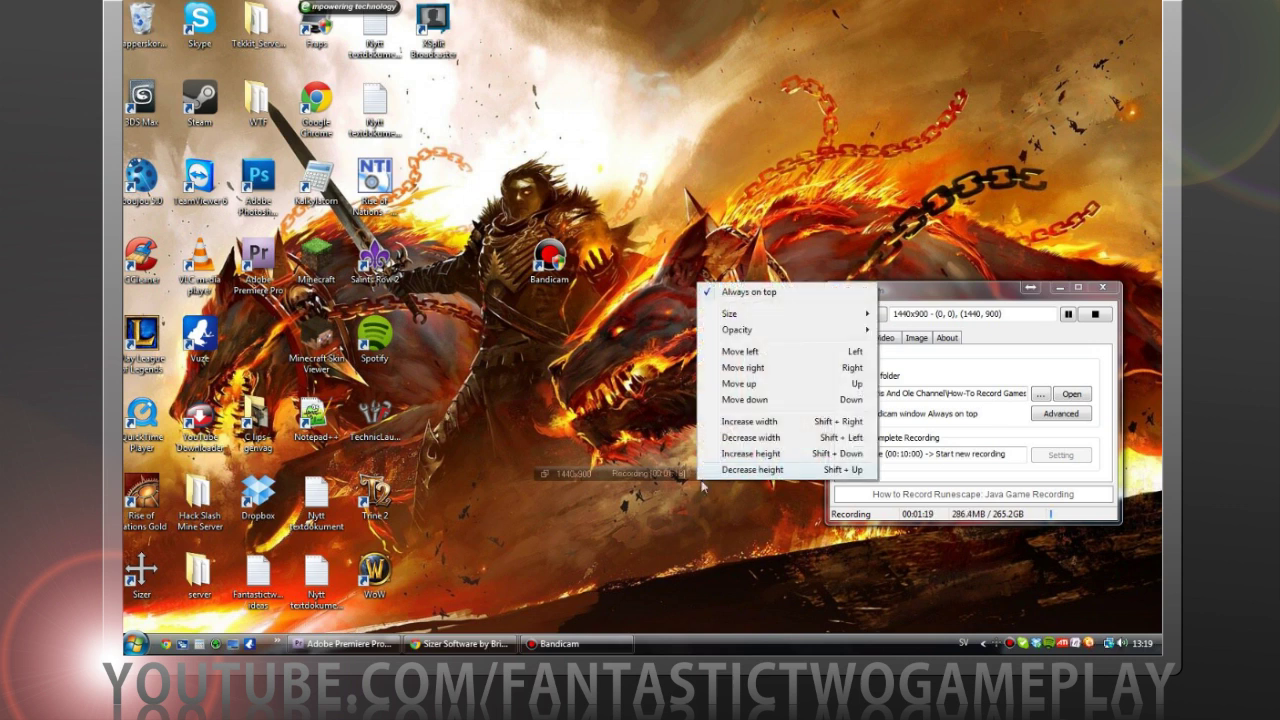
left_click(705, 517)
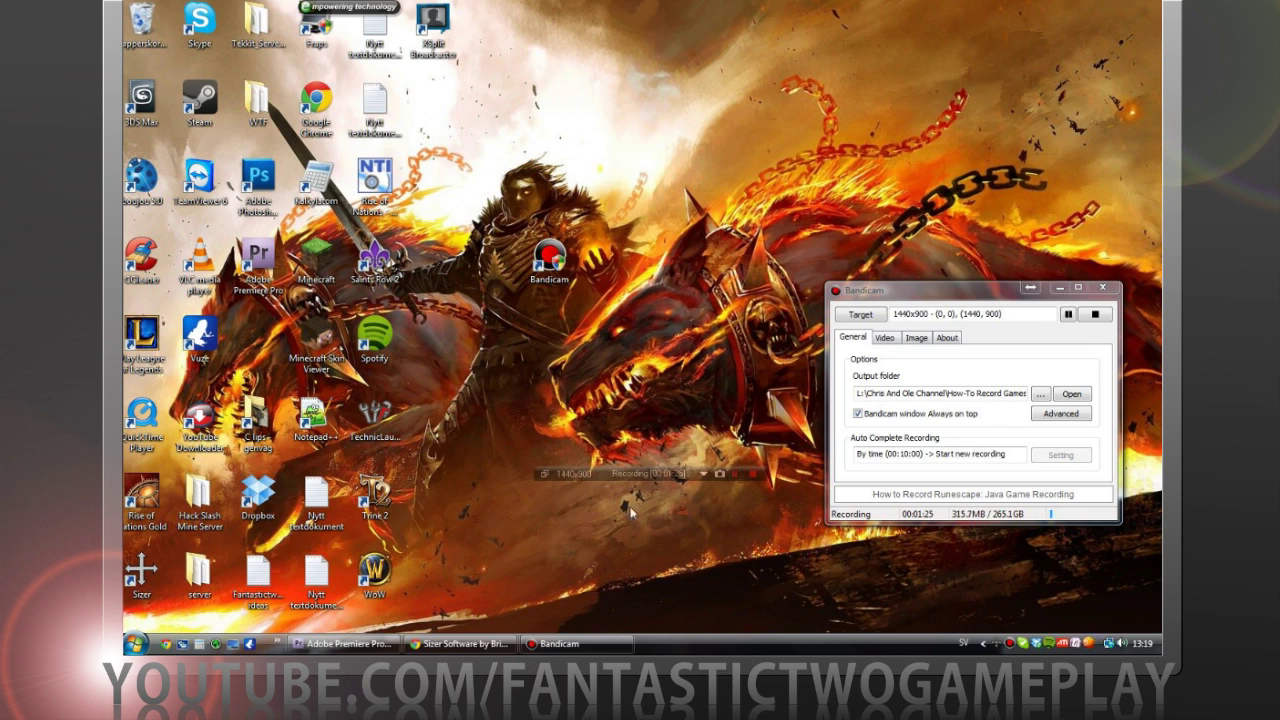
left_click_drag(657, 487, 1020, 628)
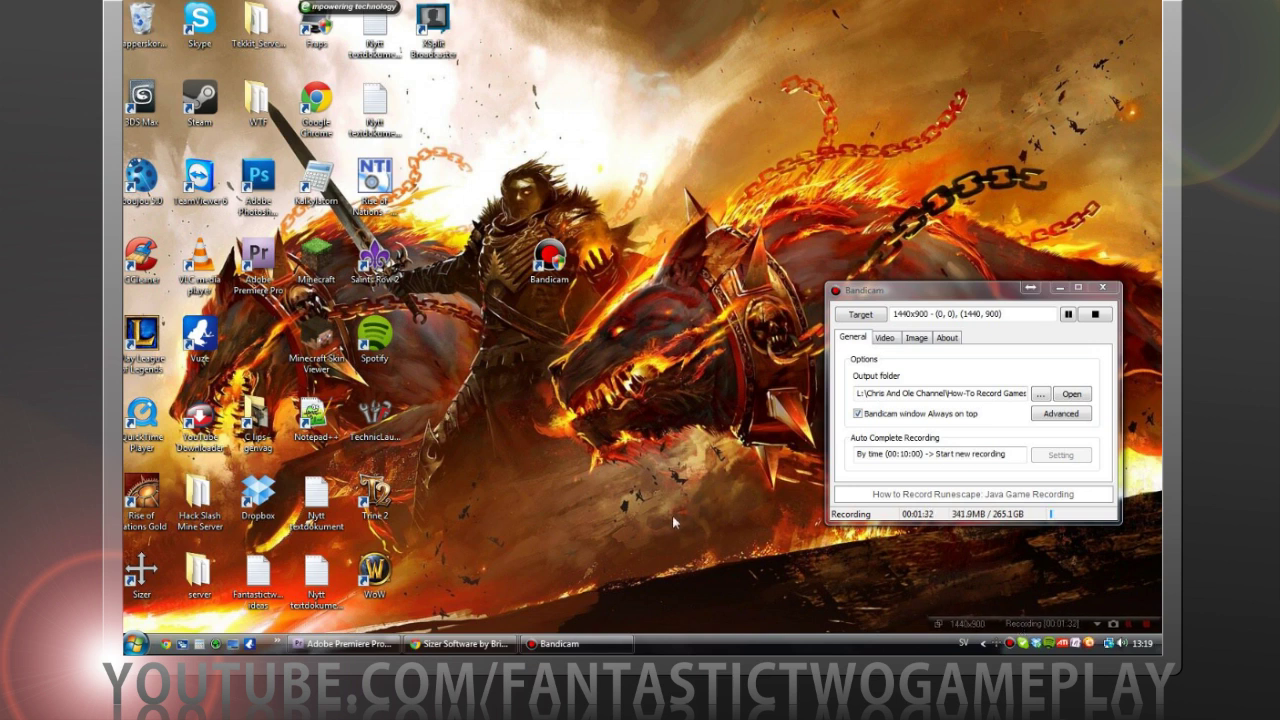
left_click(1057, 289)
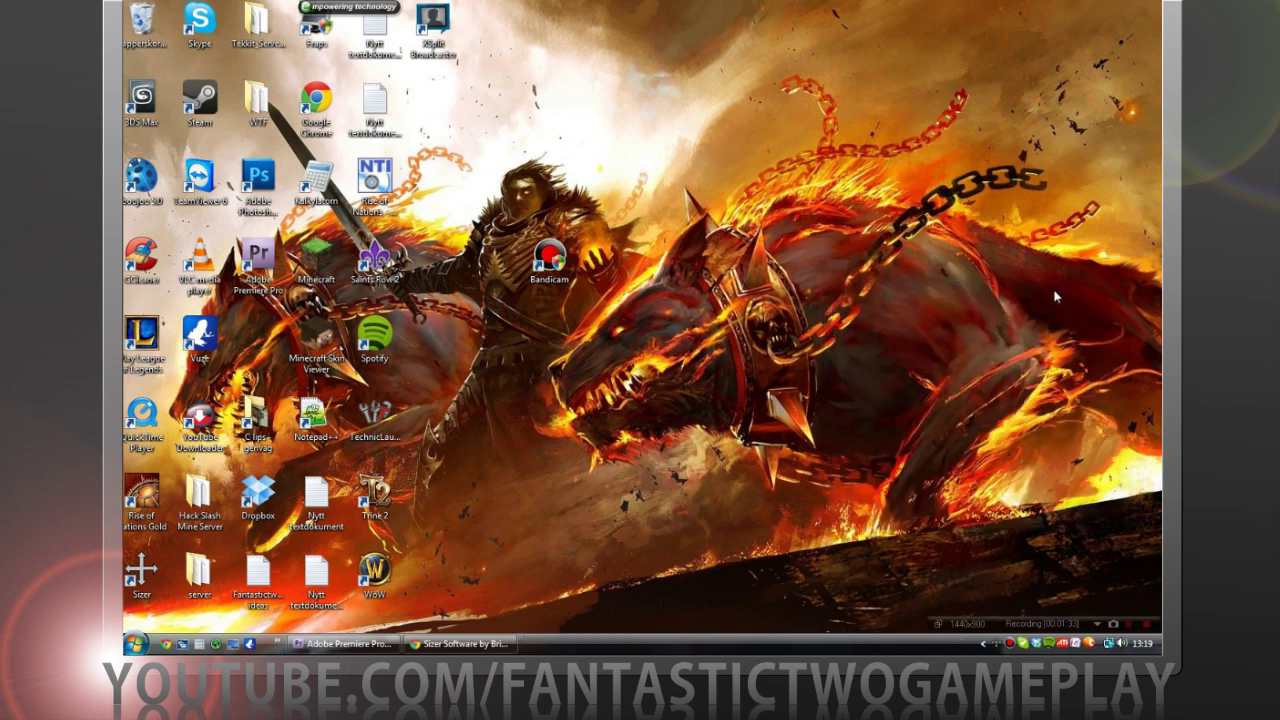